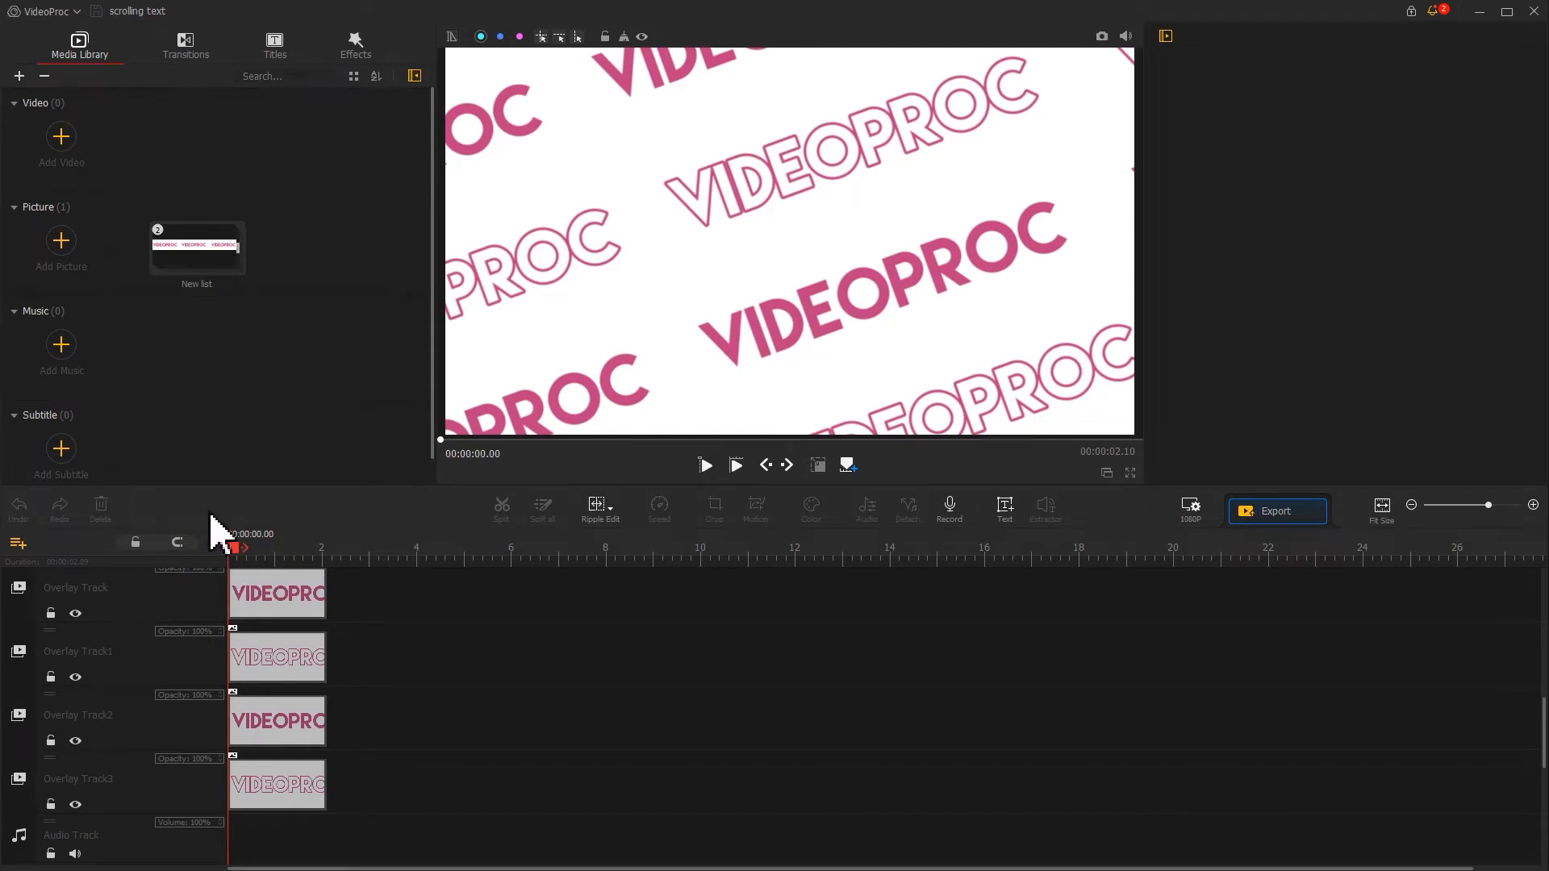
# Step: Import the music file into the media library and place it at the start of the audio track
pyautogui.click(61, 345)
pyautogui.click(305, 163)
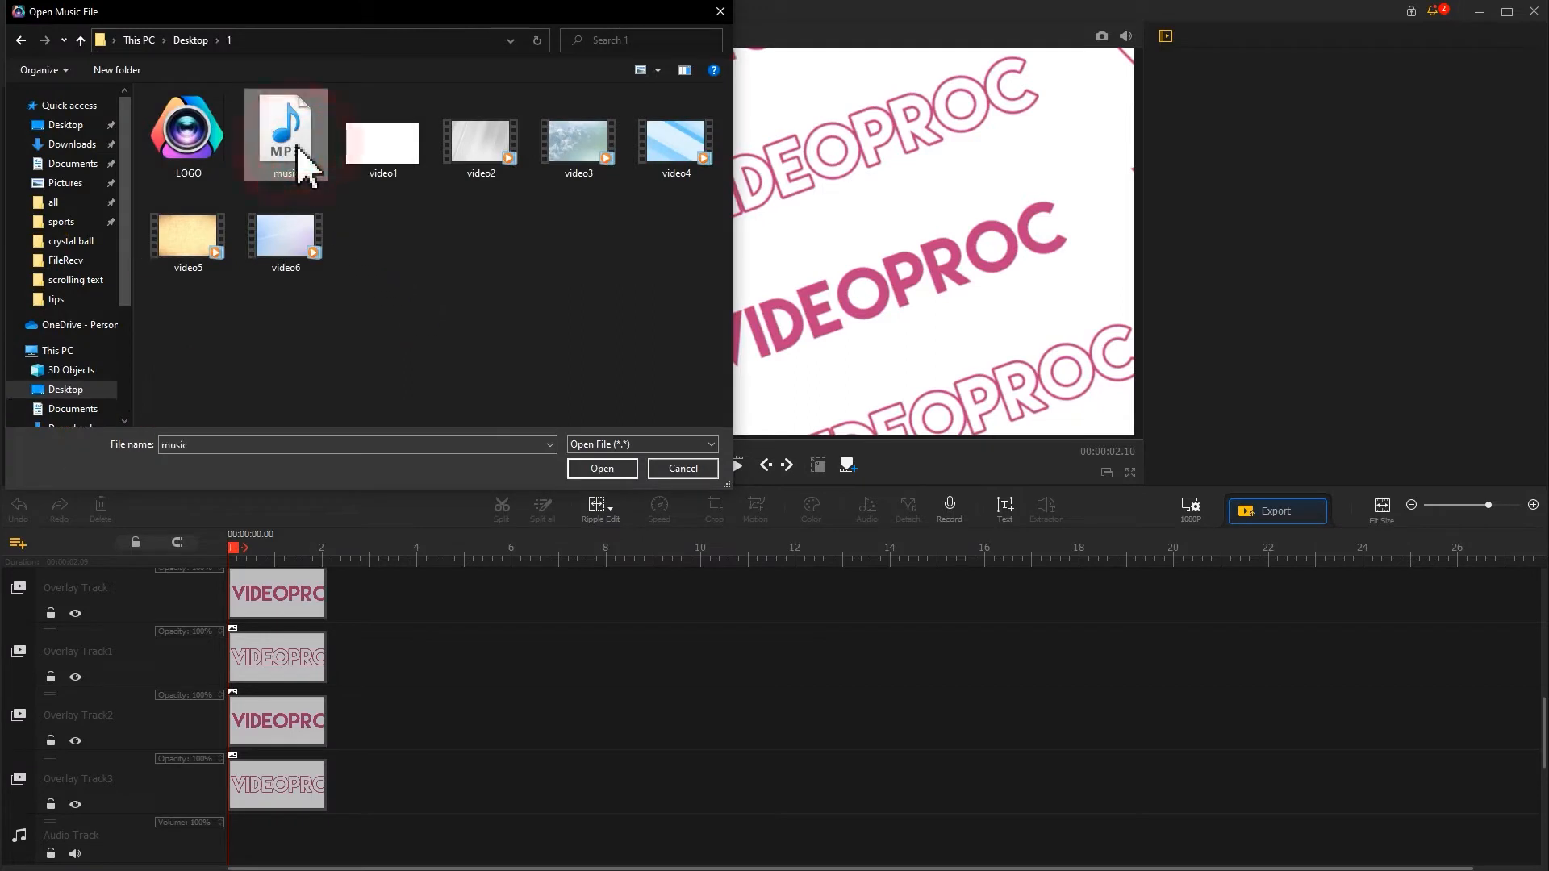
pyautogui.click(577, 472)
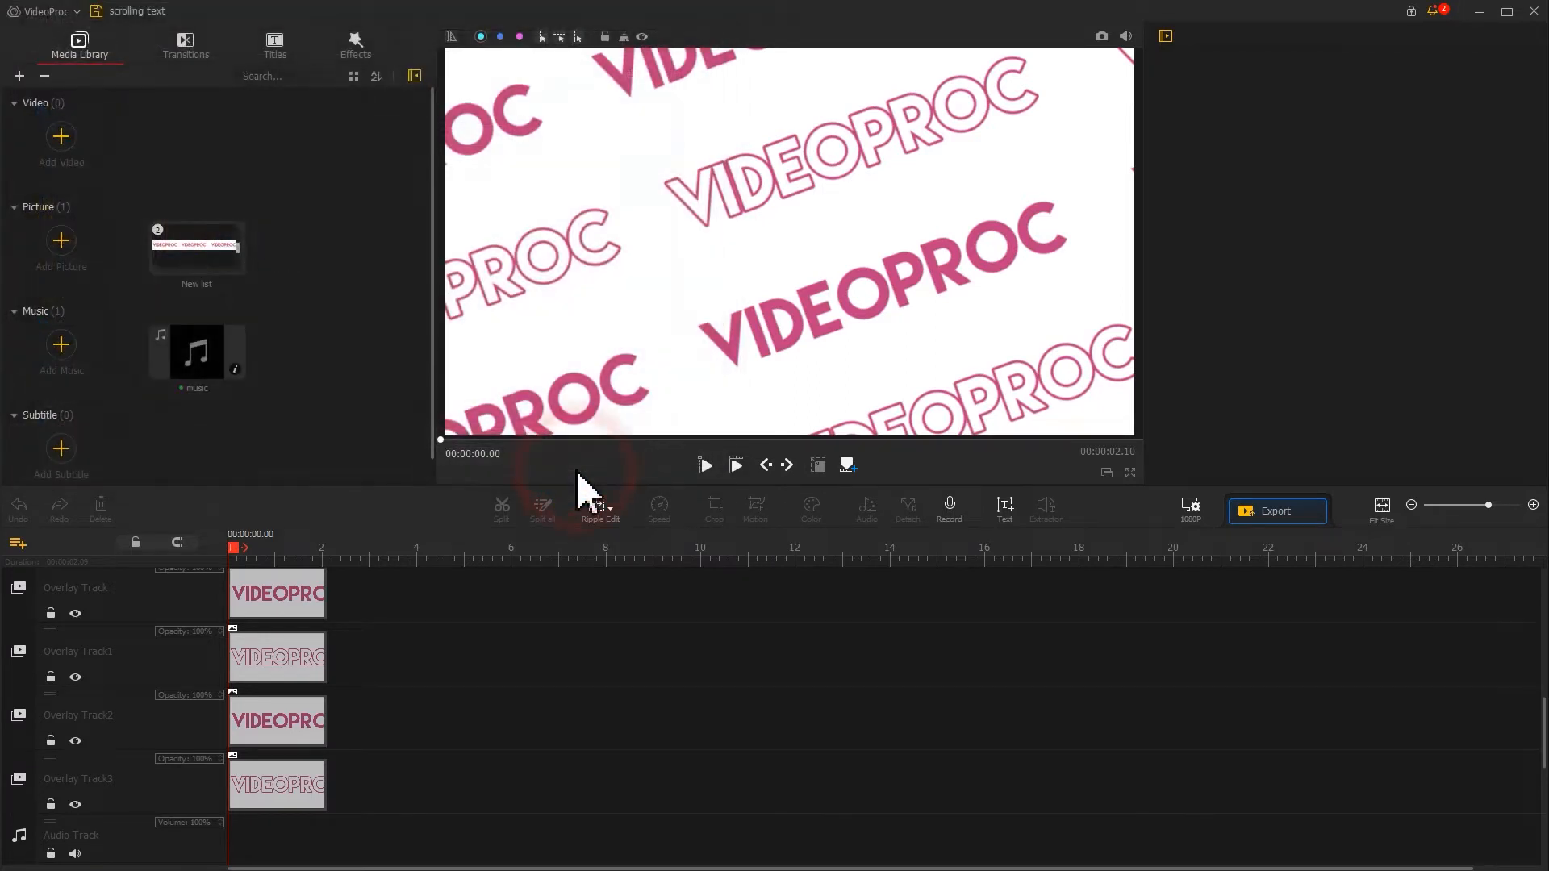
pyautogui.moveTo(198, 355); pyautogui.dragTo(235, 795)
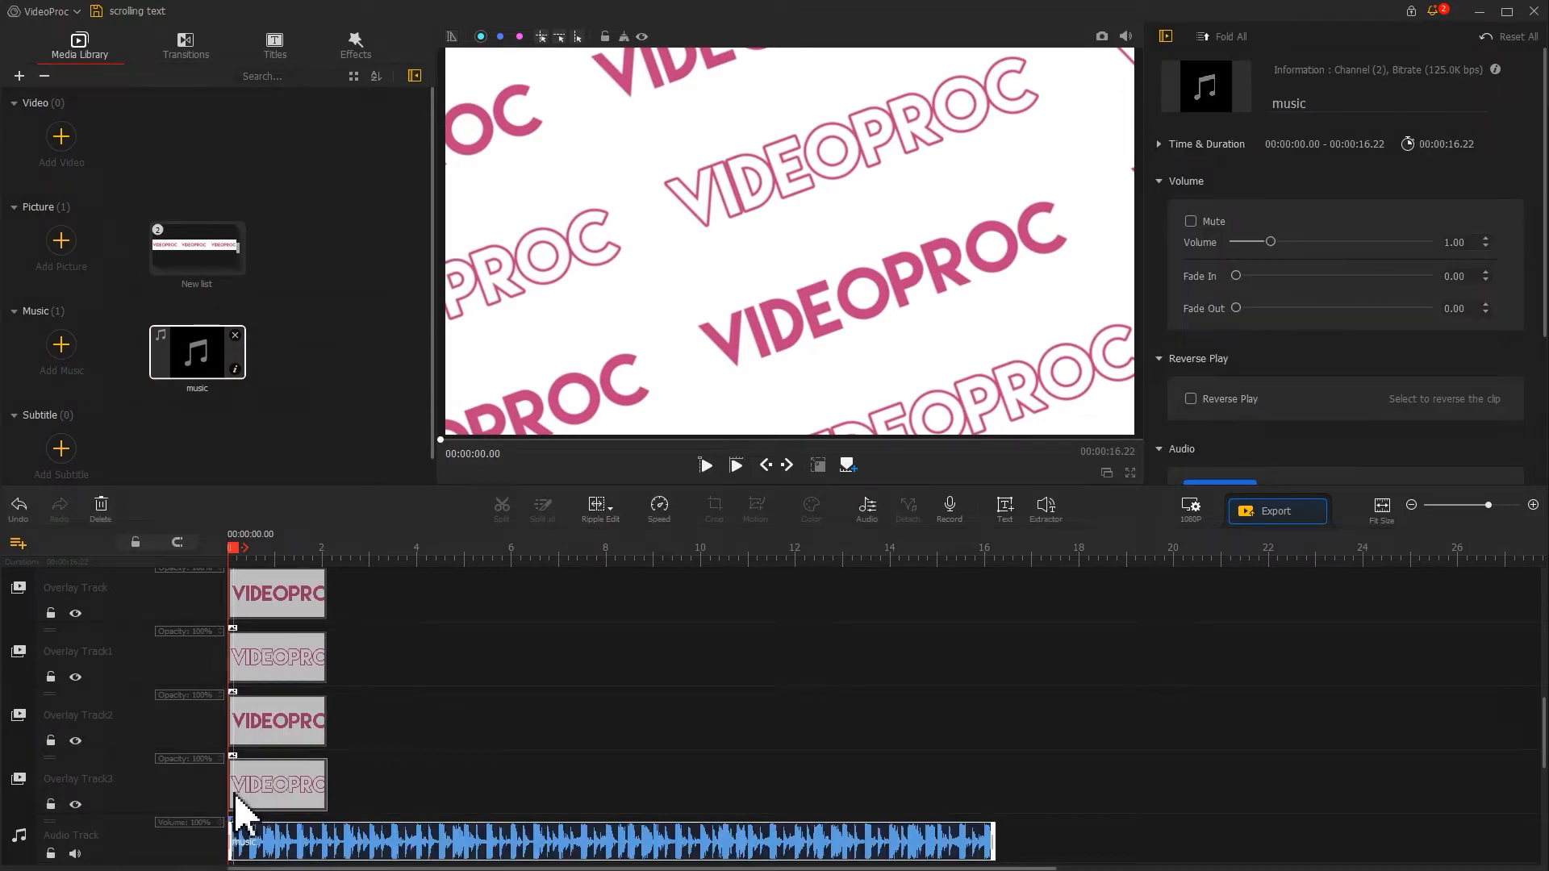
# Step: Play back the music and add a marker on its clip at the end of the text clips, about 2 seconds
pyautogui.press('space')
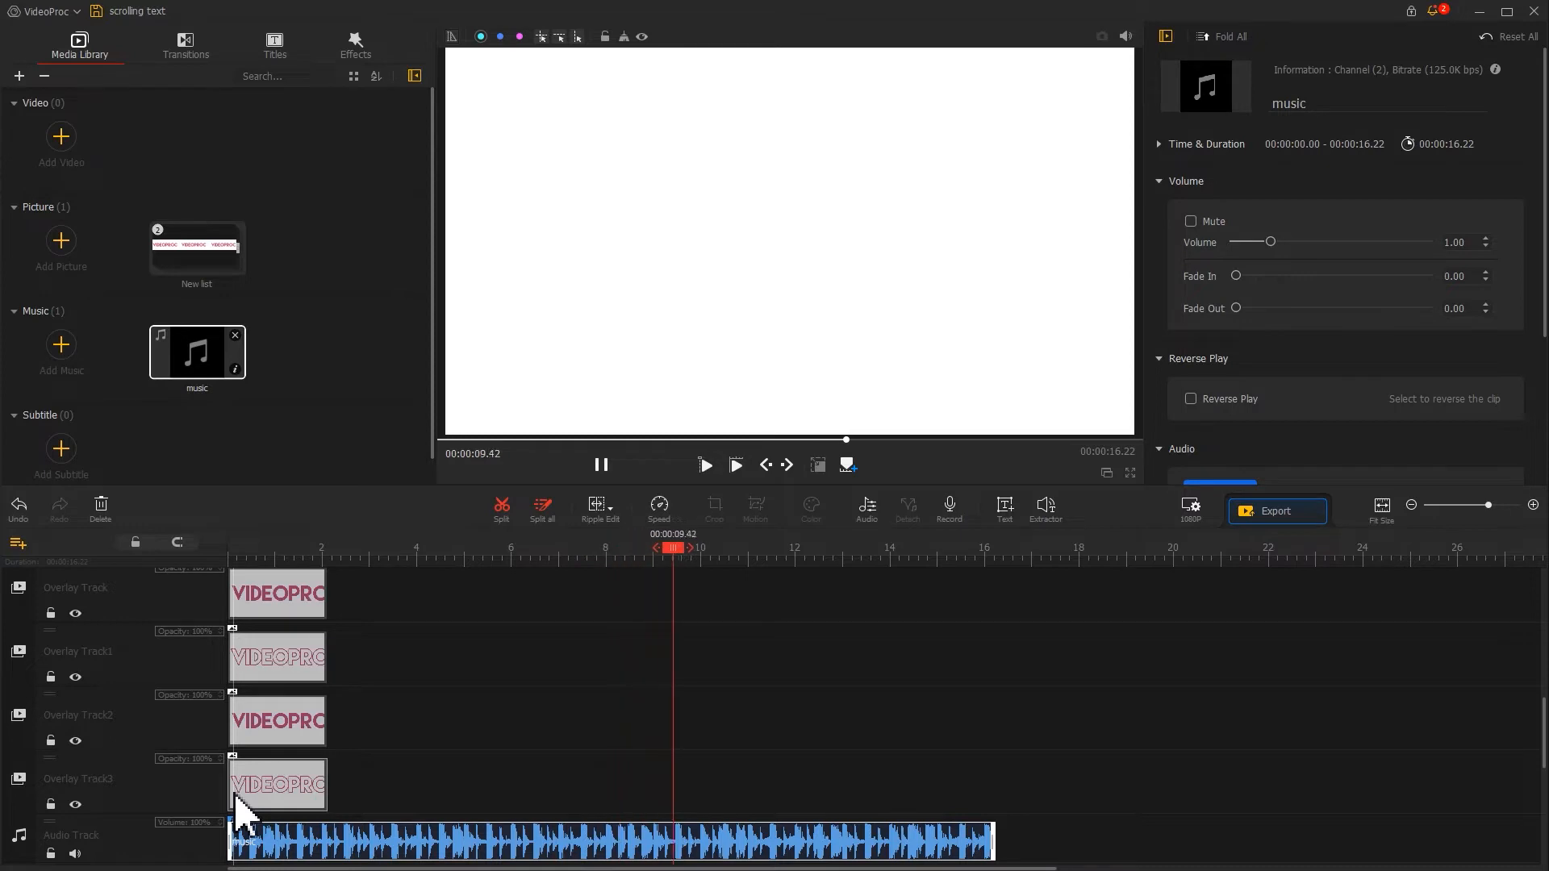
pyautogui.press('space')
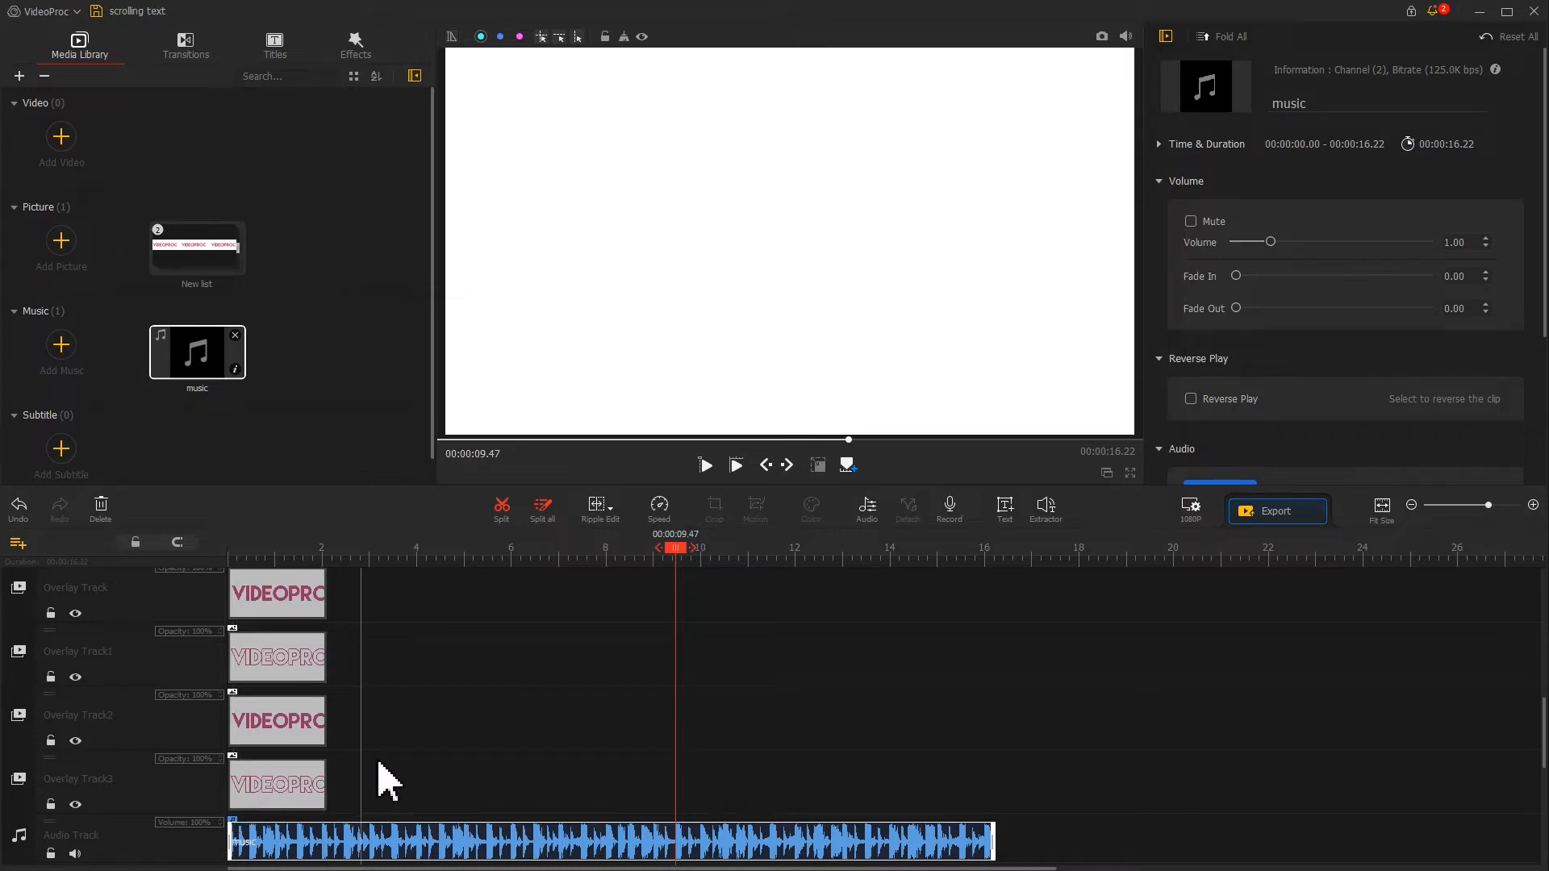
pyautogui.scroll(-3, 388, 773)
pyautogui.click(247, 553)
pyautogui.moveTo(246, 552); pyautogui.dragTo(326, 551)
pyautogui.press('m')
# Step: Add markers to the music clip at 00:00:04.10 and at about 6 seconds, following the beat
pyautogui.press('space')
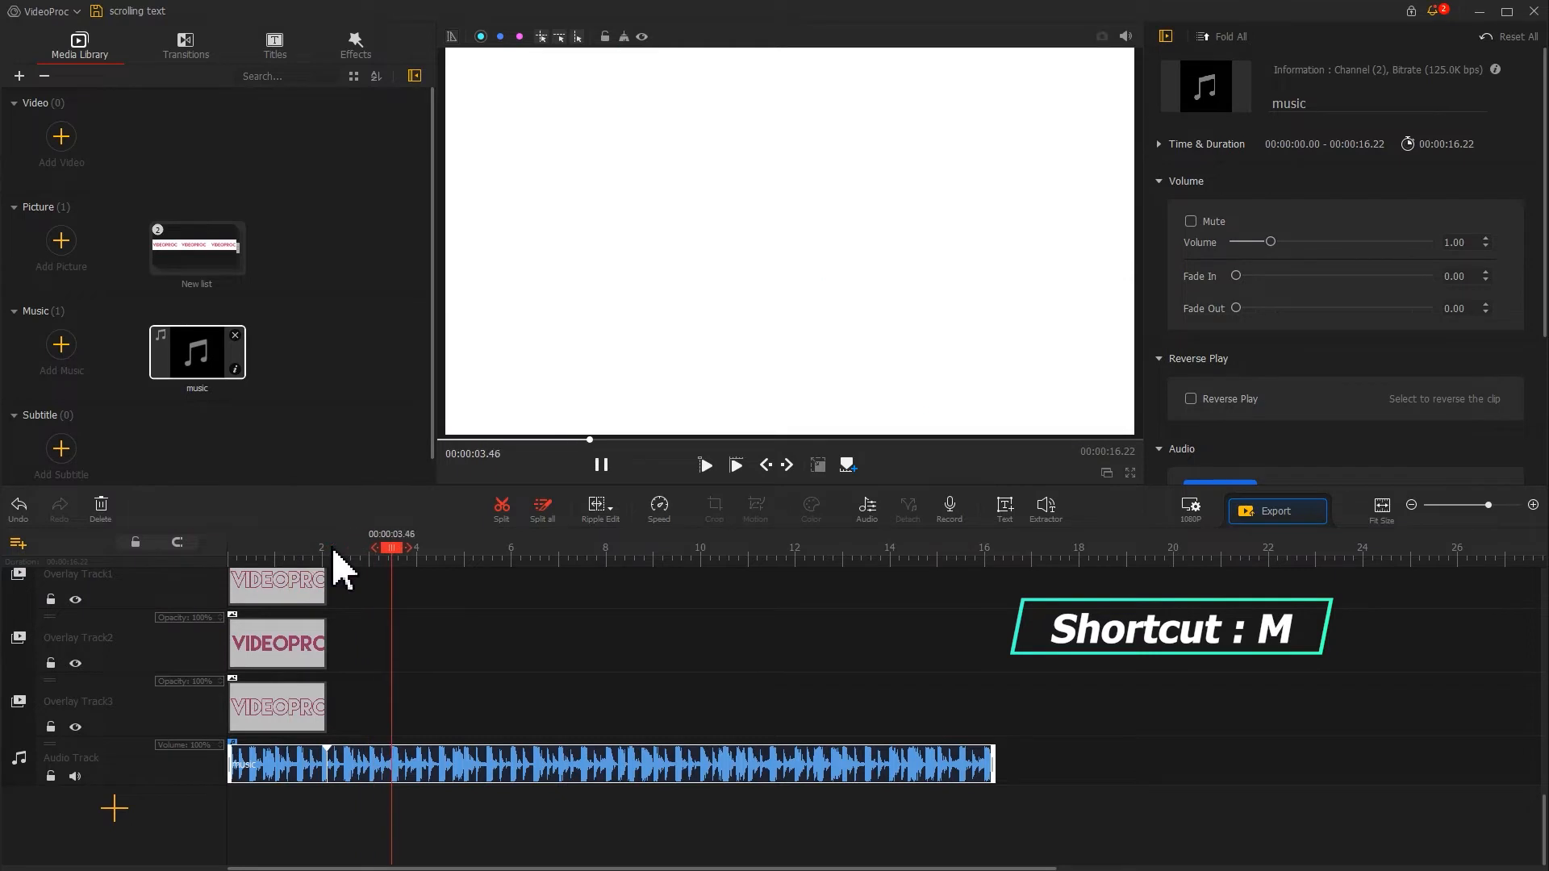
pyautogui.press('space')
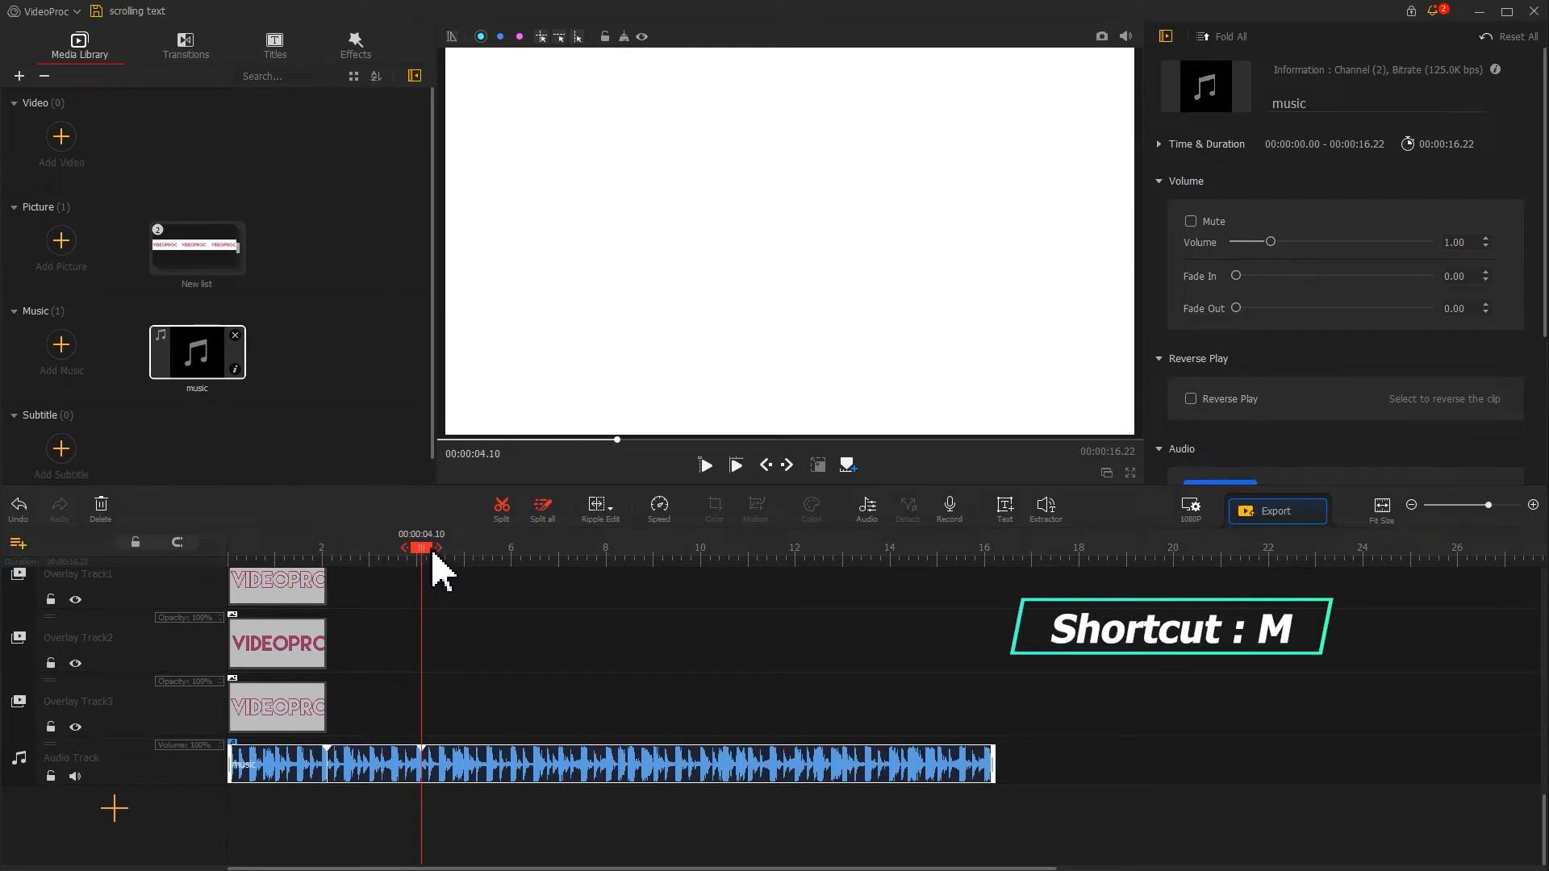
pyautogui.press('space')
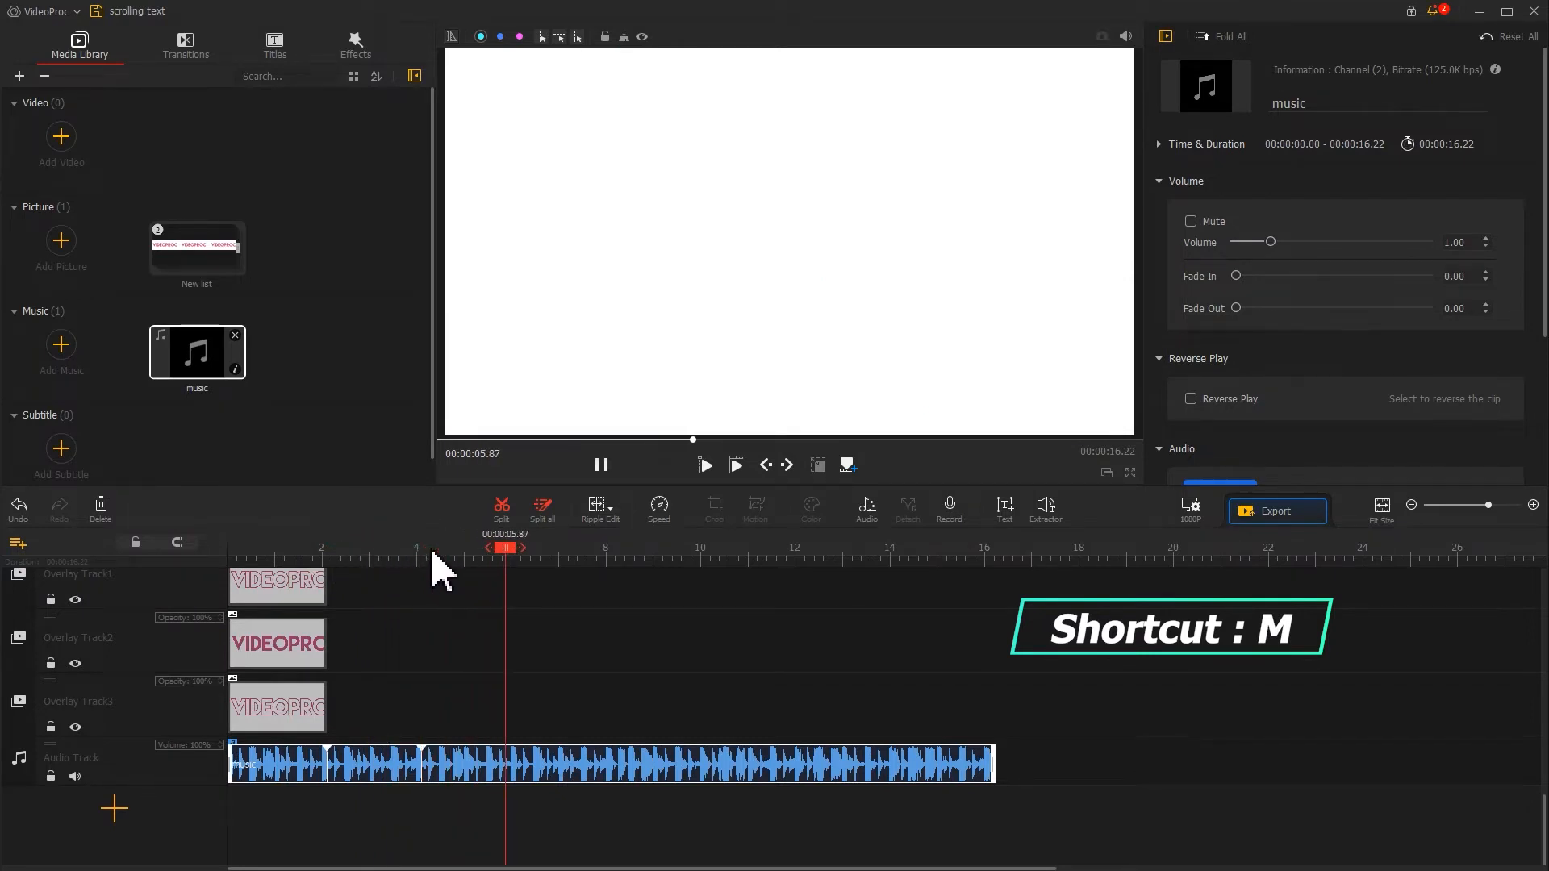
pyautogui.press('space')
pyautogui.moveTo(526, 550); pyautogui.dragTo(521, 550)
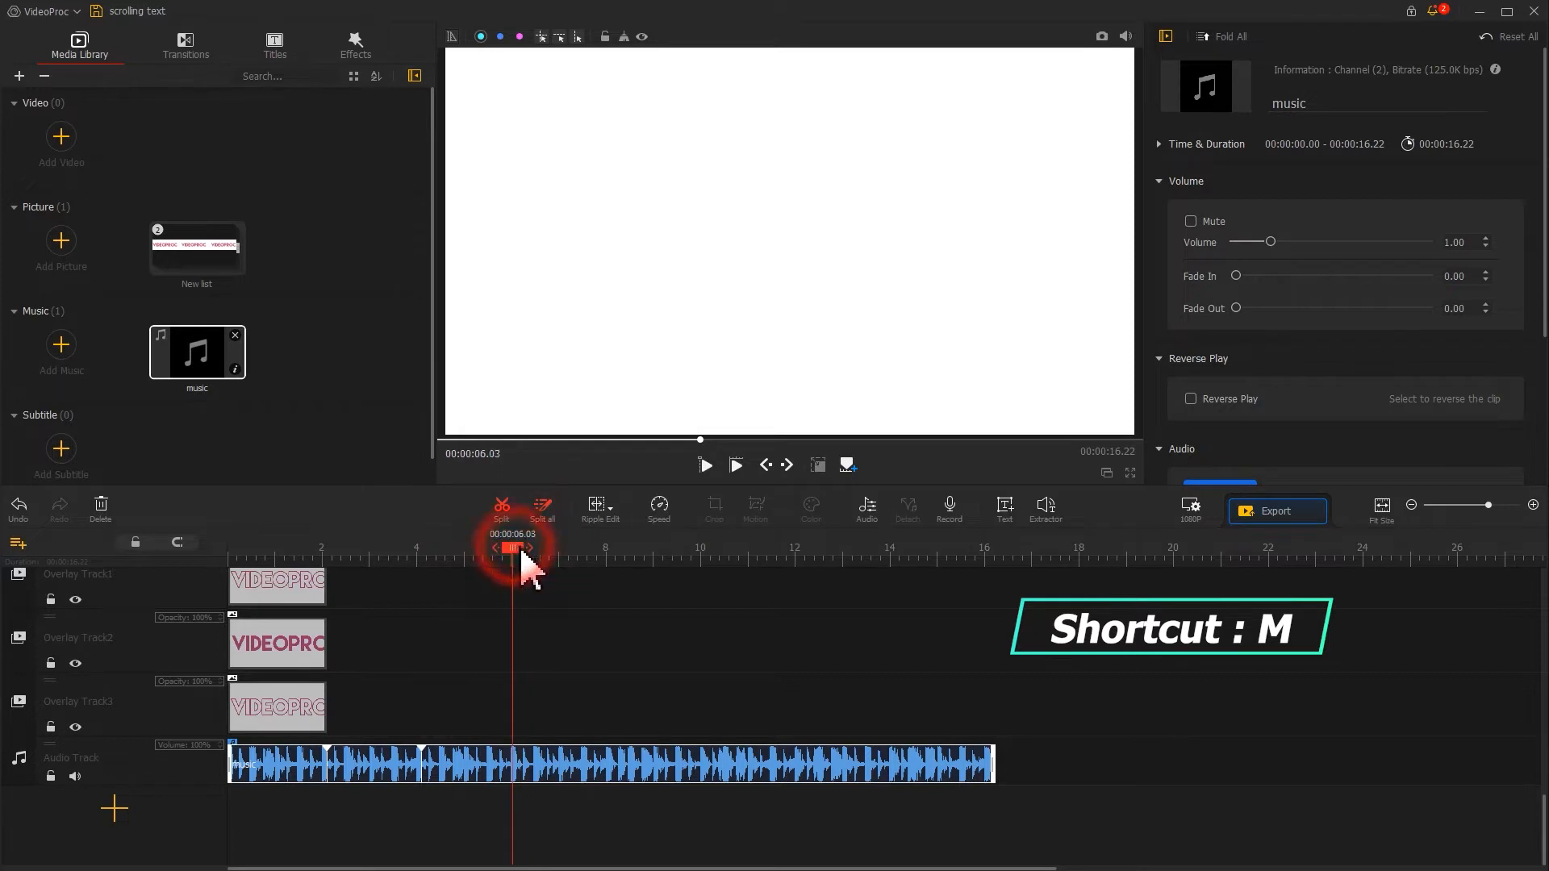
pyautogui.press('m')
# Step: Add markers to the music clip at about 00:00:08.16 and 00:00:10.10, following the beat
pyautogui.press('space')
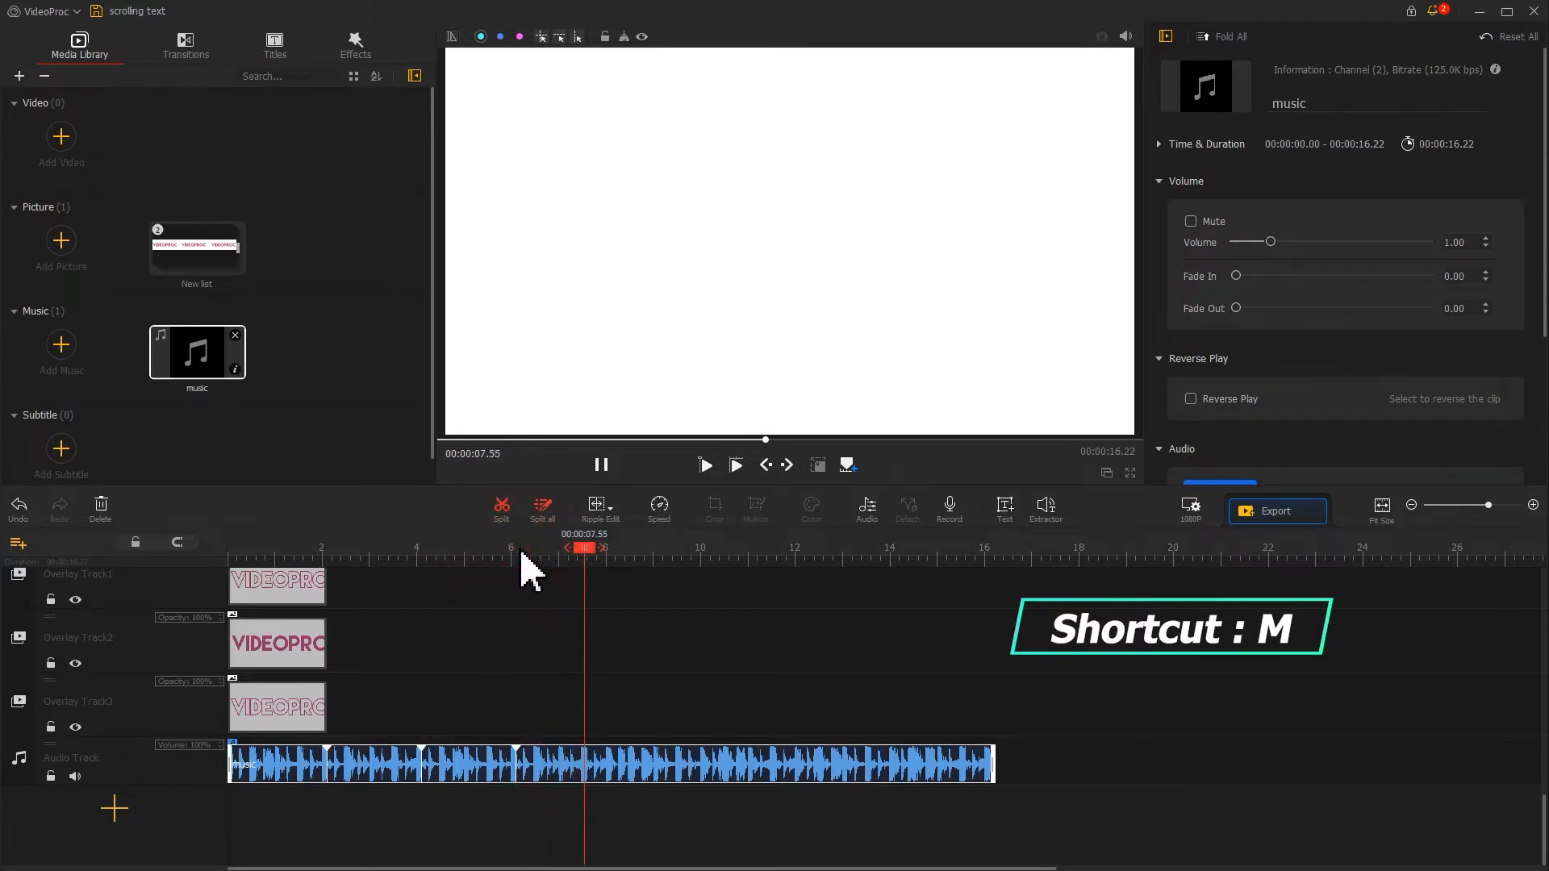
pyautogui.press('space')
pyautogui.moveTo(632, 564); pyautogui.dragTo(621, 564)
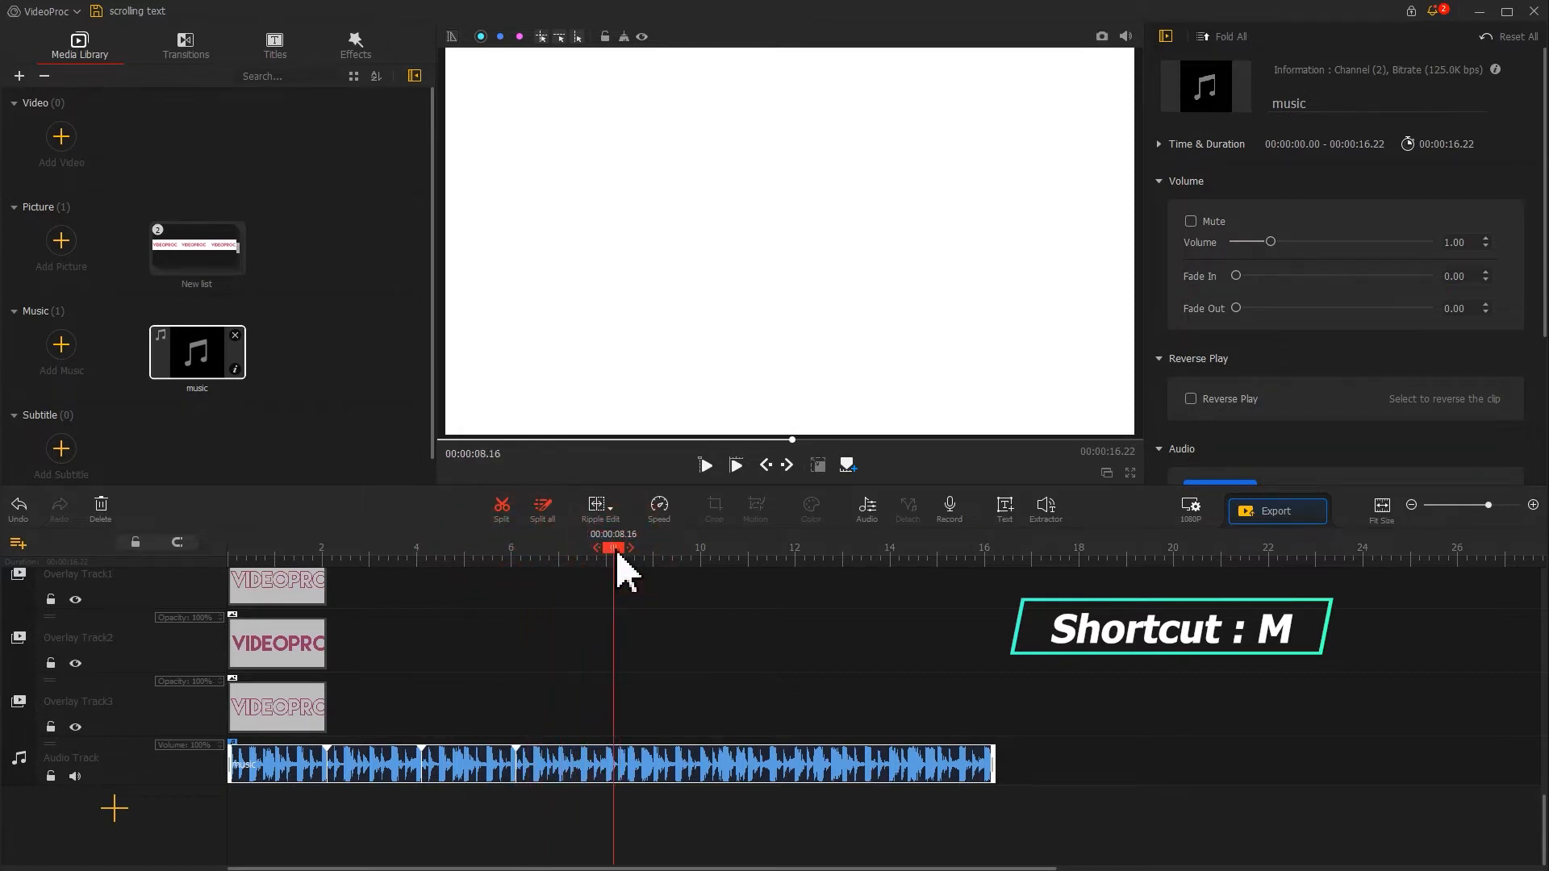
pyautogui.press('m')
pyautogui.press('space')
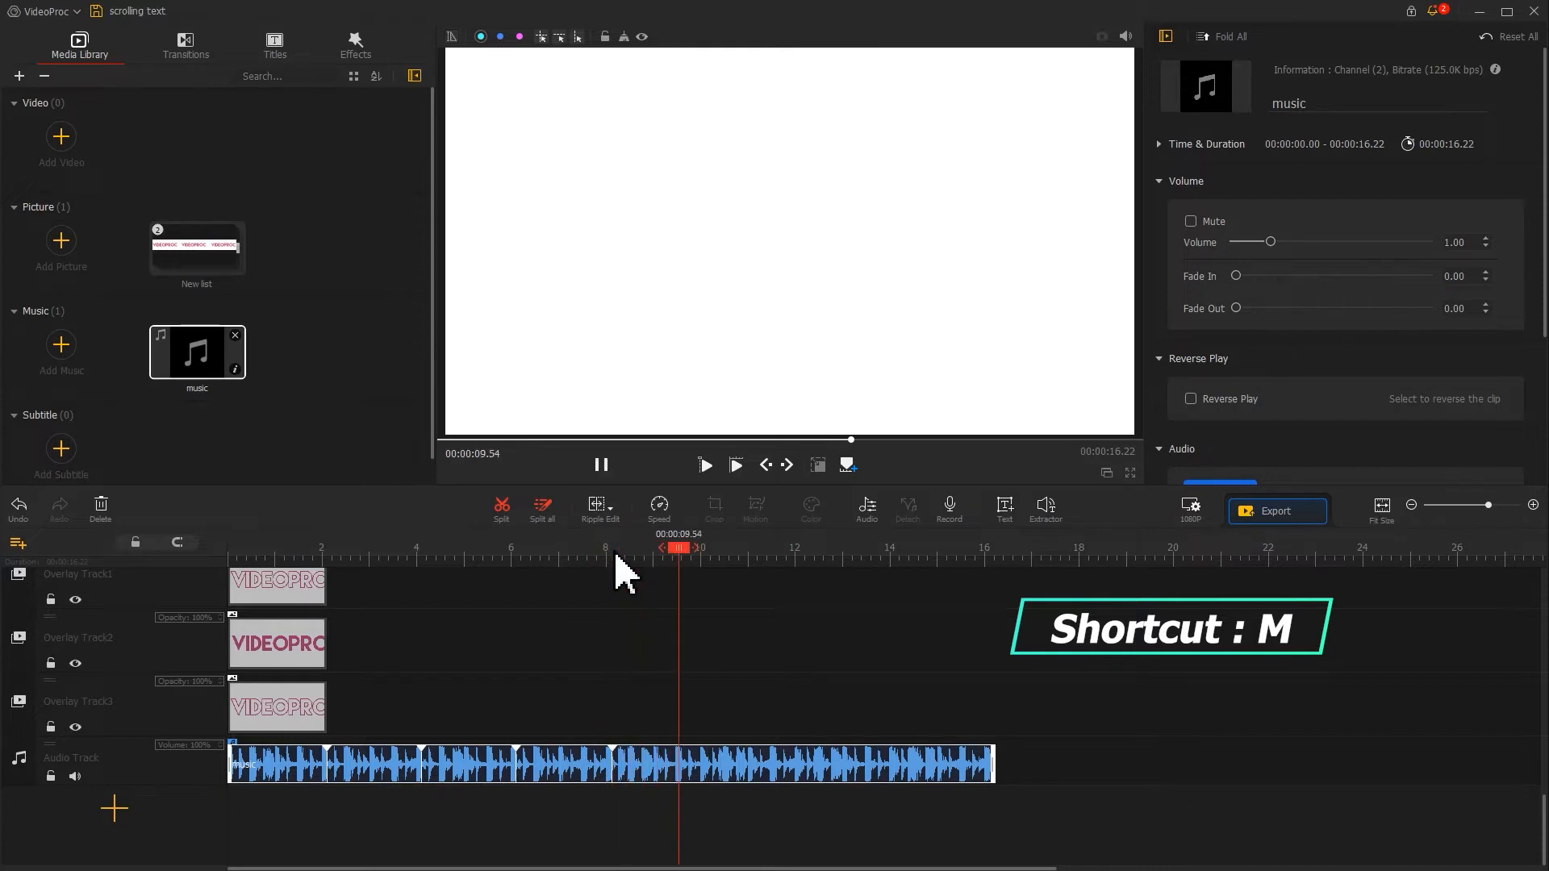
pyautogui.press('space')
pyautogui.click(713, 571)
pyautogui.press('m')
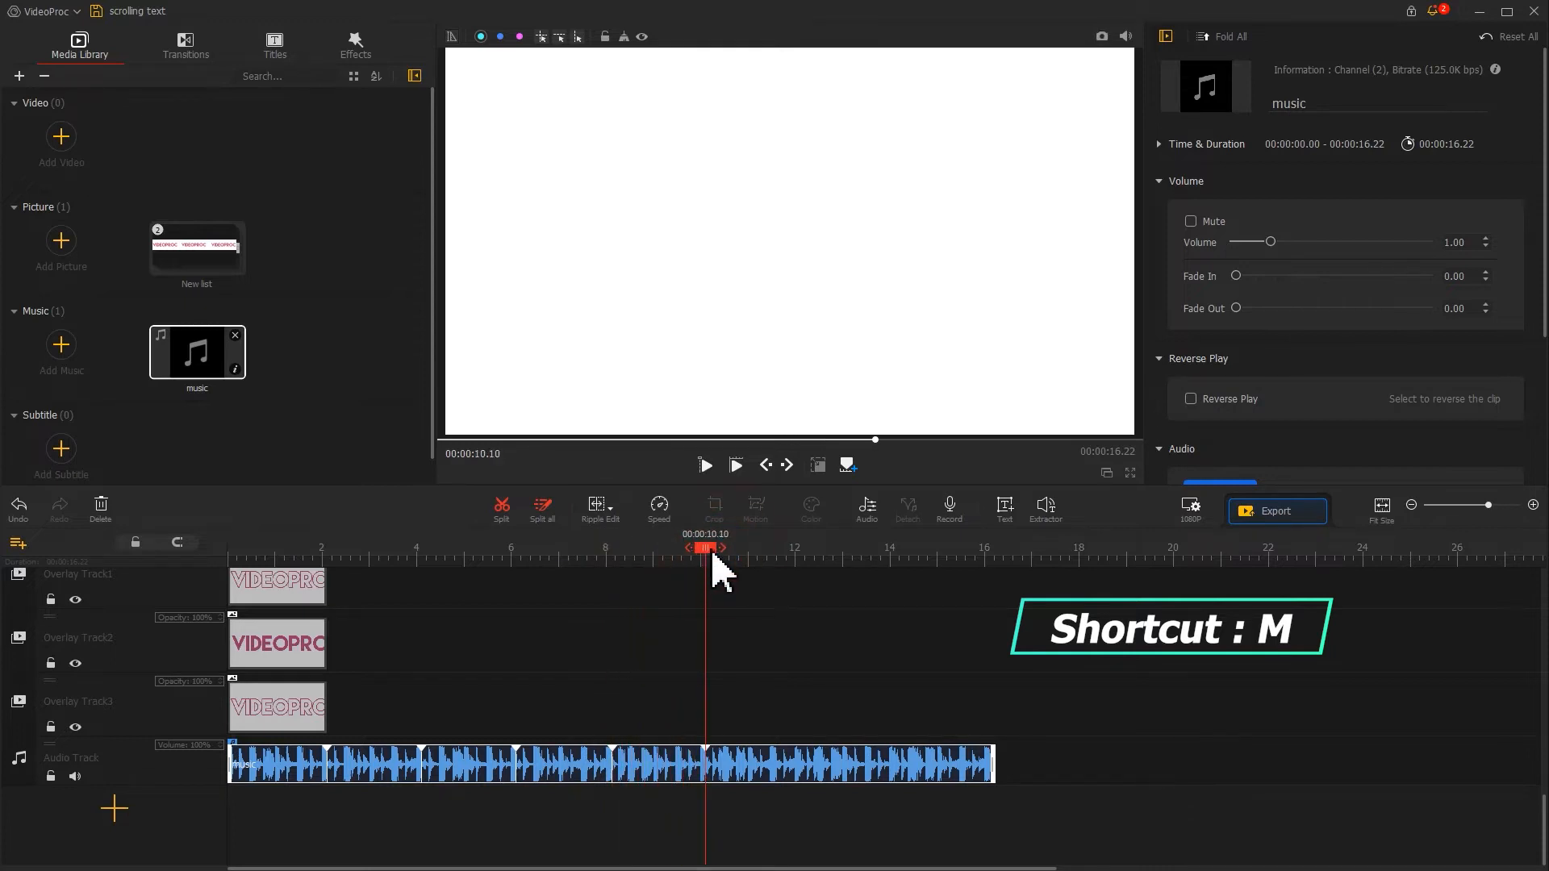
# Step: Add the last two beat markers to the music clip at about 12 seconds and 14 seconds
pyautogui.press('space')
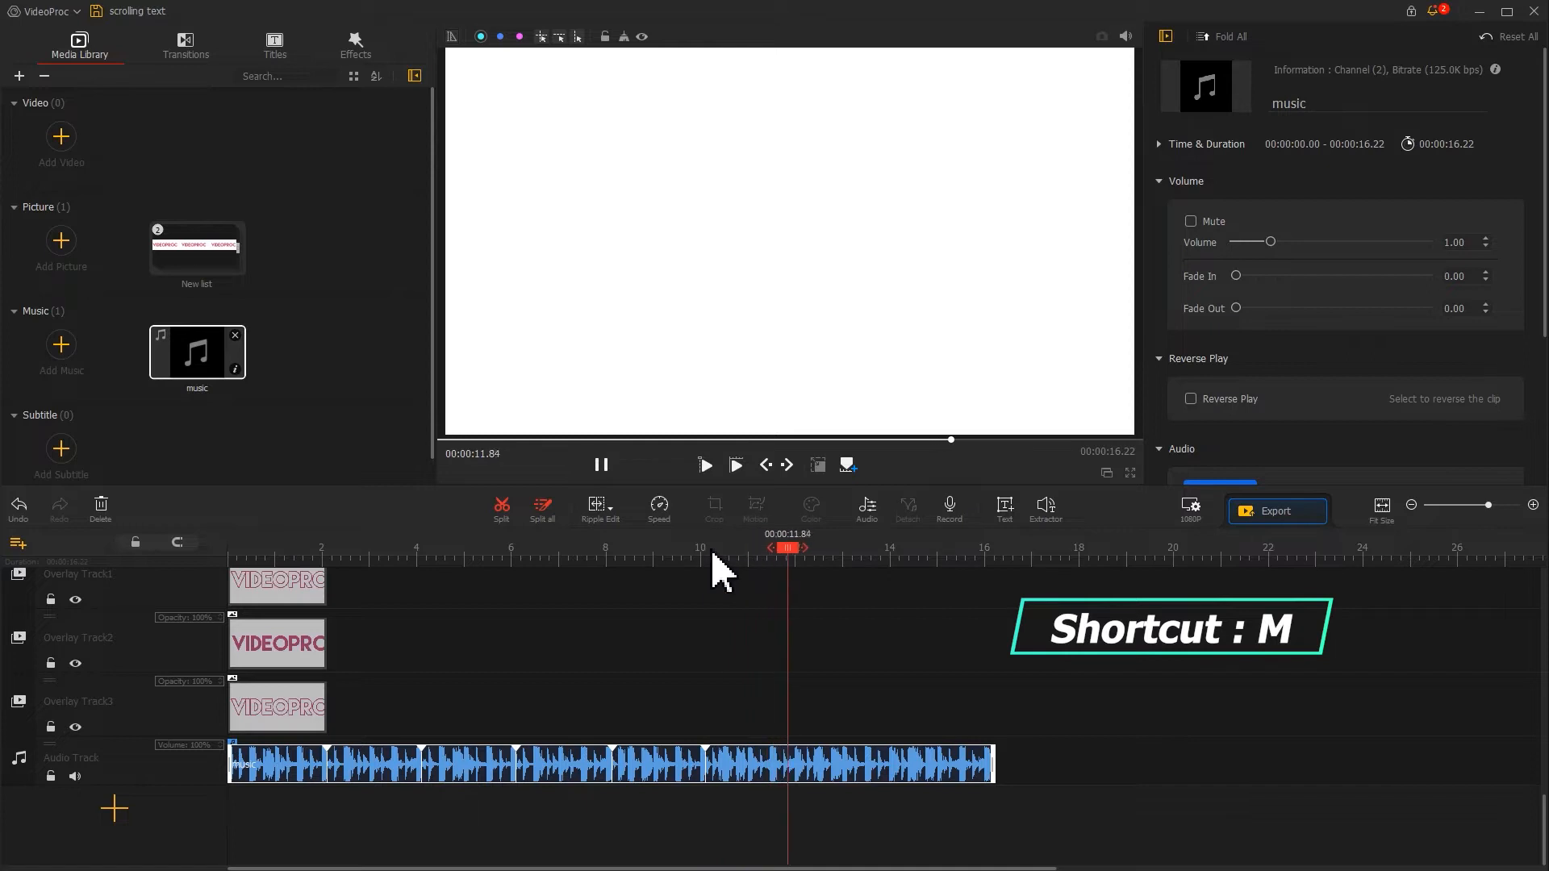
pyautogui.press('m')
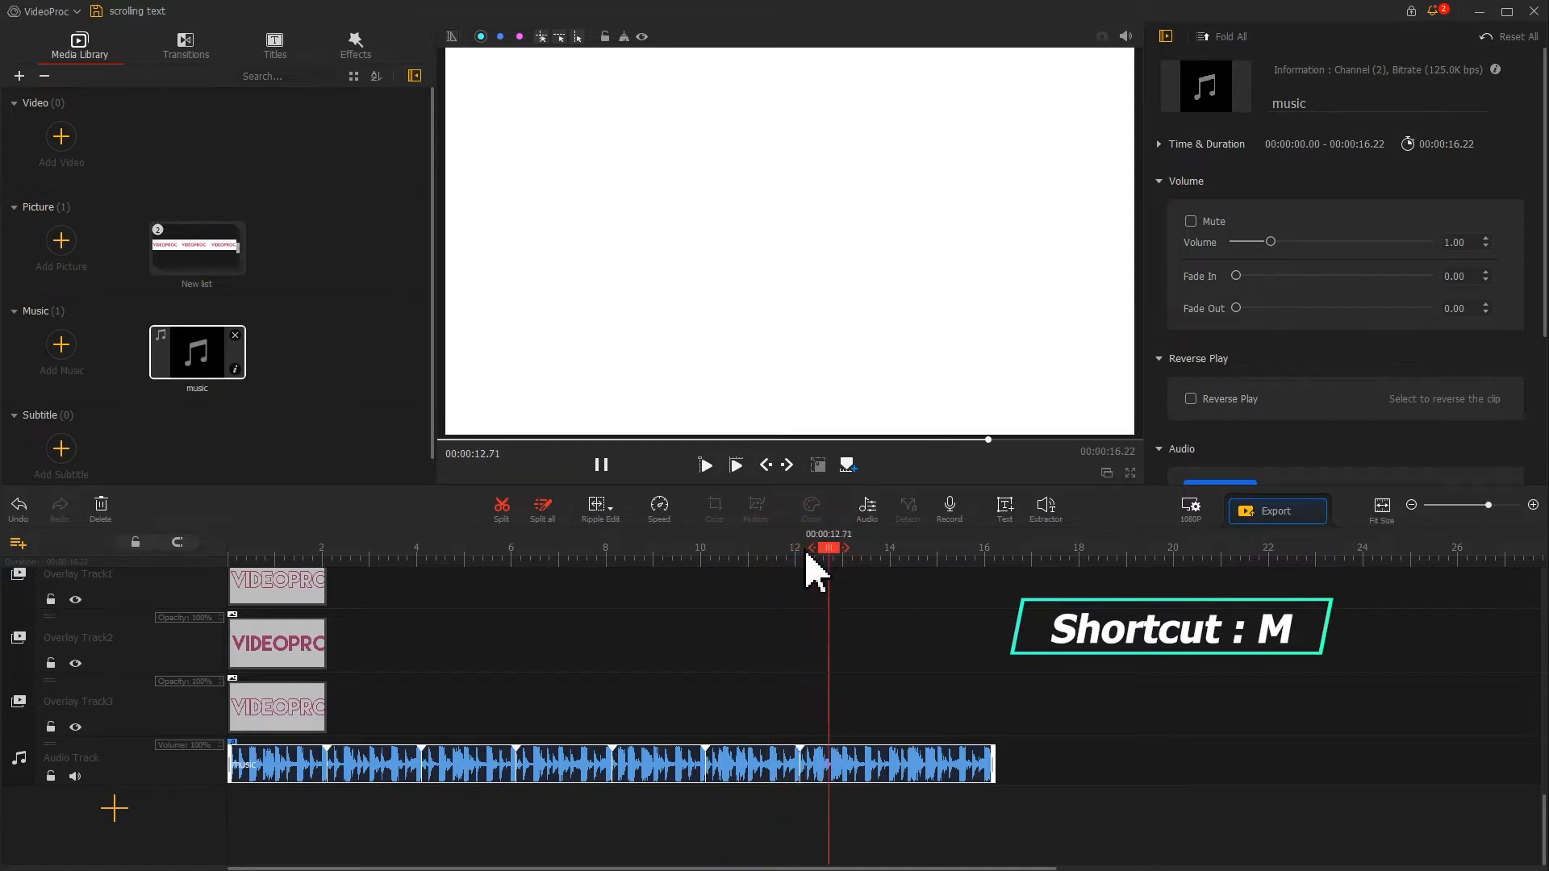
pyautogui.press('space')
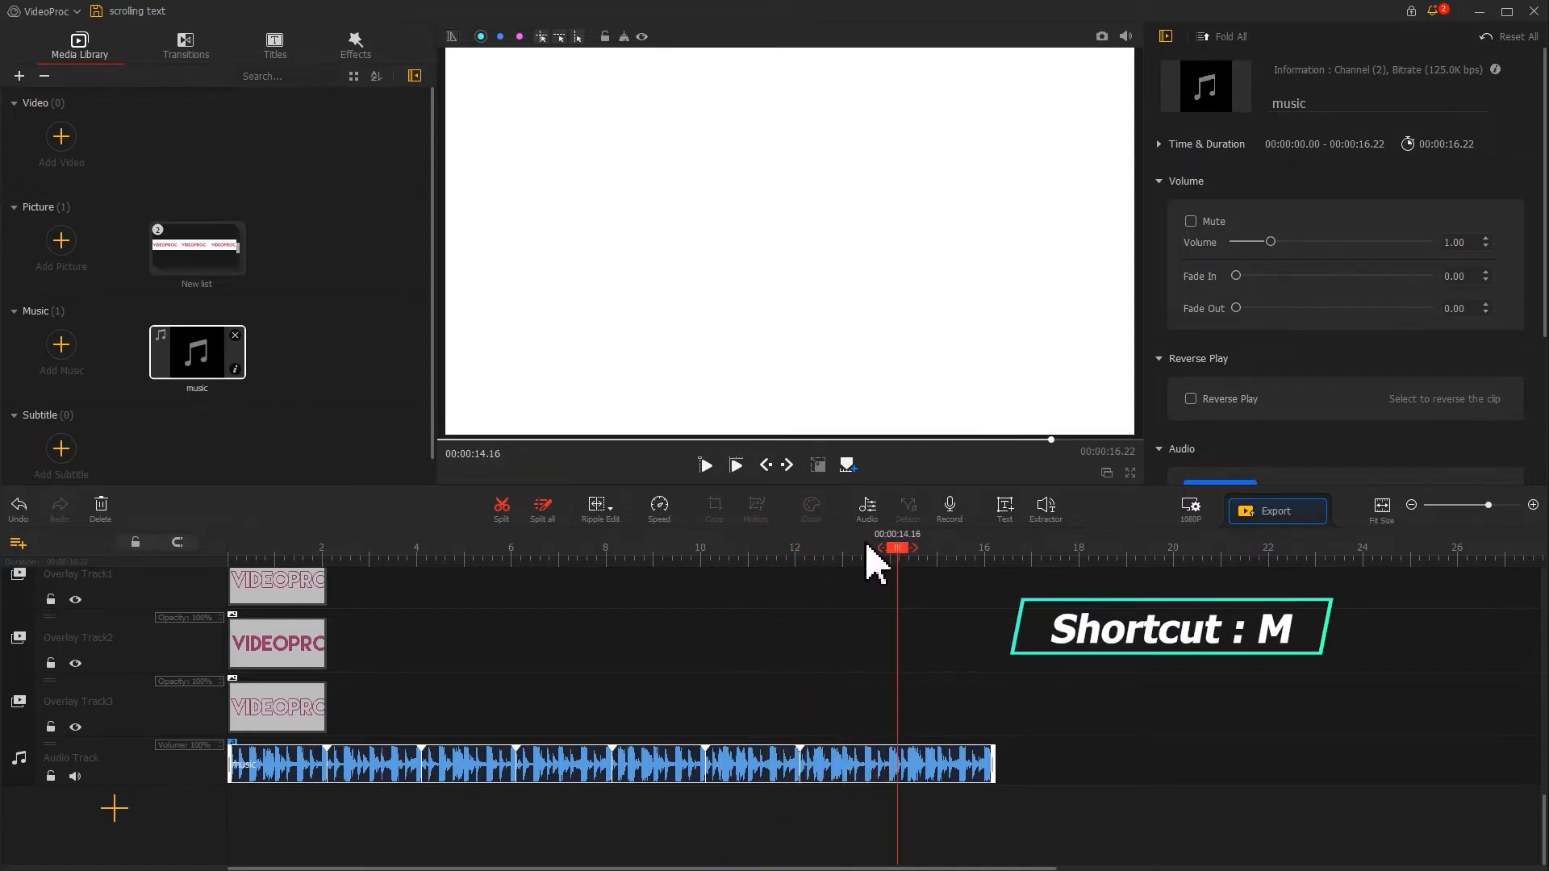
pyautogui.press('m')
pyautogui.press('space')
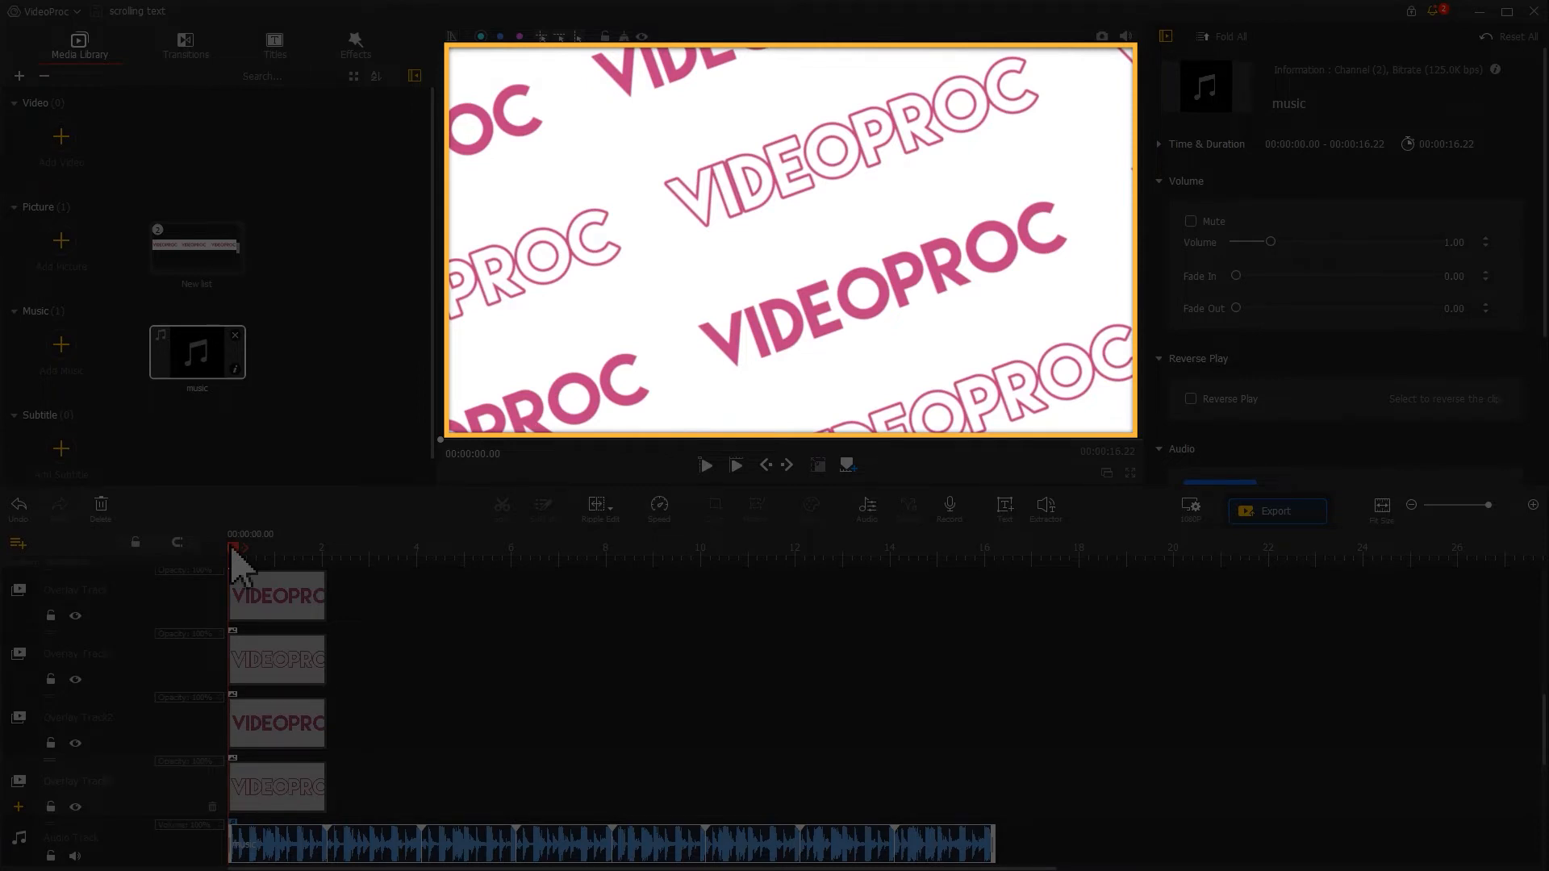
# Step: Copy the four VIDEOPROC text clips on the overlay tracks and paste them at the first music marker, 00:00:02.09
pyautogui.press('space')
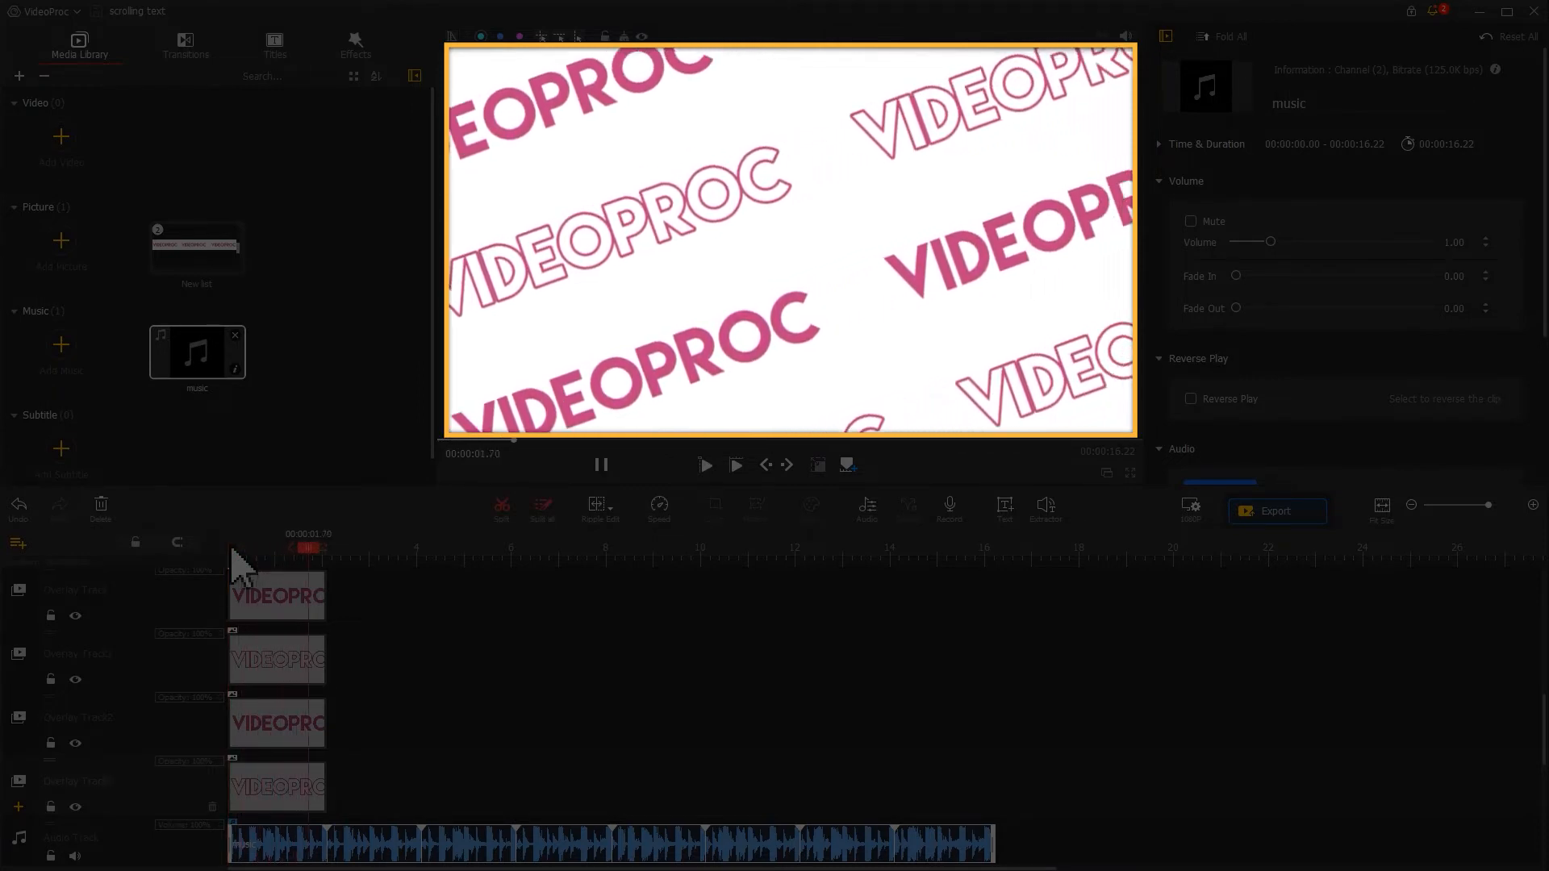
pyautogui.press('space')
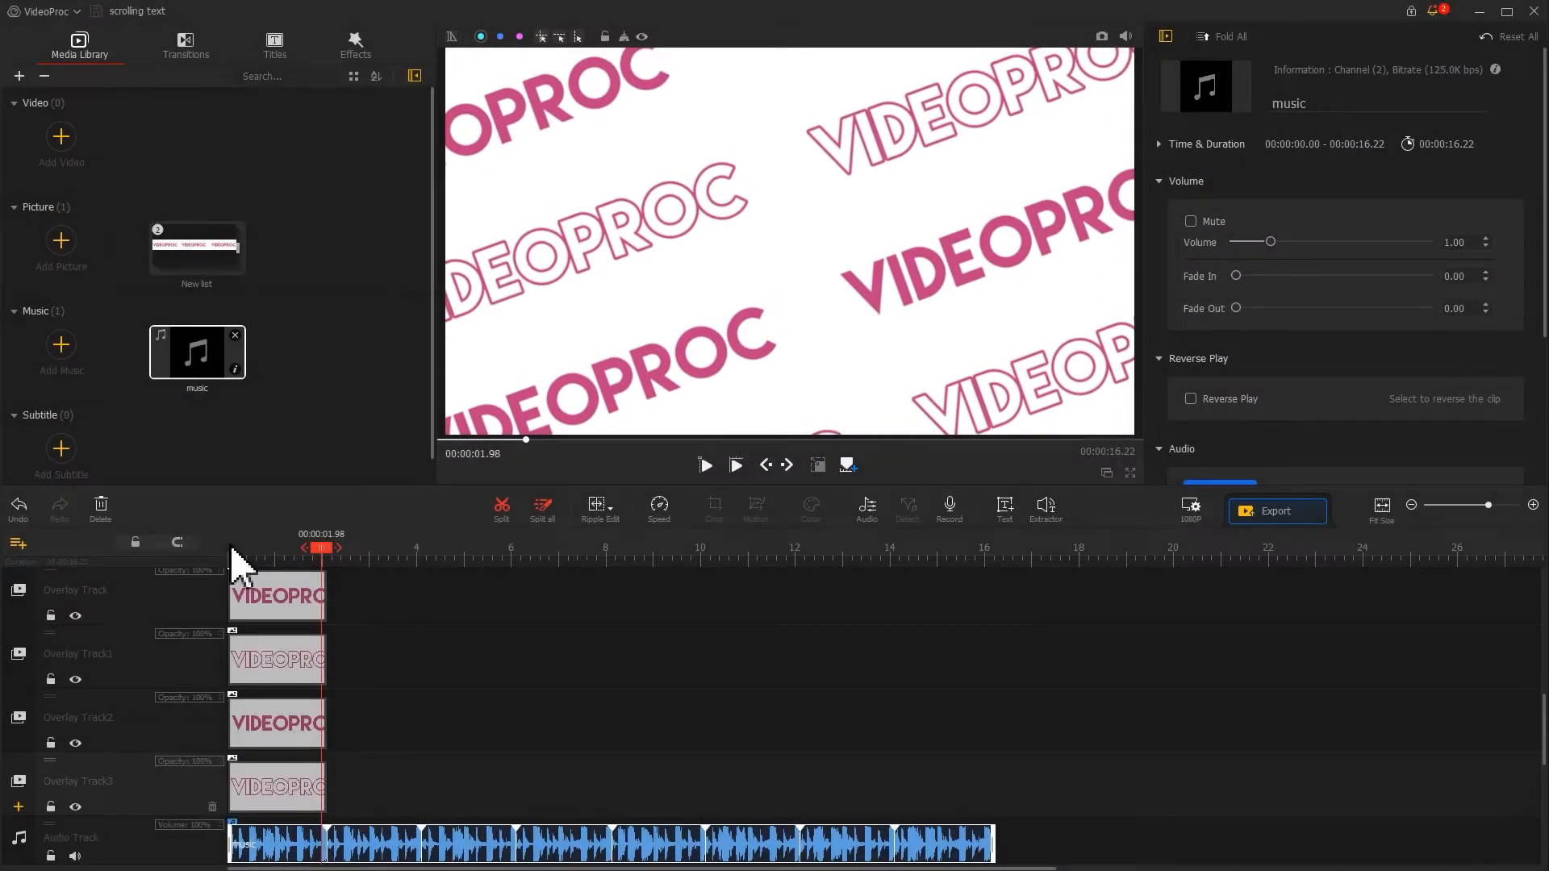
pyautogui.click(273, 609)
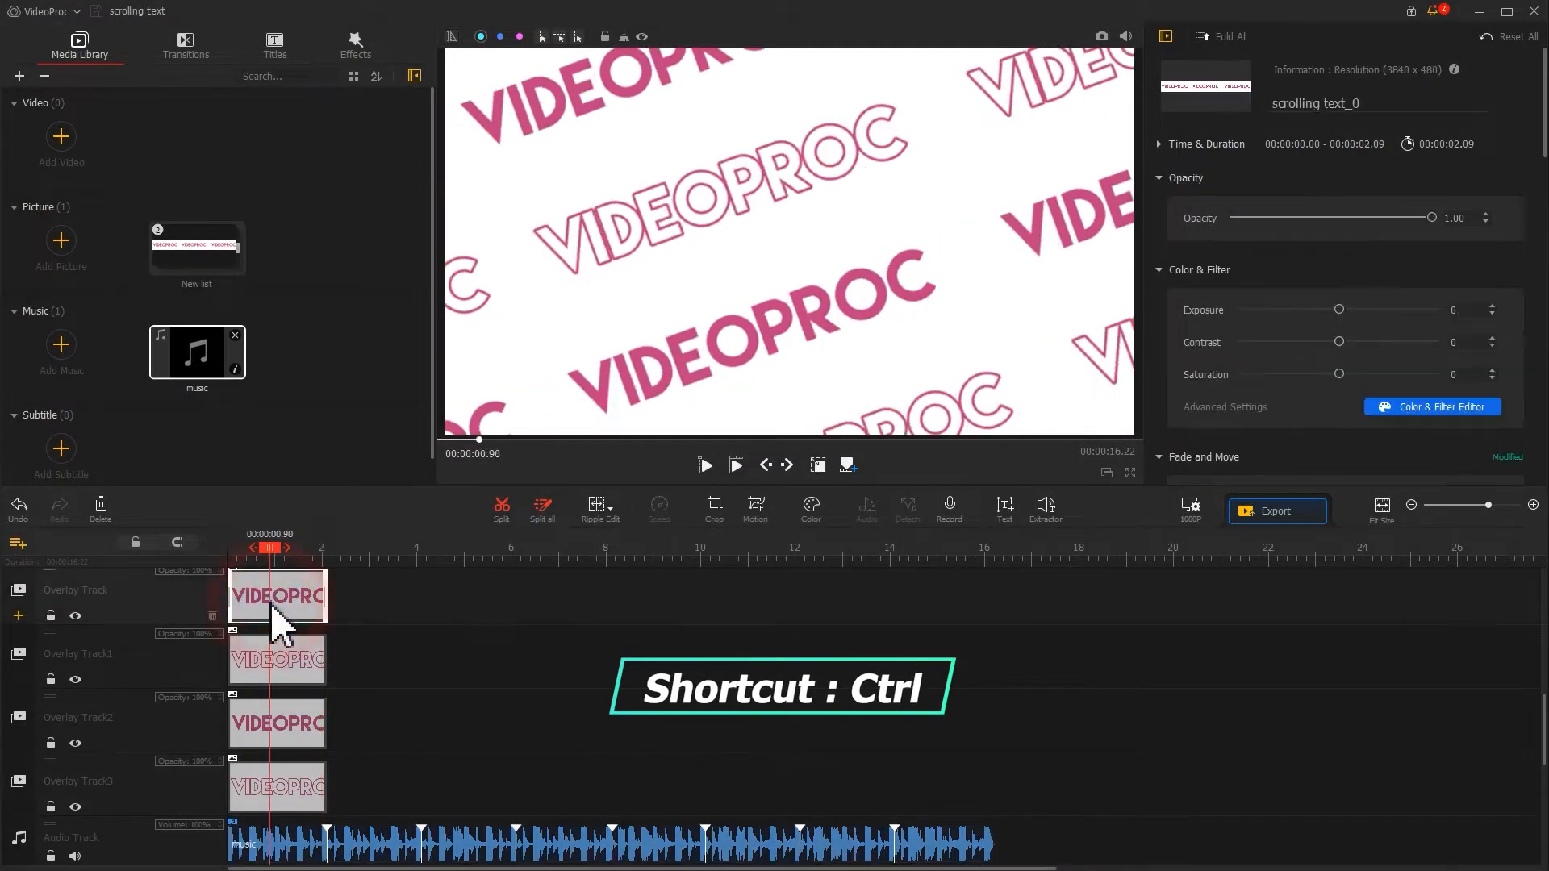
pyautogui.keyDown('ctrl'); pyautogui.click(283, 670); pyautogui.keyUp('ctrl')
pyautogui.keyDown('ctrl'); pyautogui.click(282, 727); pyautogui.keyUp('ctrl')
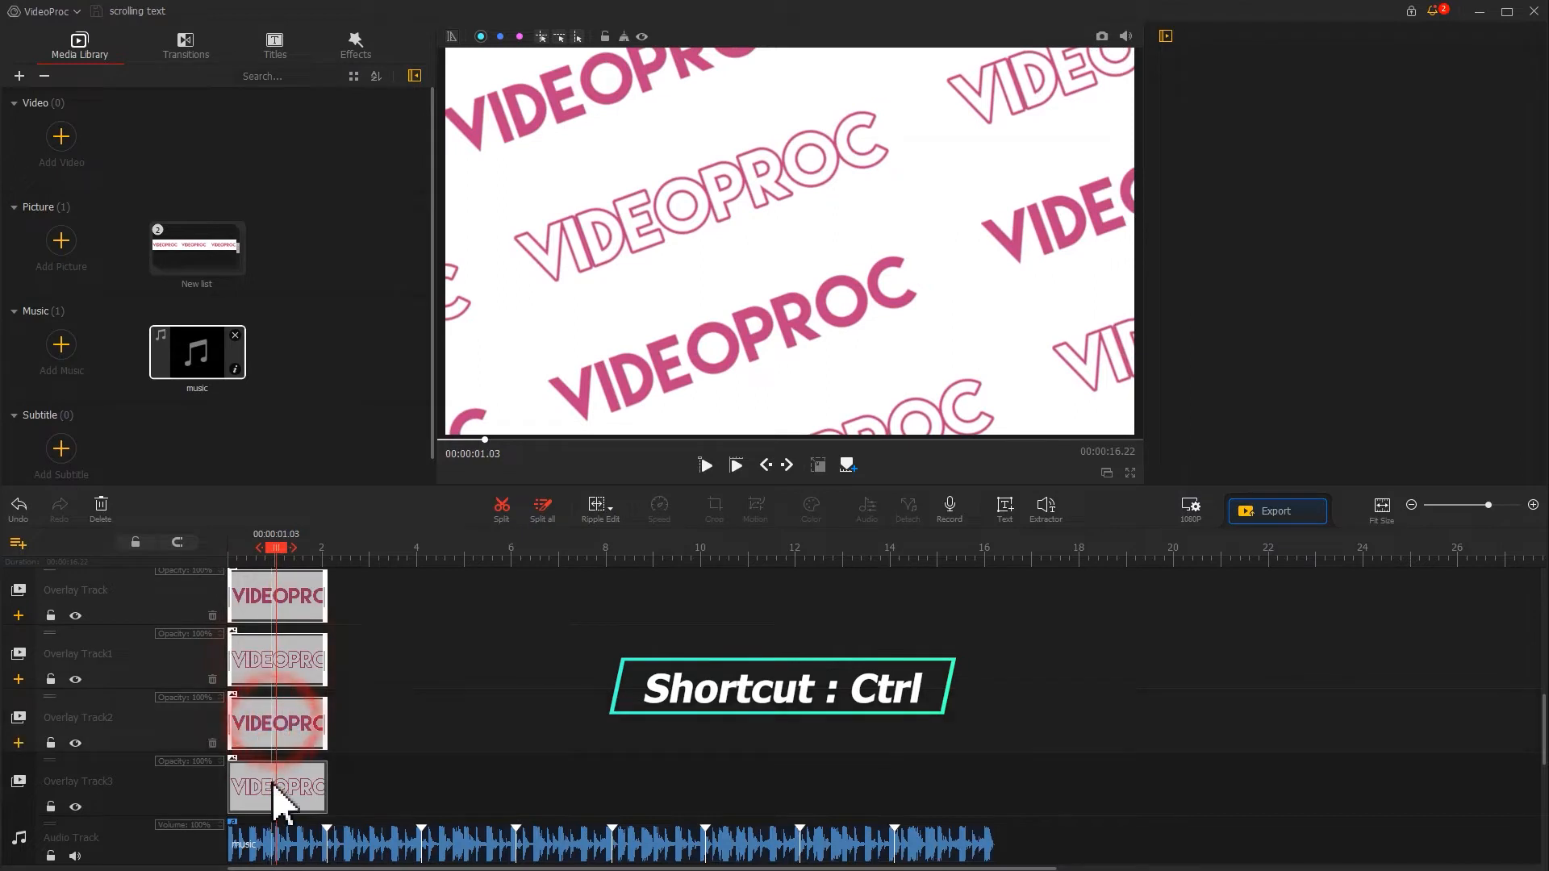
pyautogui.keyDown('ctrl'); pyautogui.click(275, 794); pyautogui.keyUp('ctrl')
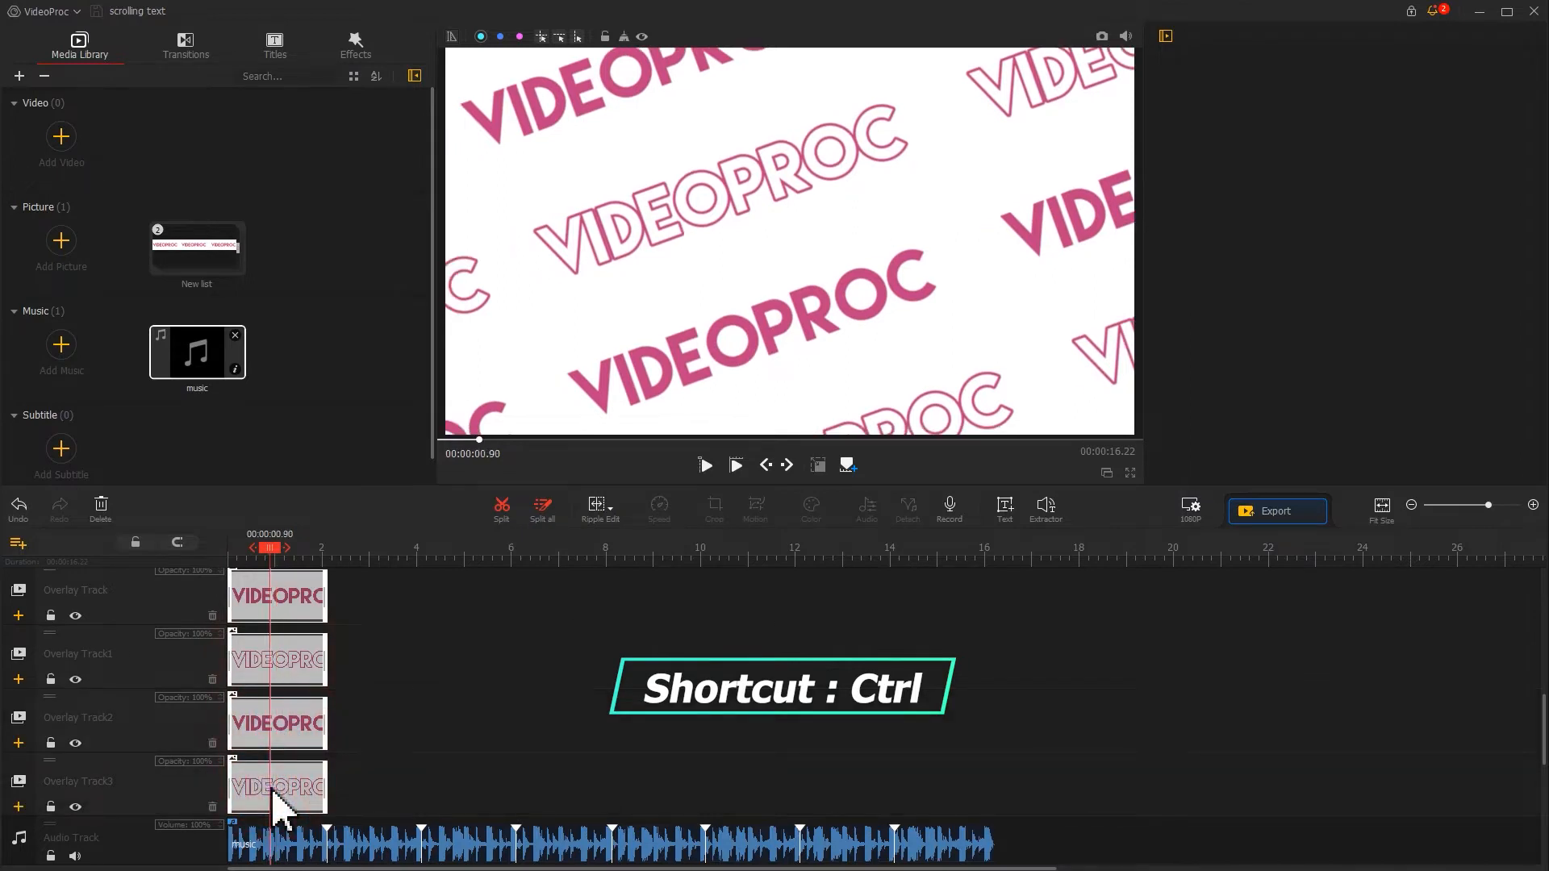
pyautogui.hotkey('ctrl', 'c')
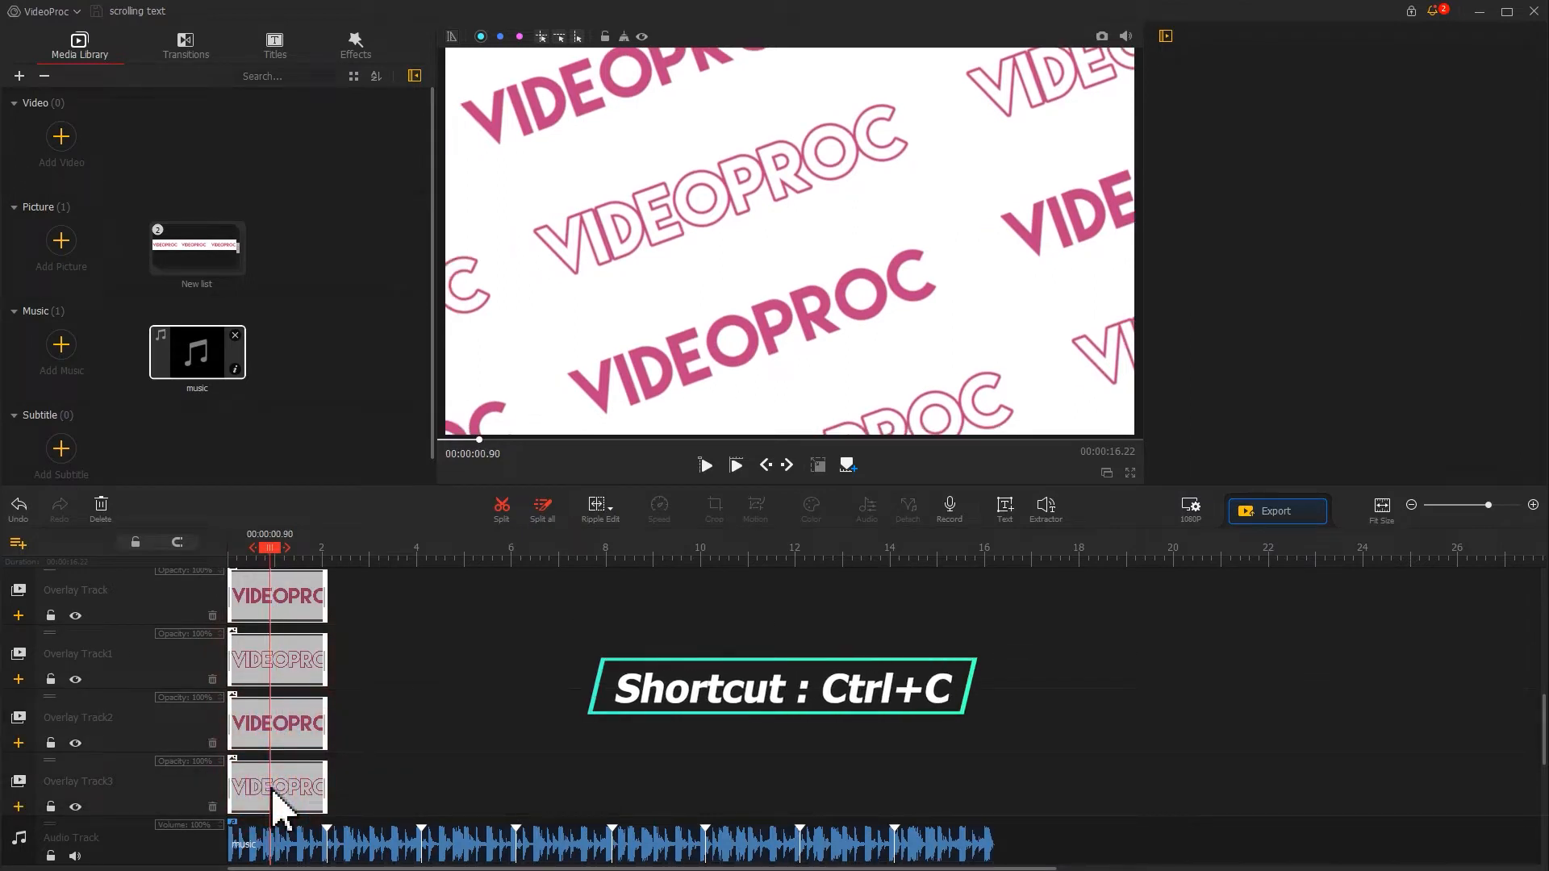
pyautogui.moveTo(270, 549); pyautogui.dragTo(327, 551)
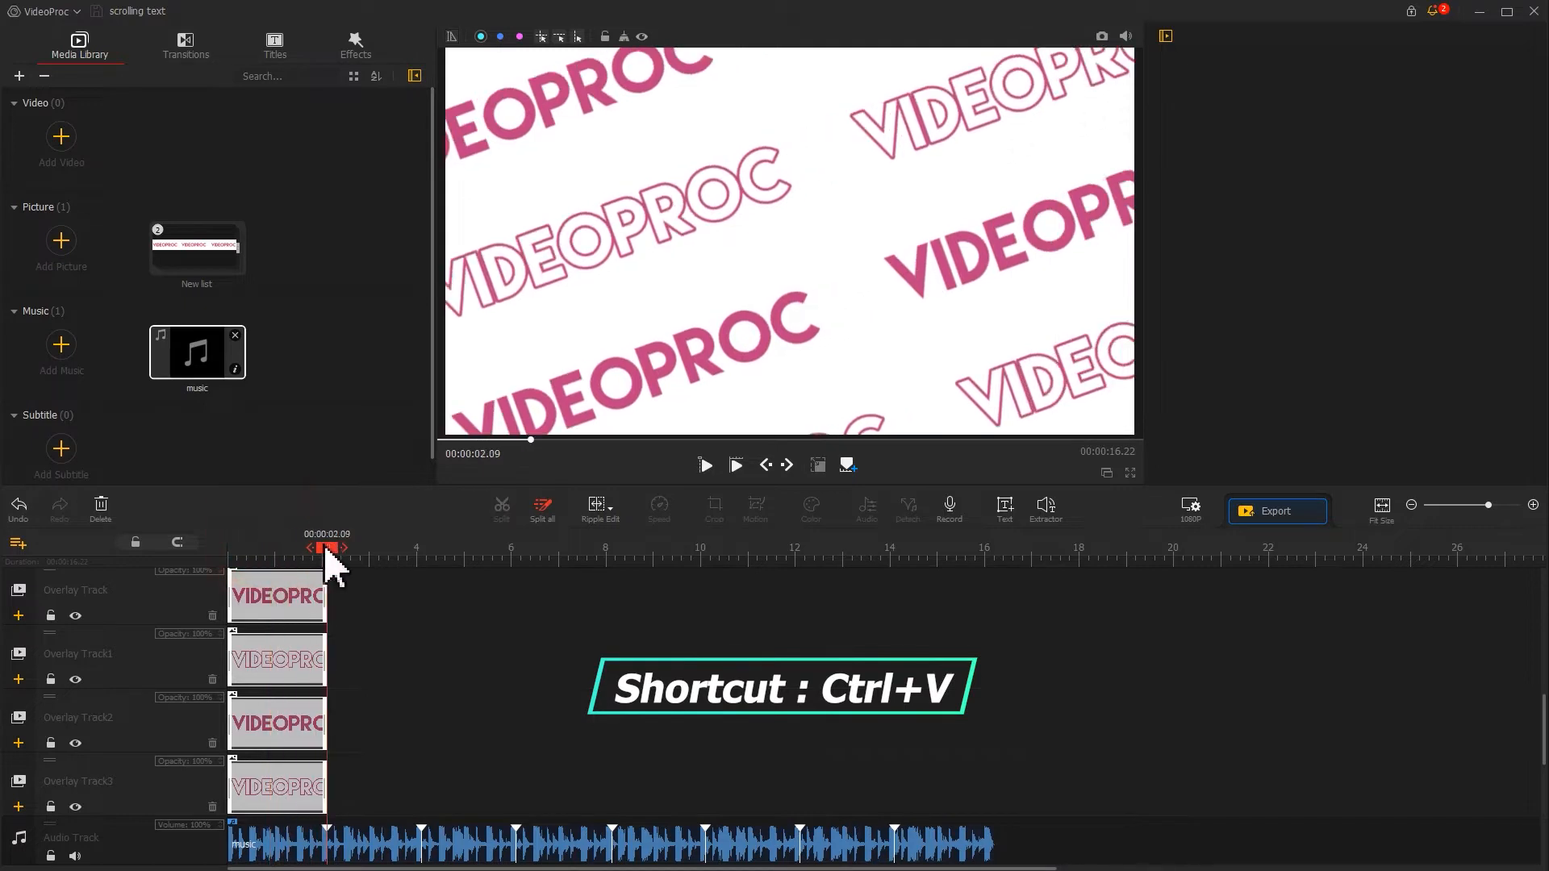
pyautogui.hotkey('ctrl', 'v')
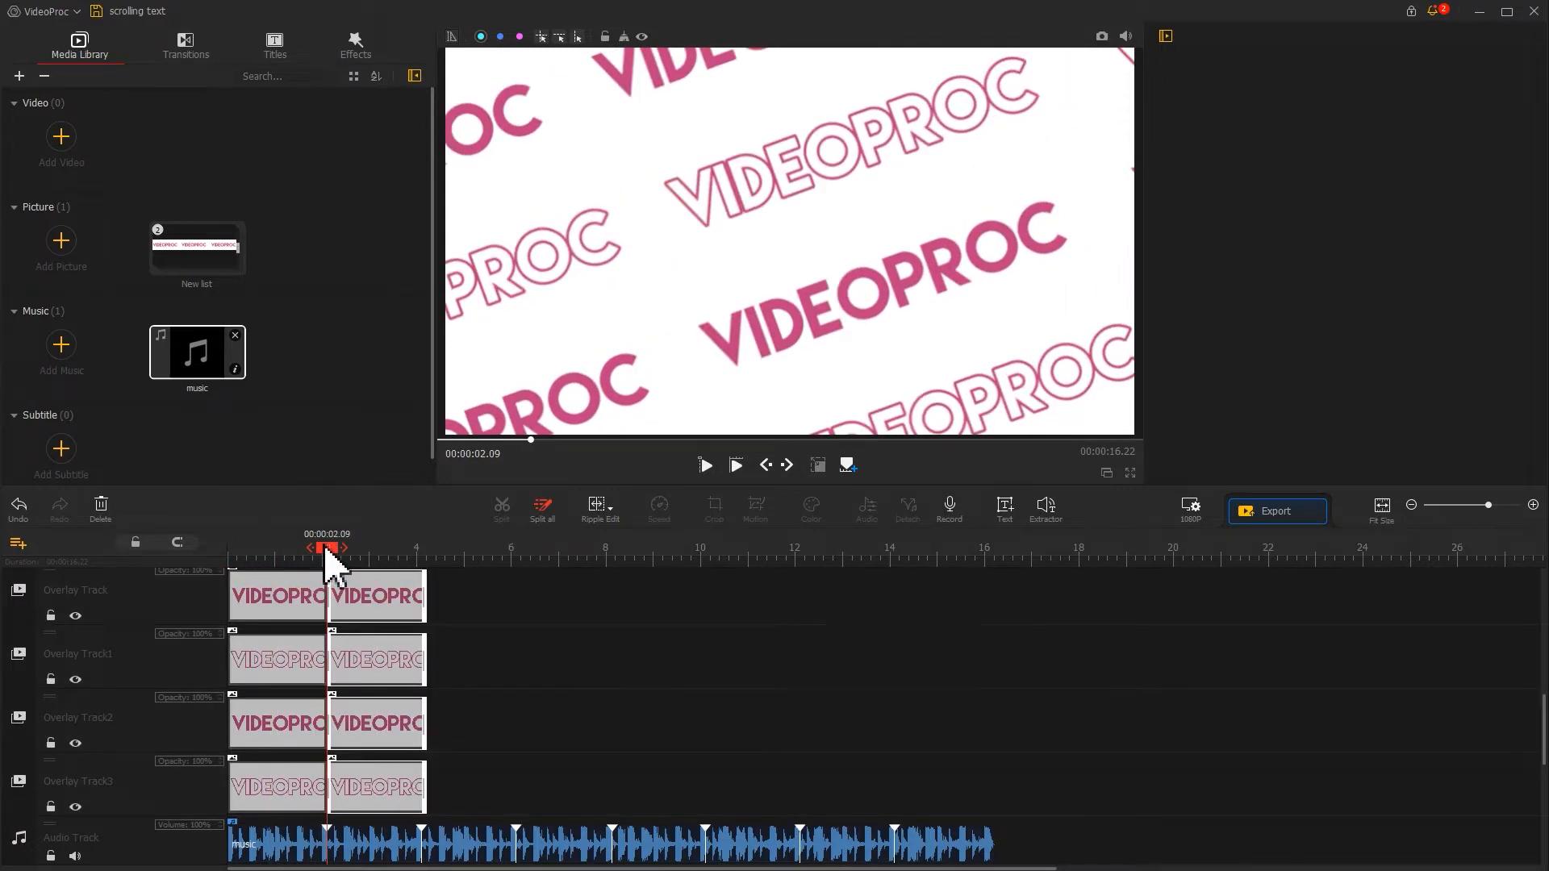
# Step: For the second clip on Overlay Track, move motion keyframe 2 to 00:00:02.00 and trim the clip's end to the second music marker
pyautogui.scroll(4, 360, 553)
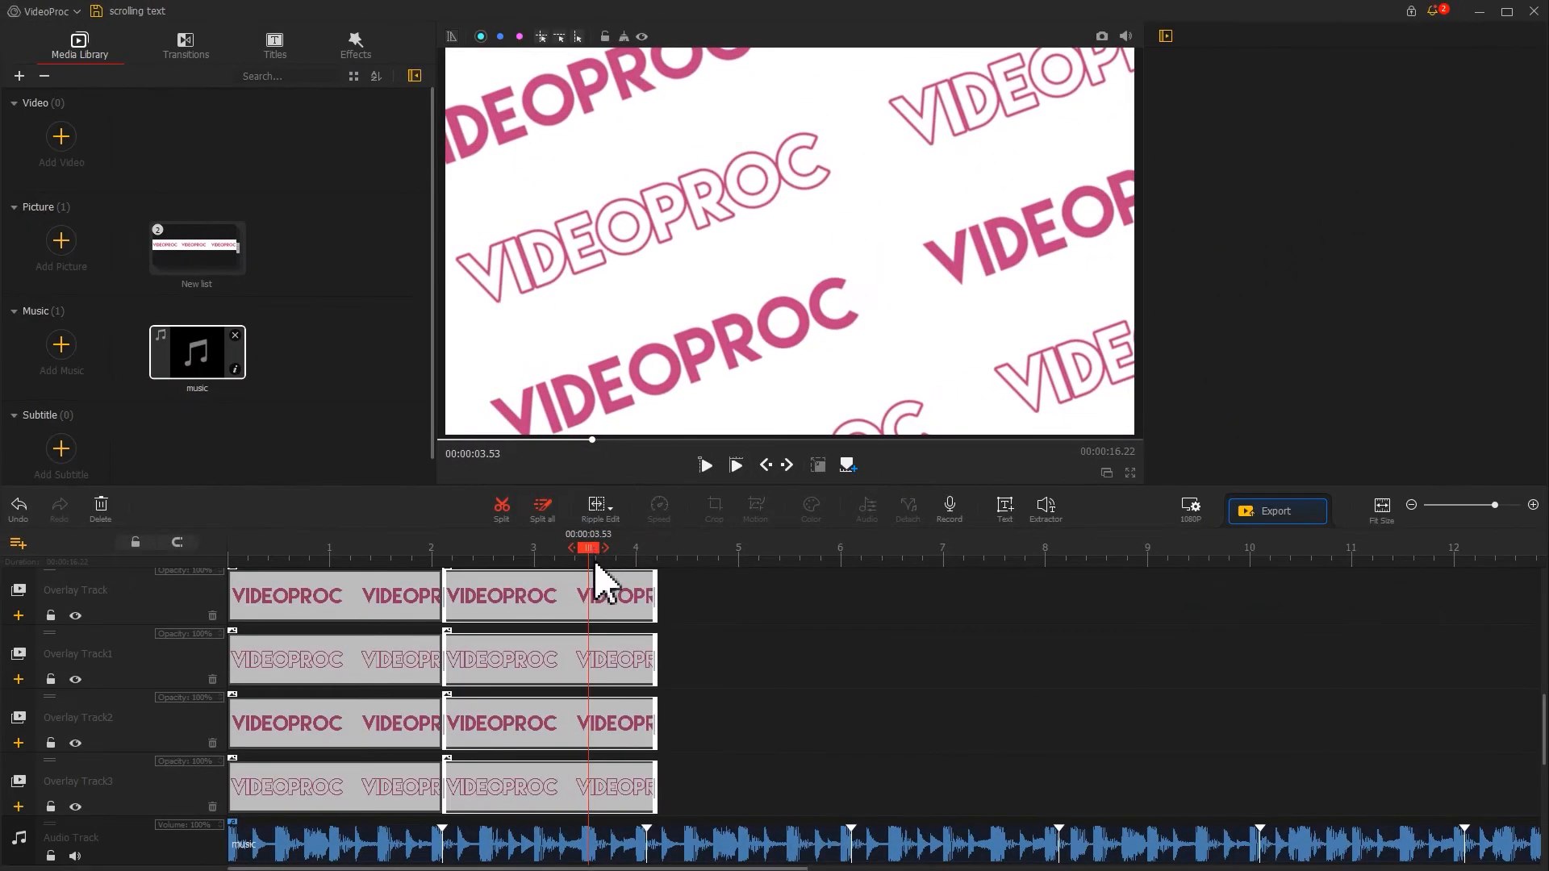
pyautogui.click(591, 599)
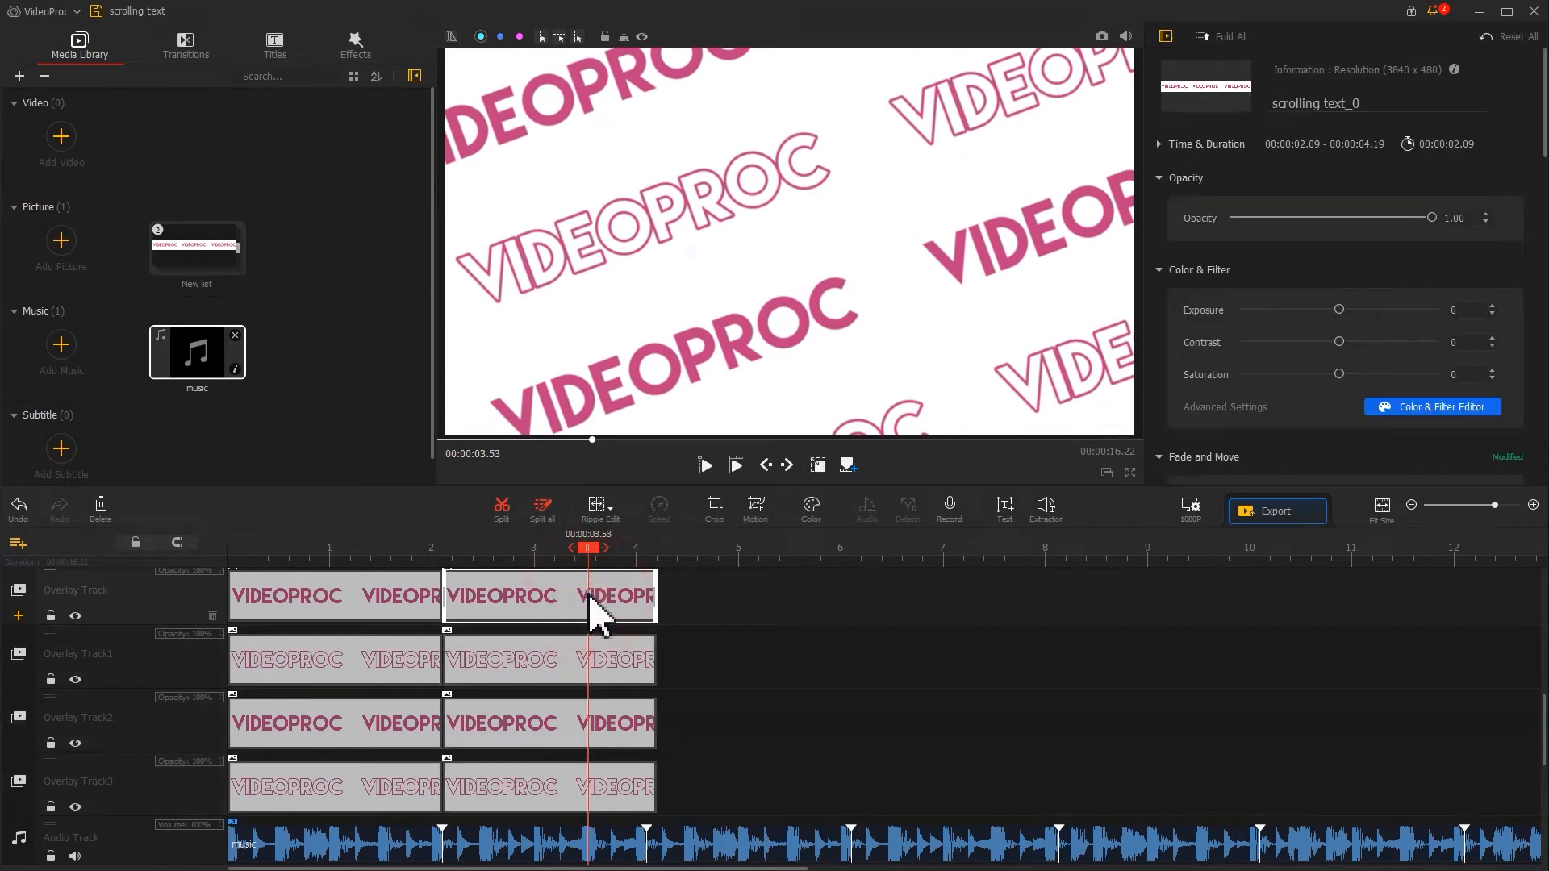
pyautogui.click(756, 508)
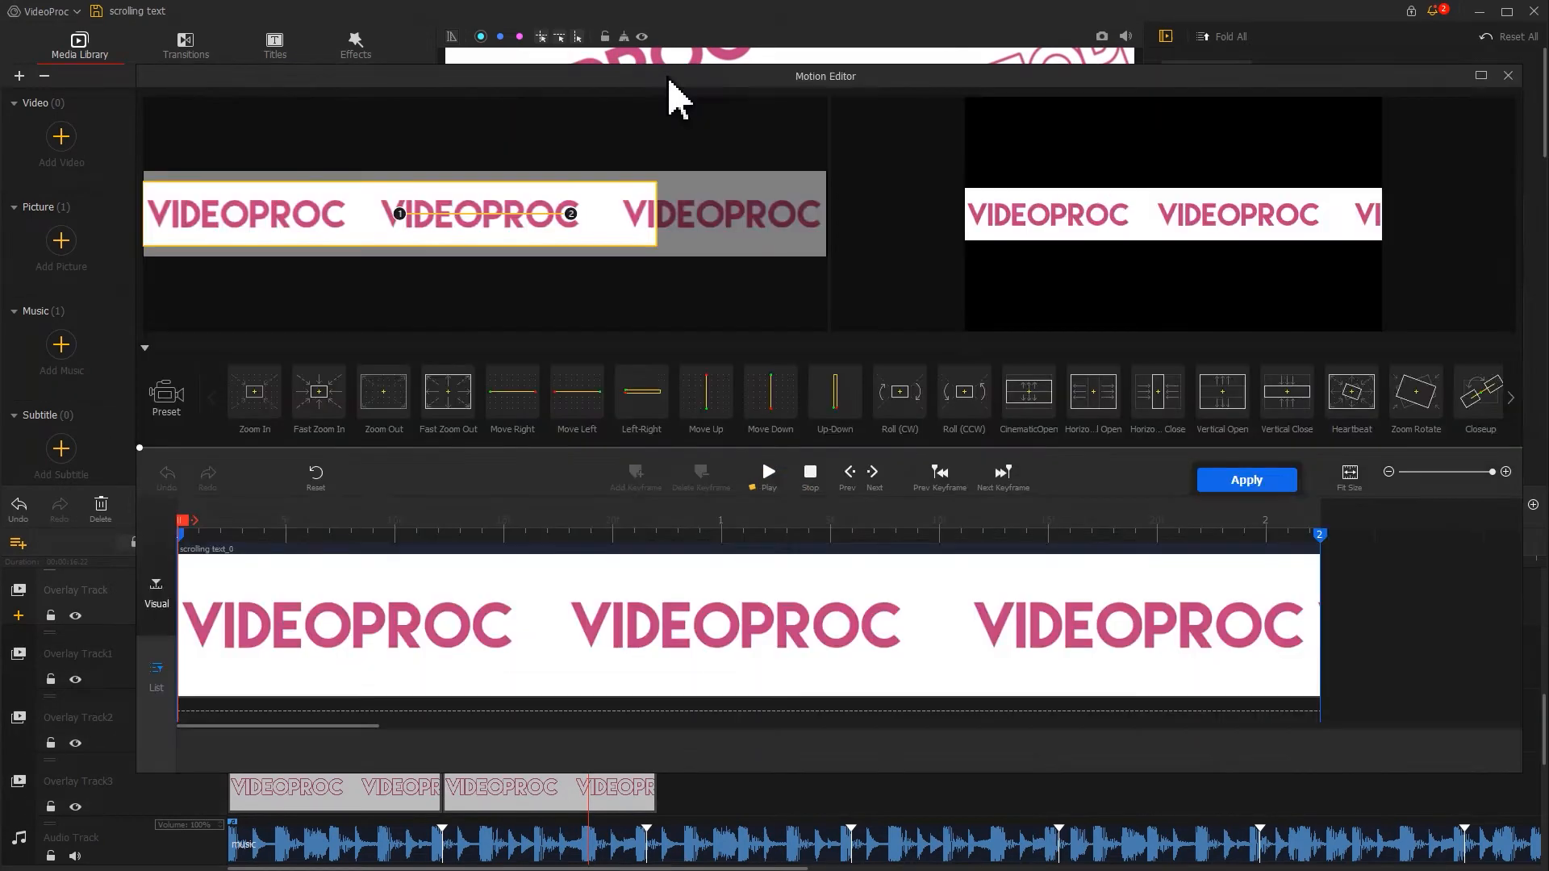
pyautogui.click(1319, 536)
pyautogui.moveTo(1318, 542); pyautogui.dragTo(1280, 546)
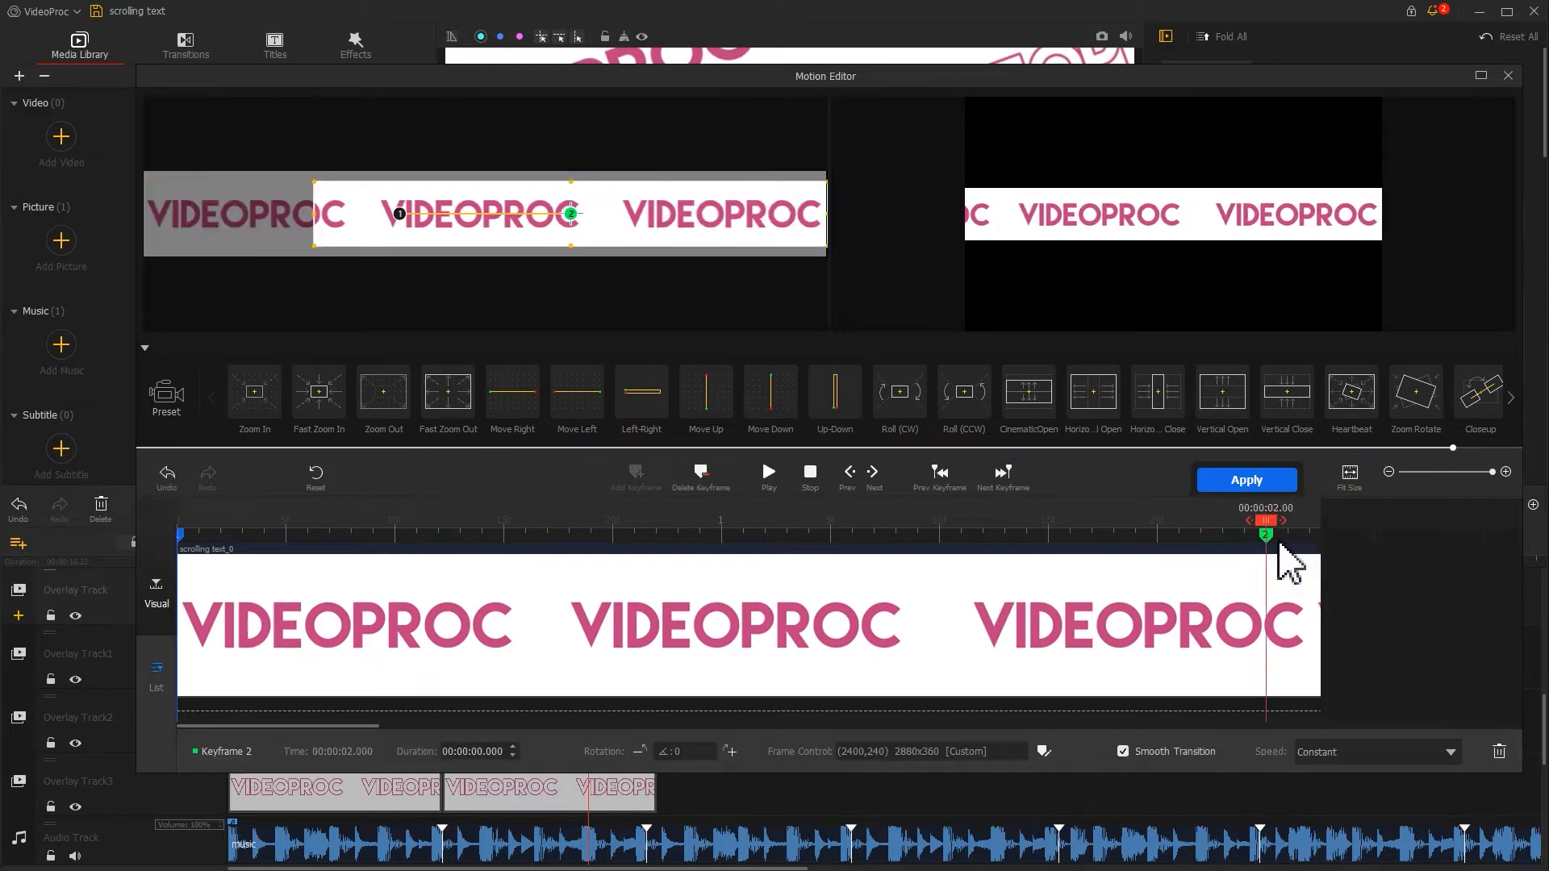
pyautogui.click(1243, 482)
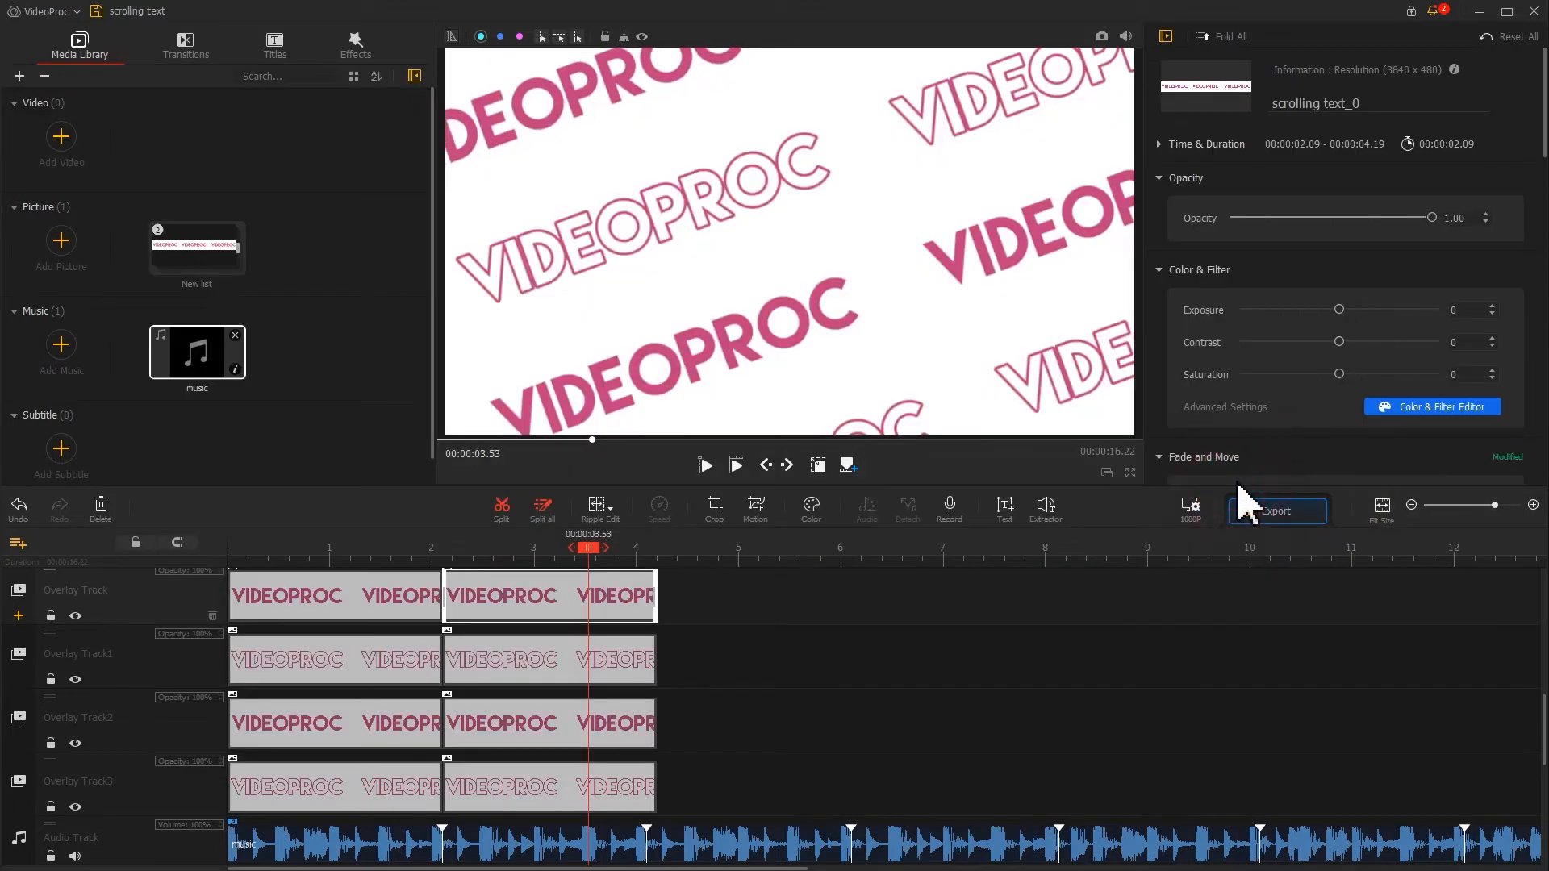
pyautogui.click(656, 595)
pyautogui.moveTo(655, 595); pyautogui.dragTo(646, 599)
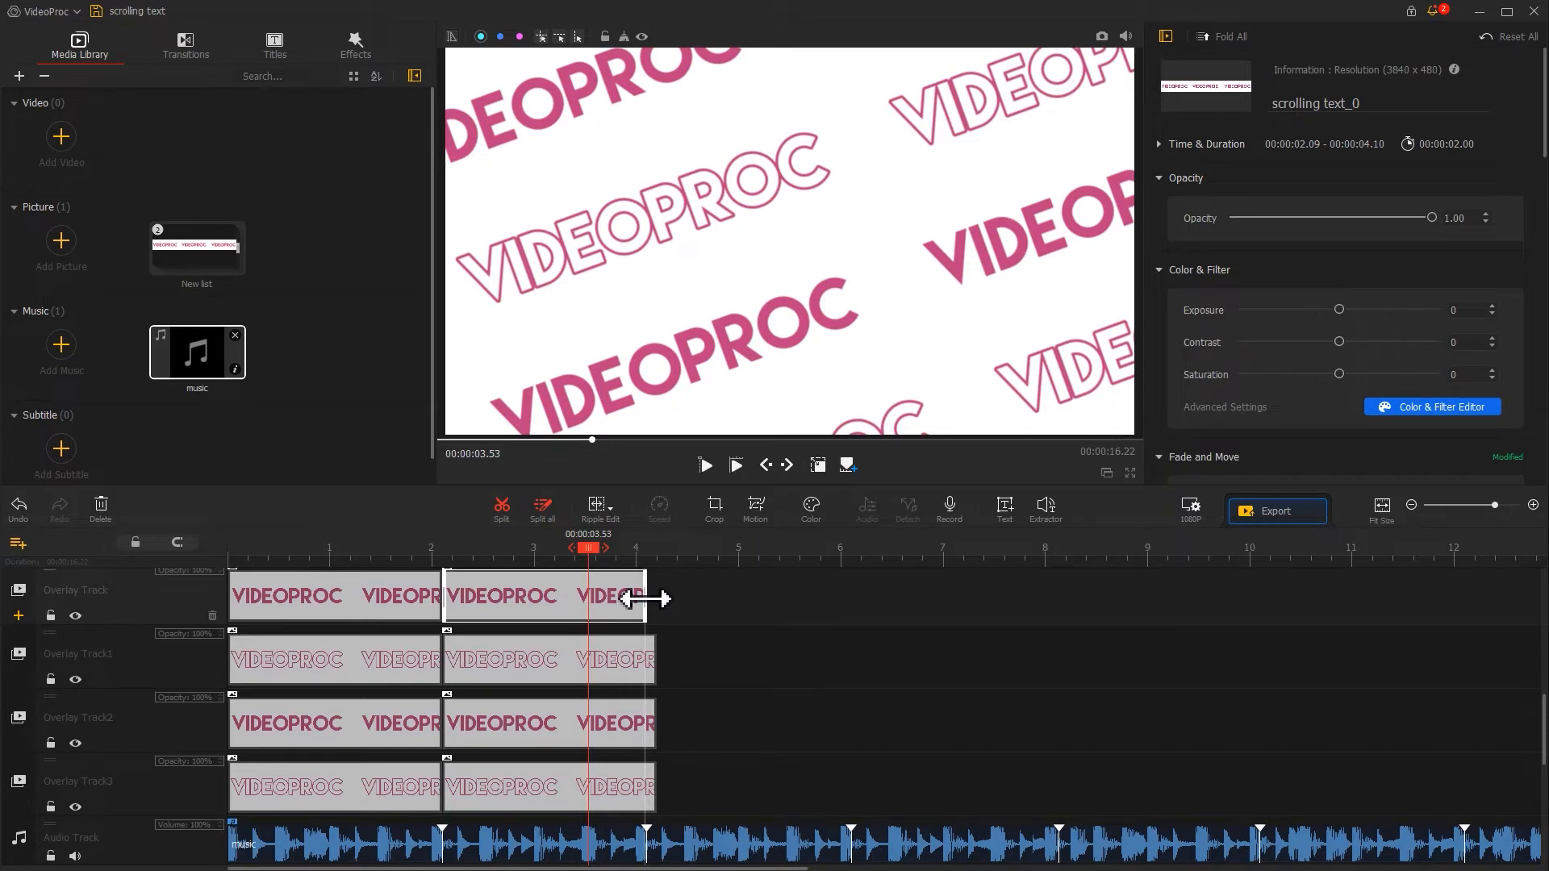
# Step: Move motion keyframe 2 of the second outlined text clip on Overlay Track1 to 00:00:02.00 and apply it
pyautogui.click(629, 655)
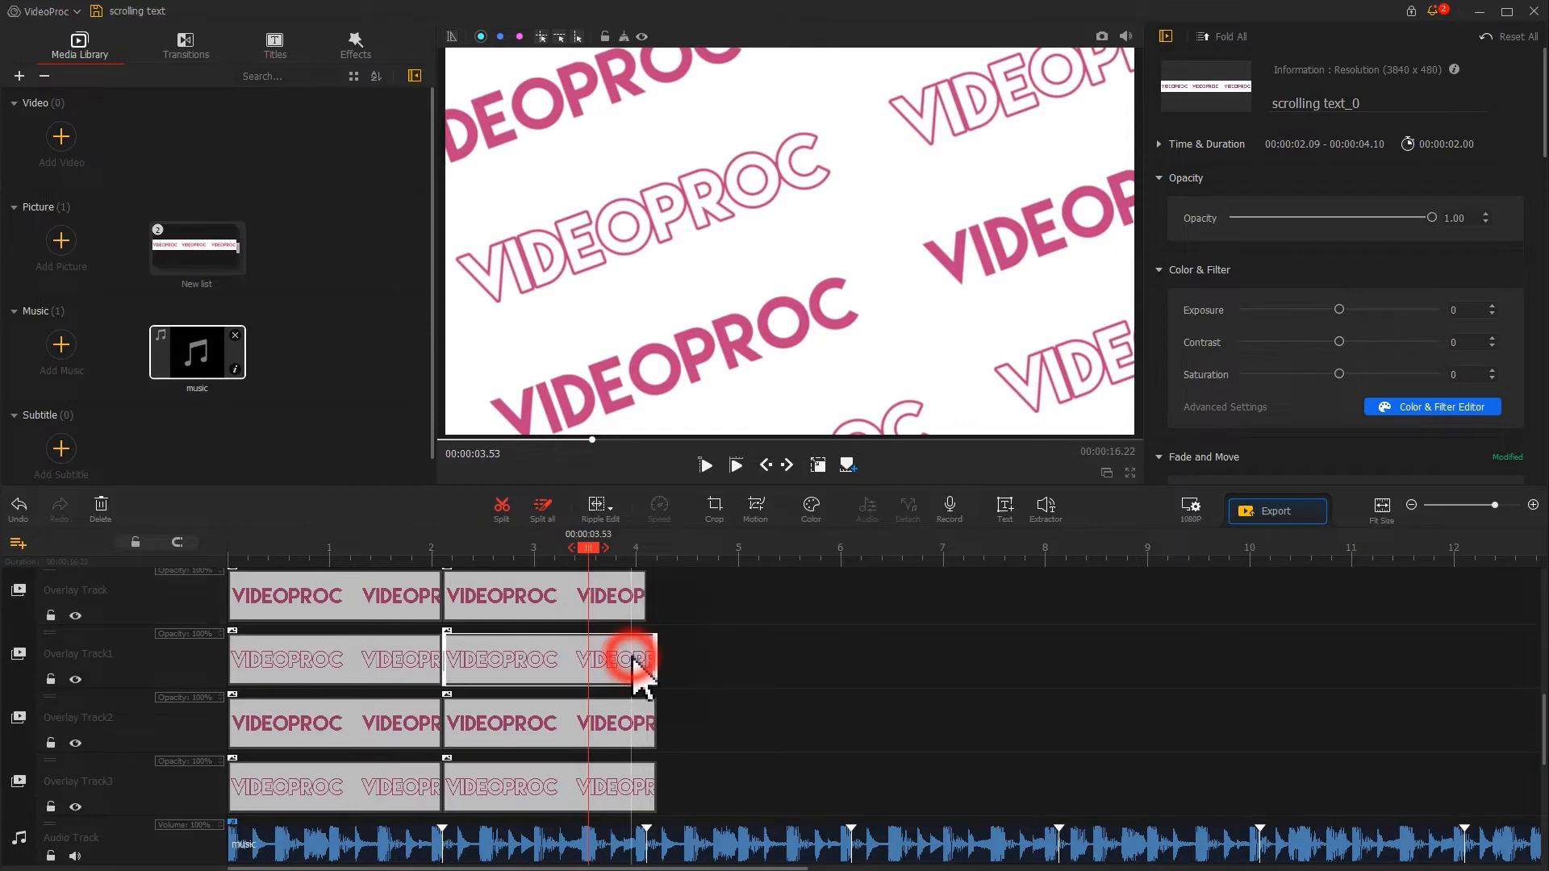
pyautogui.click(751, 506)
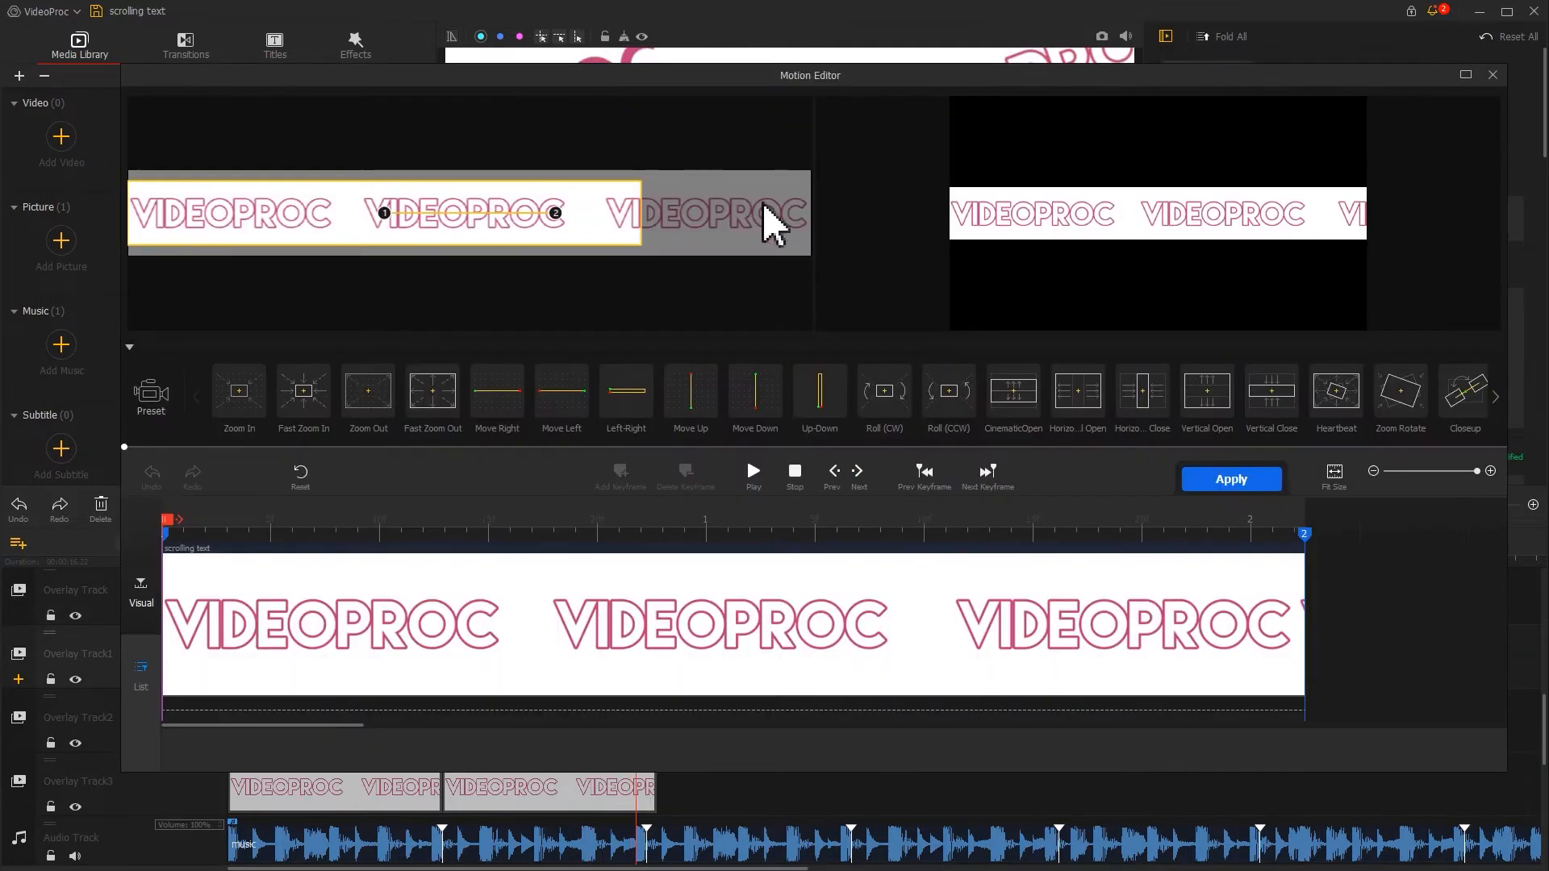
pyautogui.click(1272, 539)
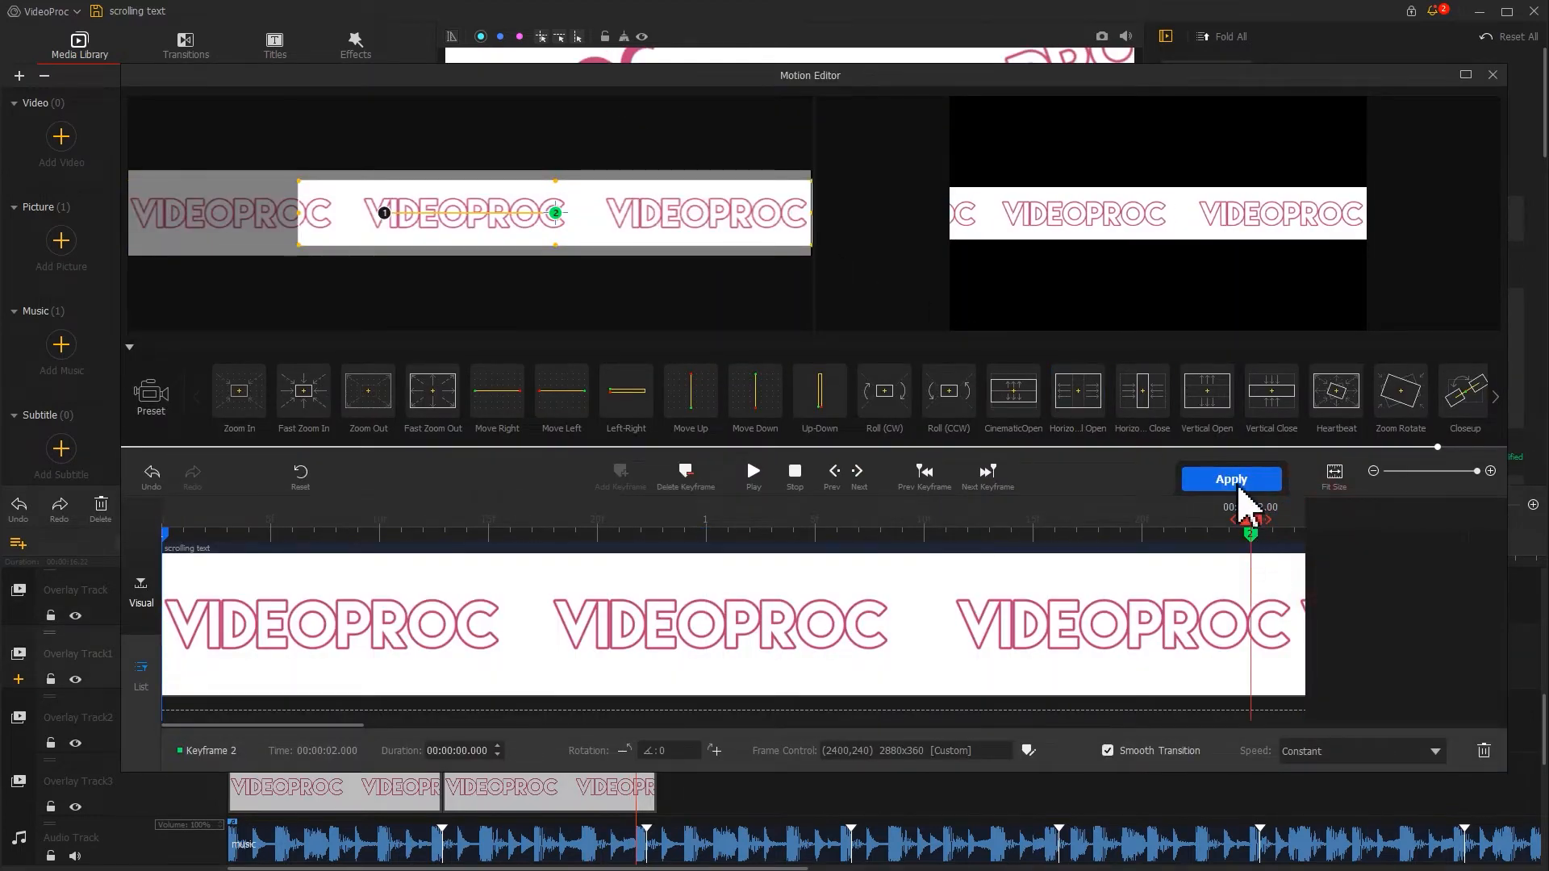
pyautogui.click(1234, 481)
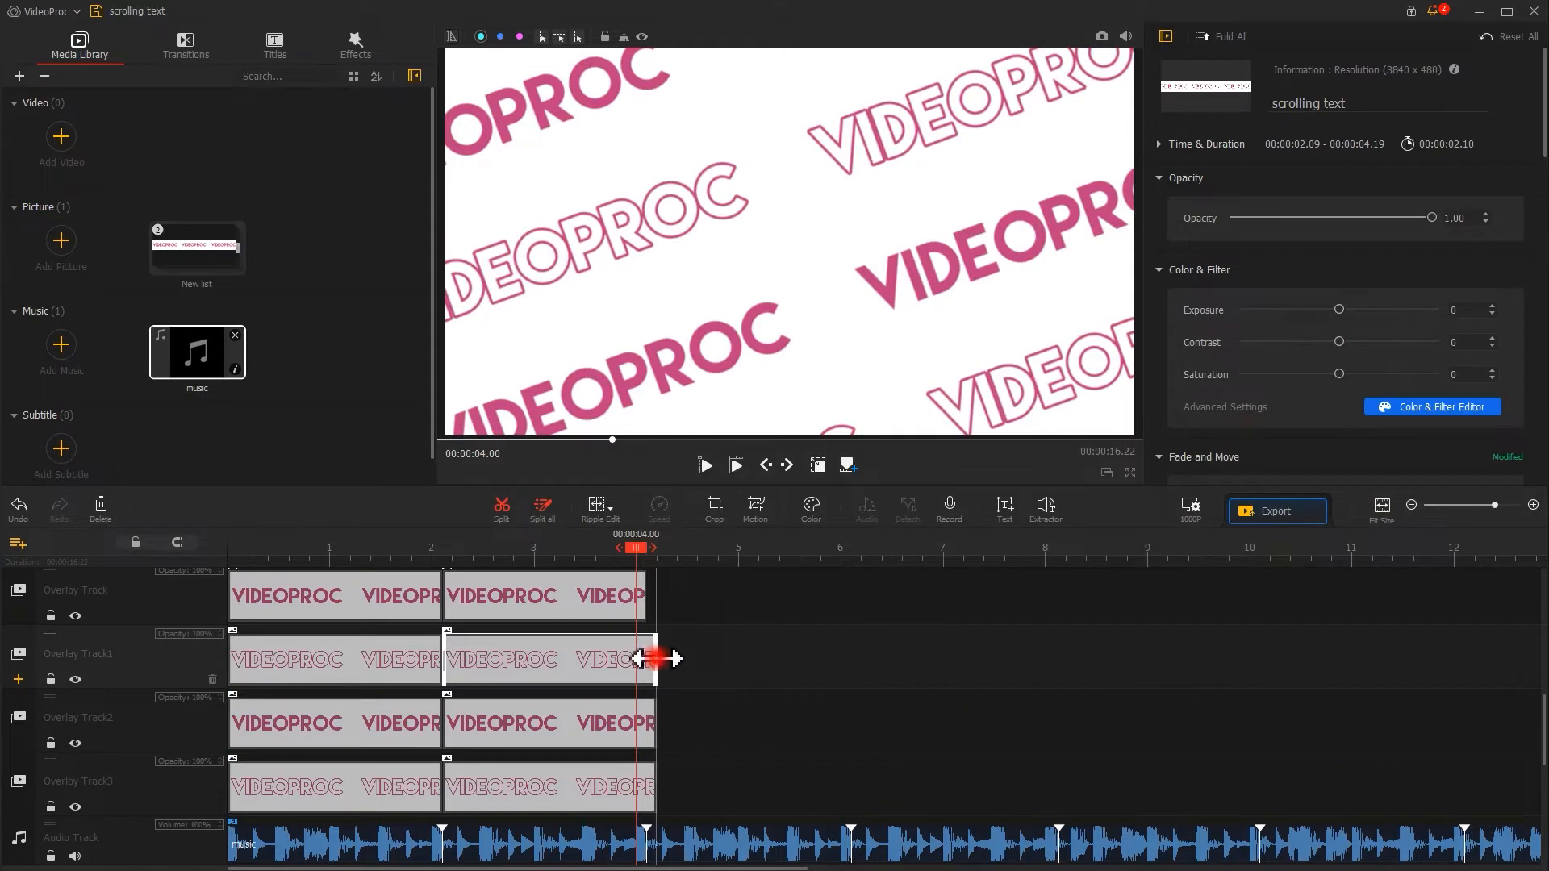
# Step: Trim the second clips on Overlay Track1 and Overlay Track3 to the second music marker, applying motion keyframe 2 at 00:00:02.000 on Overlay Track3
pyautogui.moveTo(656, 660); pyautogui.dragTo(645, 661)
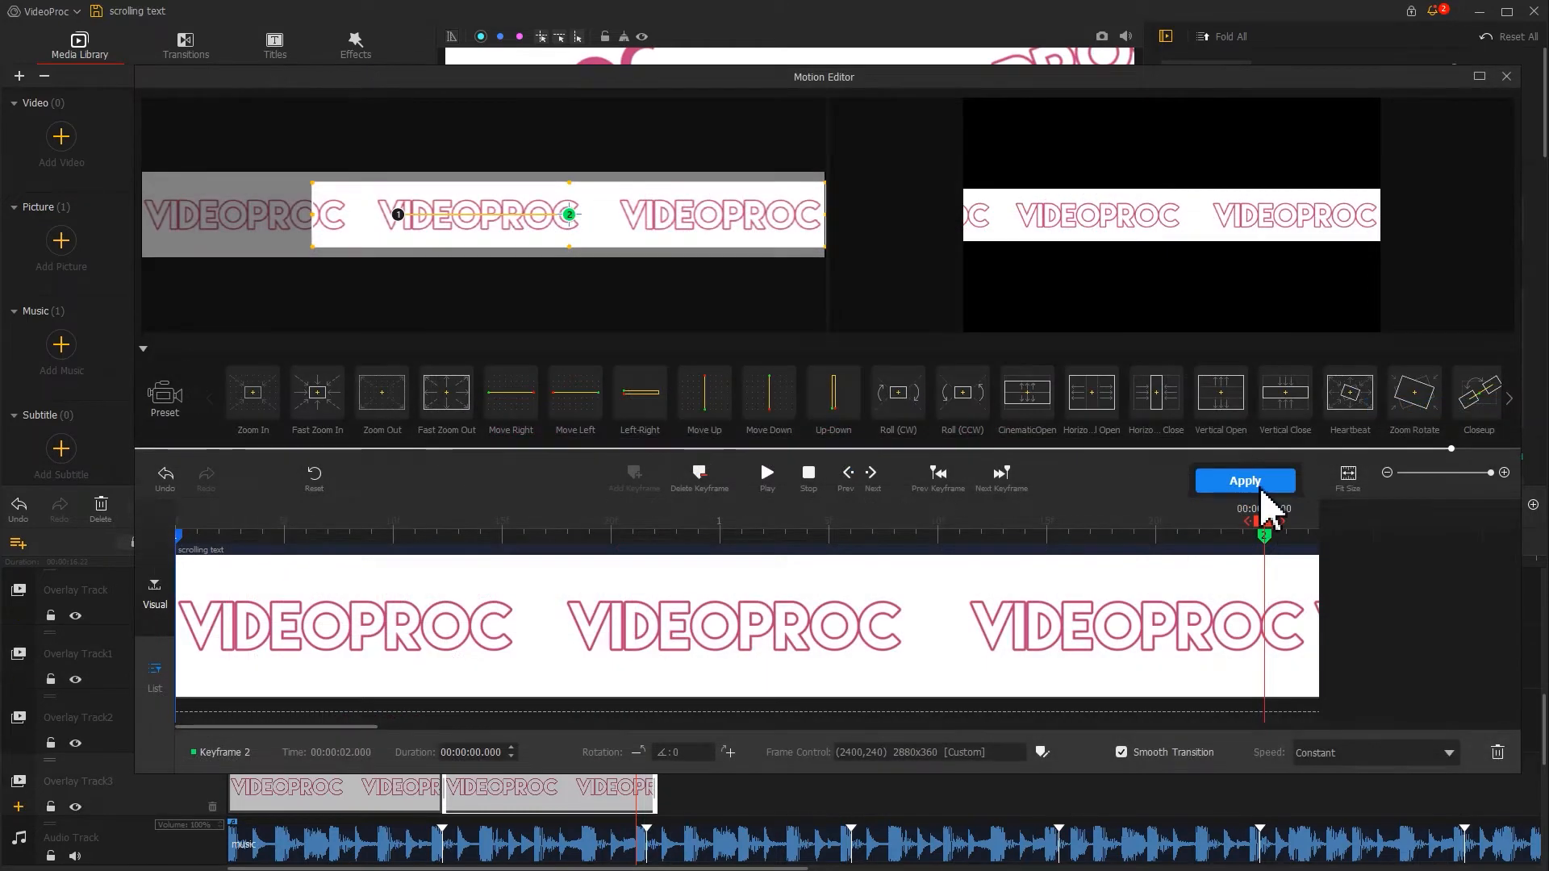
pyautogui.click(1259, 497)
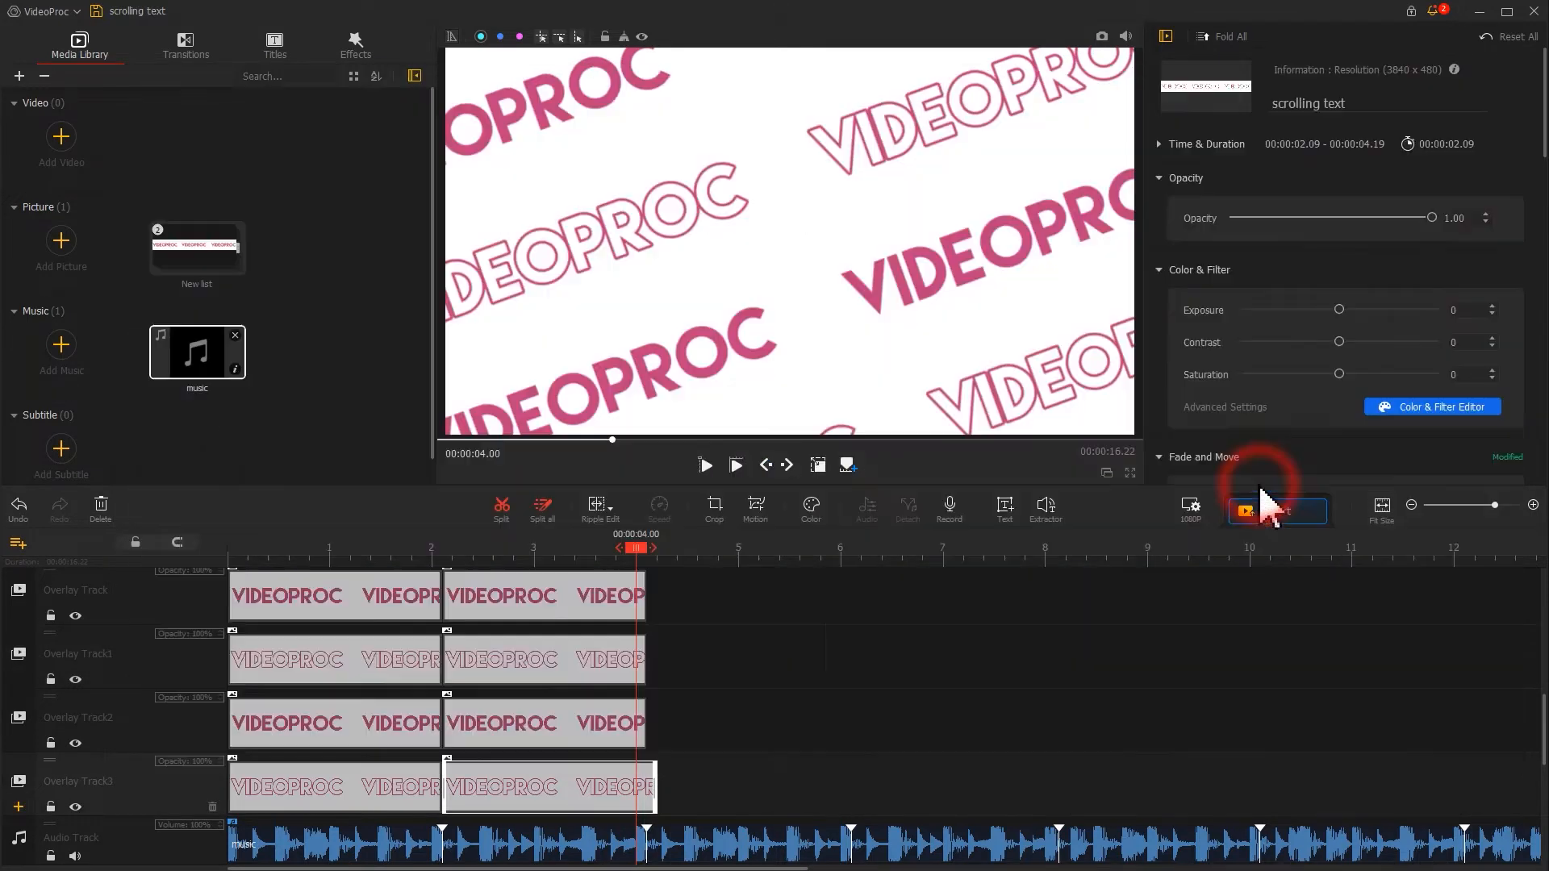
pyautogui.click(655, 796)
pyautogui.moveTo(656, 796); pyautogui.dragTo(646, 797)
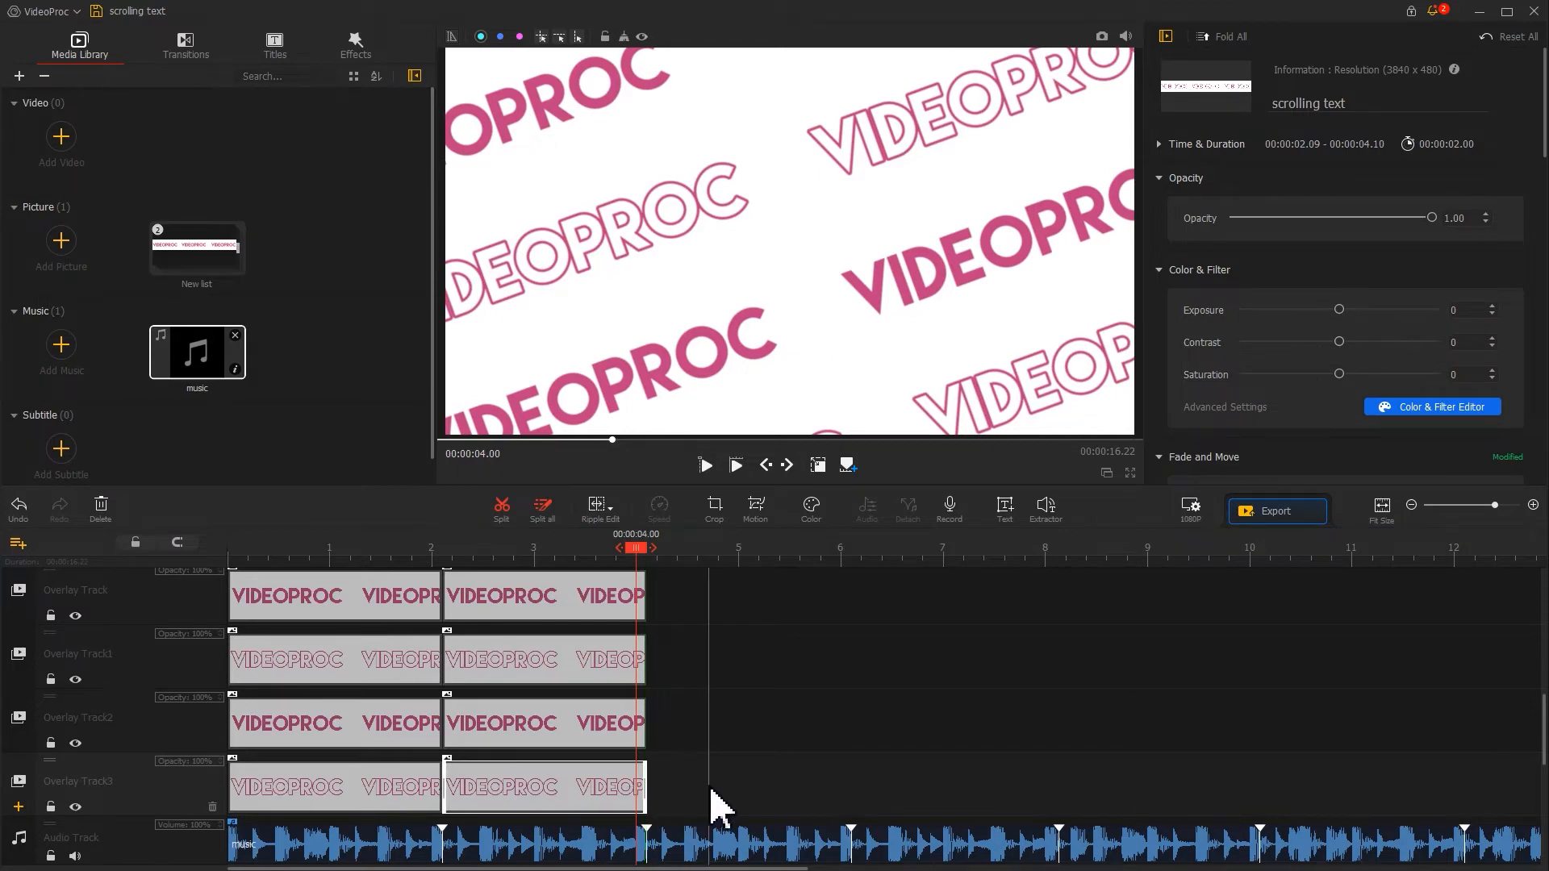
# Step: Set the magenta HSL hue of the second clip on Overlay Track to -100 and apply the color change
pyautogui.click(549, 587)
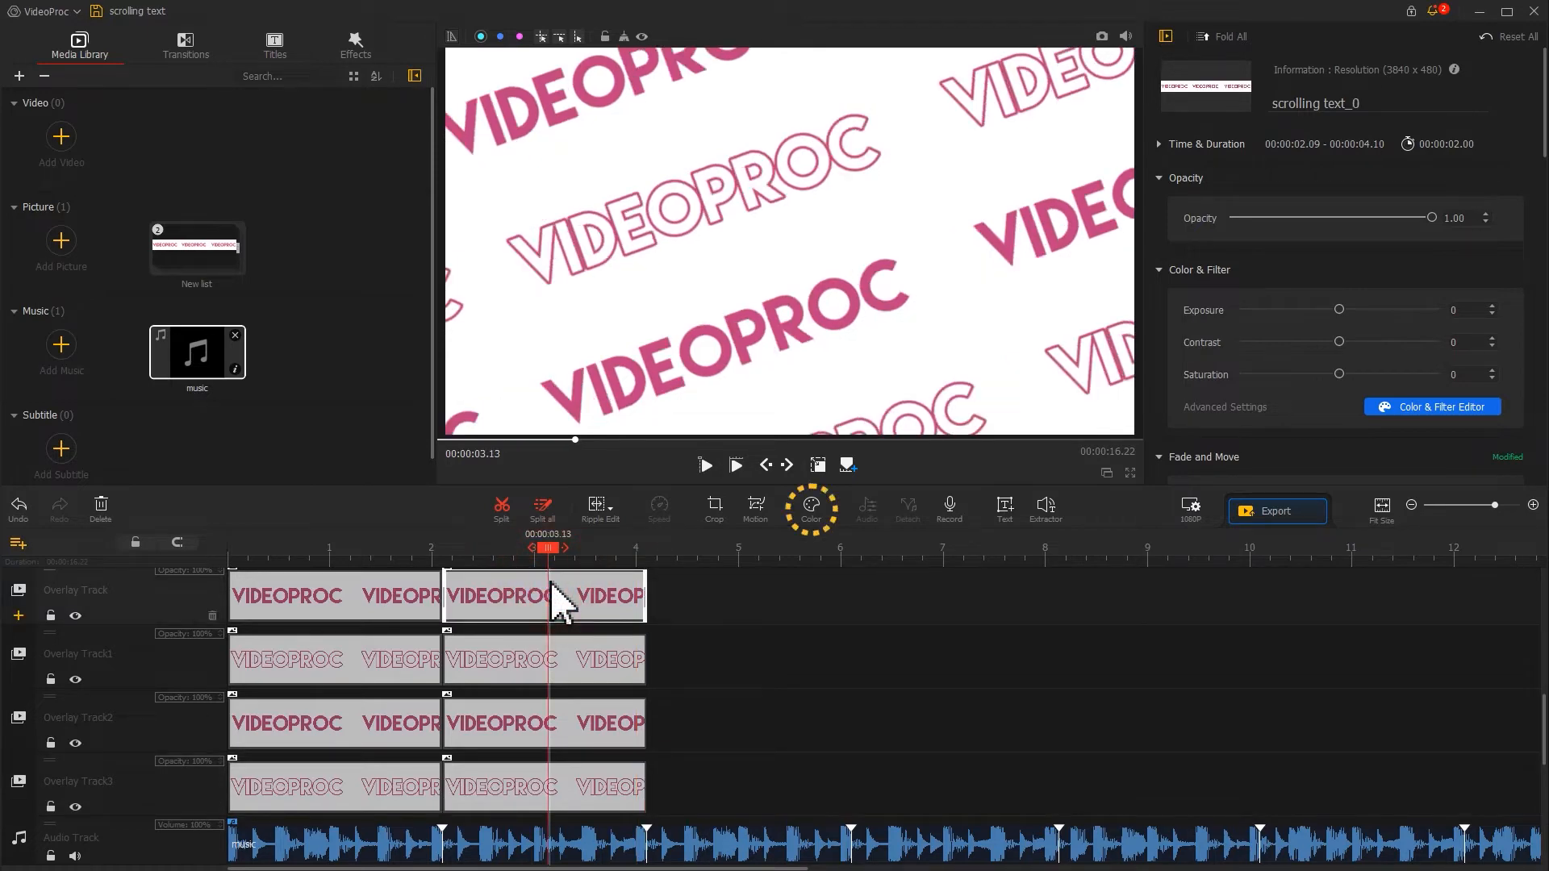
pyautogui.click(810, 508)
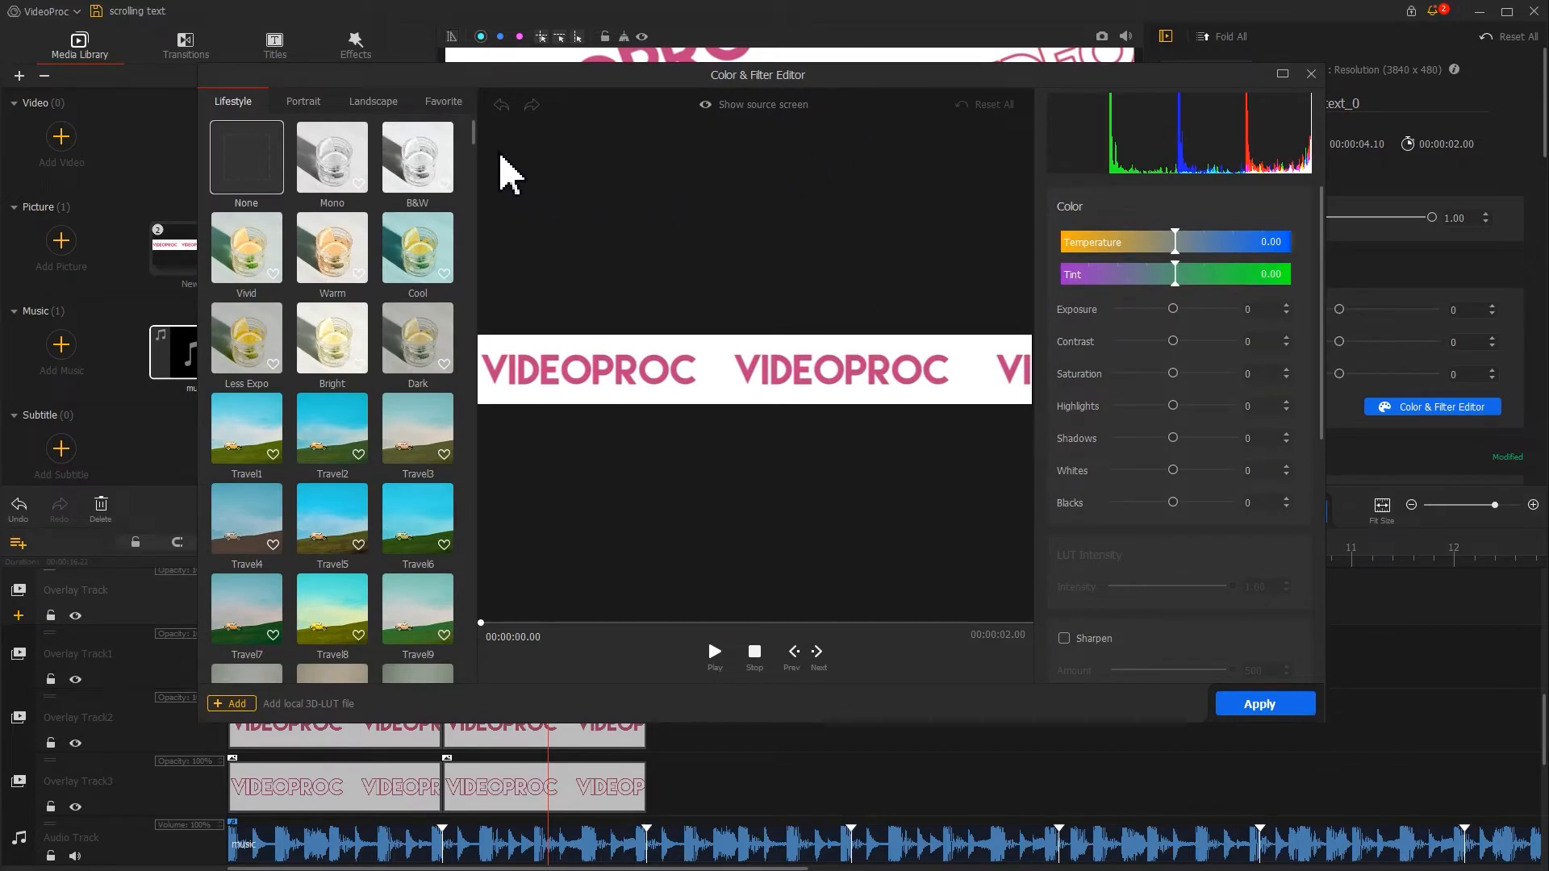
pyautogui.moveTo(473, 129); pyautogui.dragTo(449, 100)
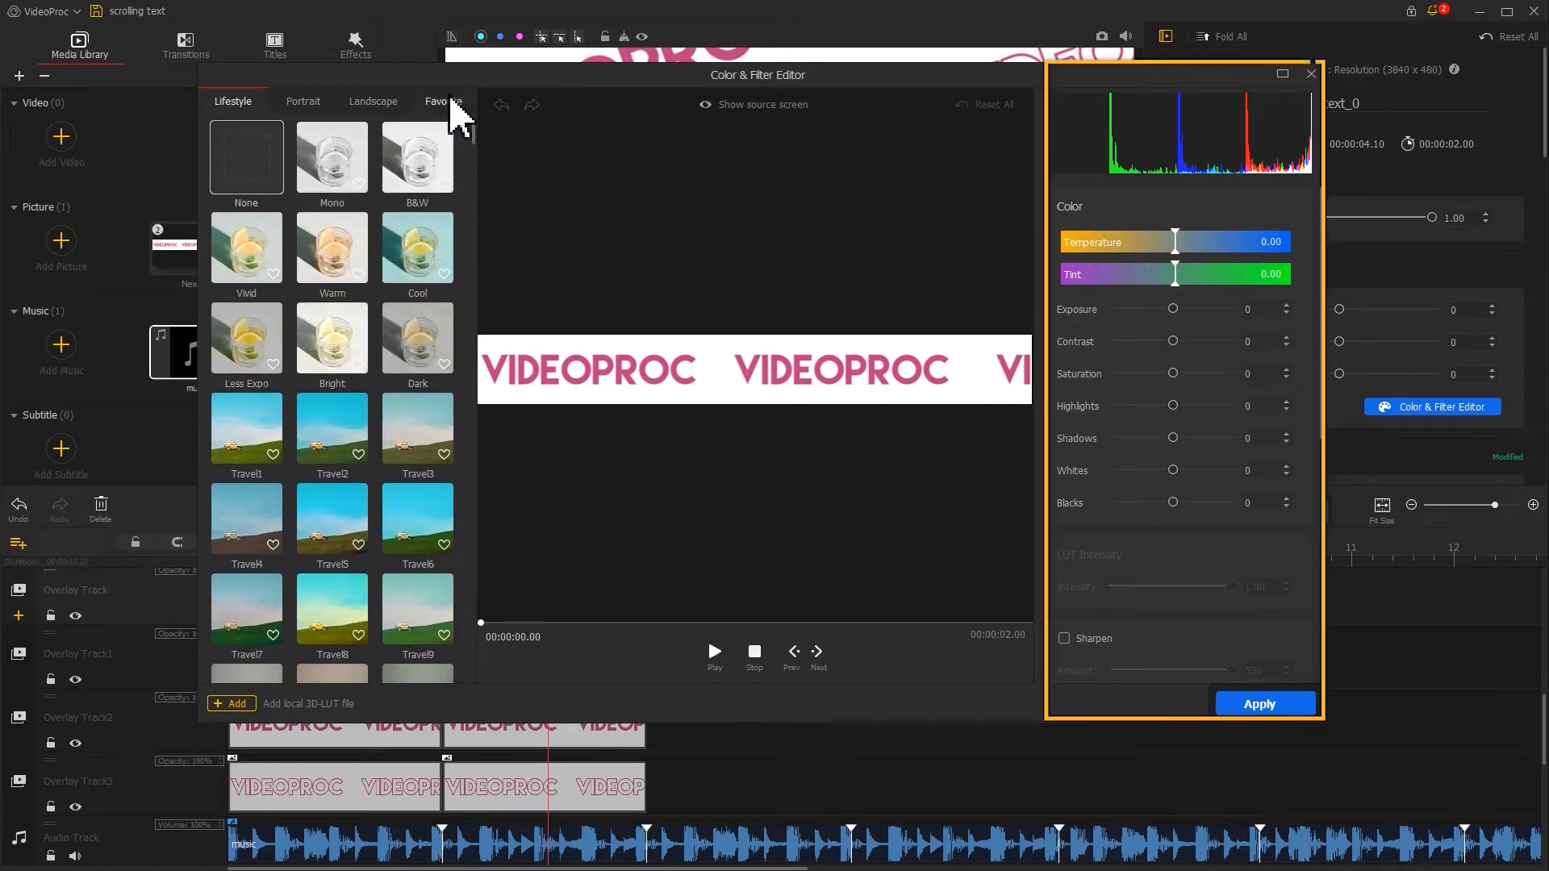
pyautogui.moveTo(1323, 241); pyautogui.dragTo(1306, 441)
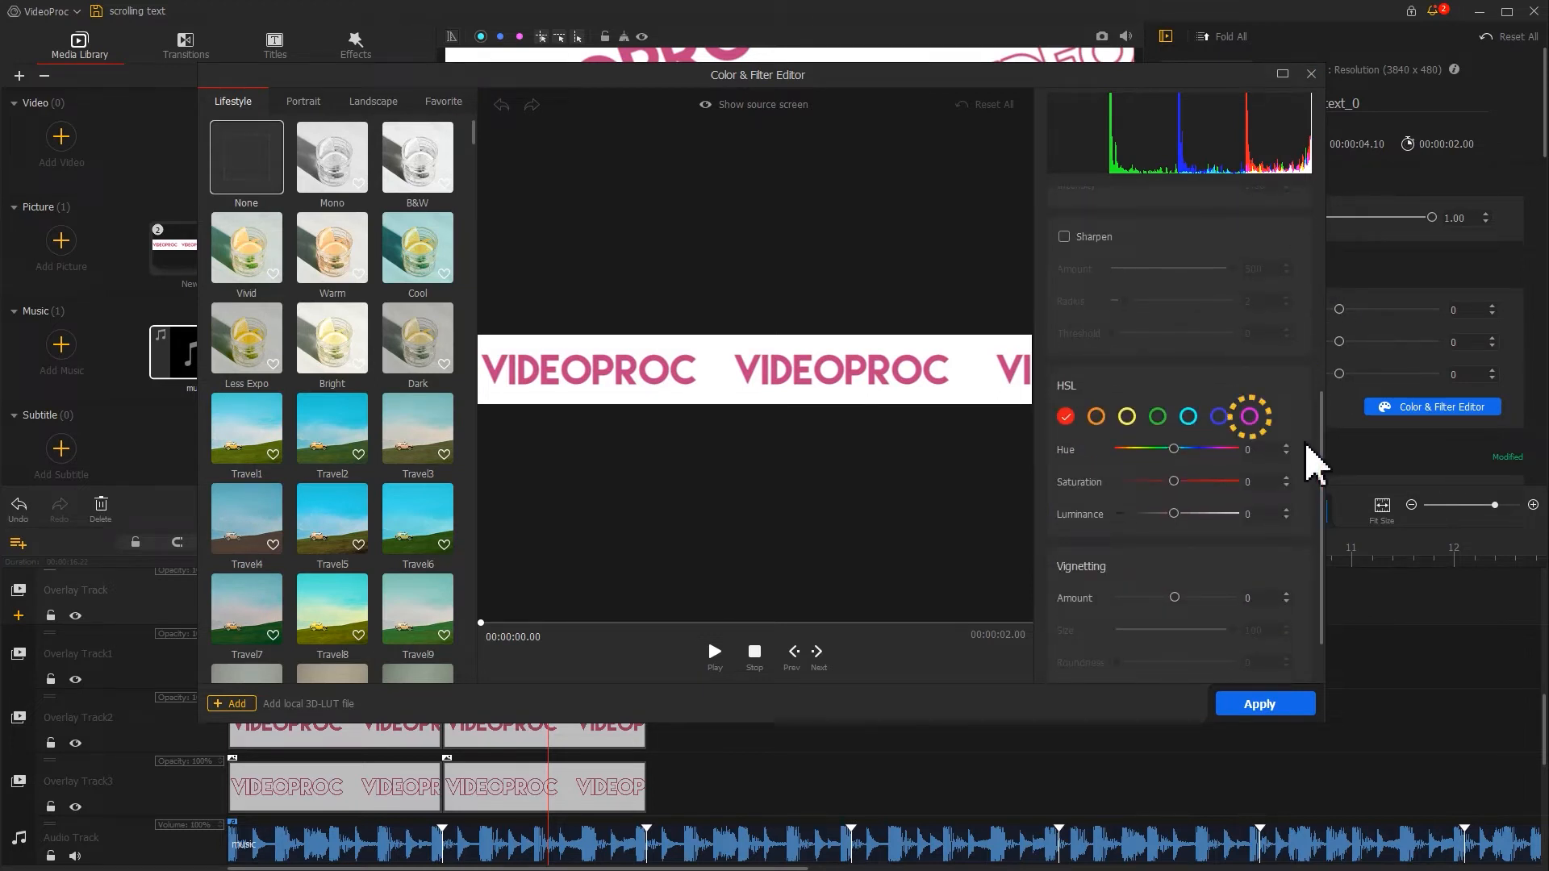
pyautogui.click(1249, 417)
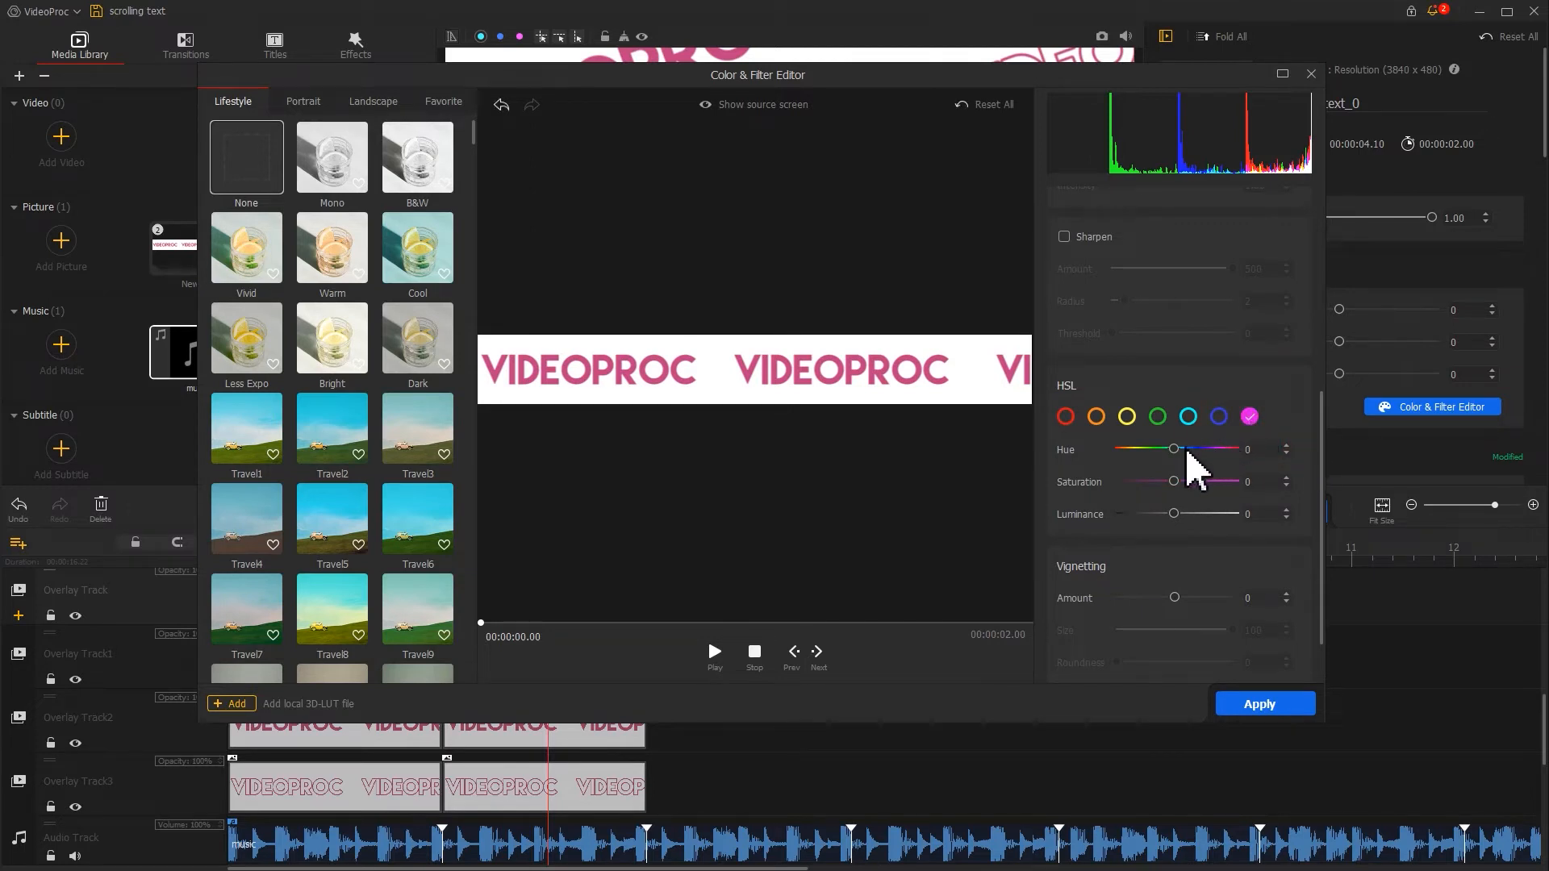
pyautogui.moveTo(1175, 454); pyautogui.dragTo(1115, 450)
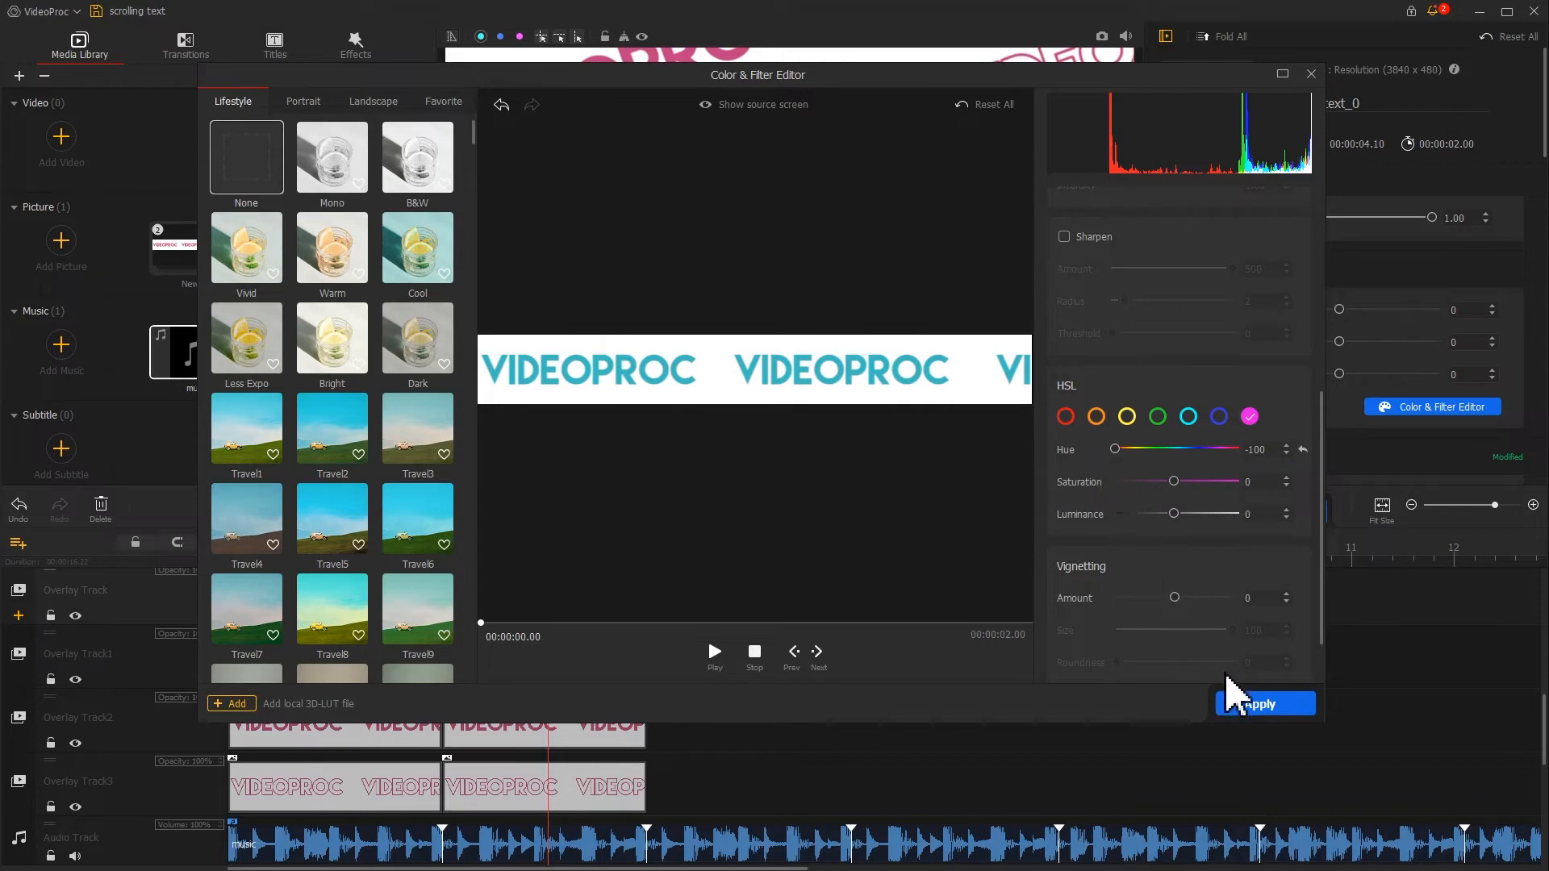
pyautogui.click(1252, 705)
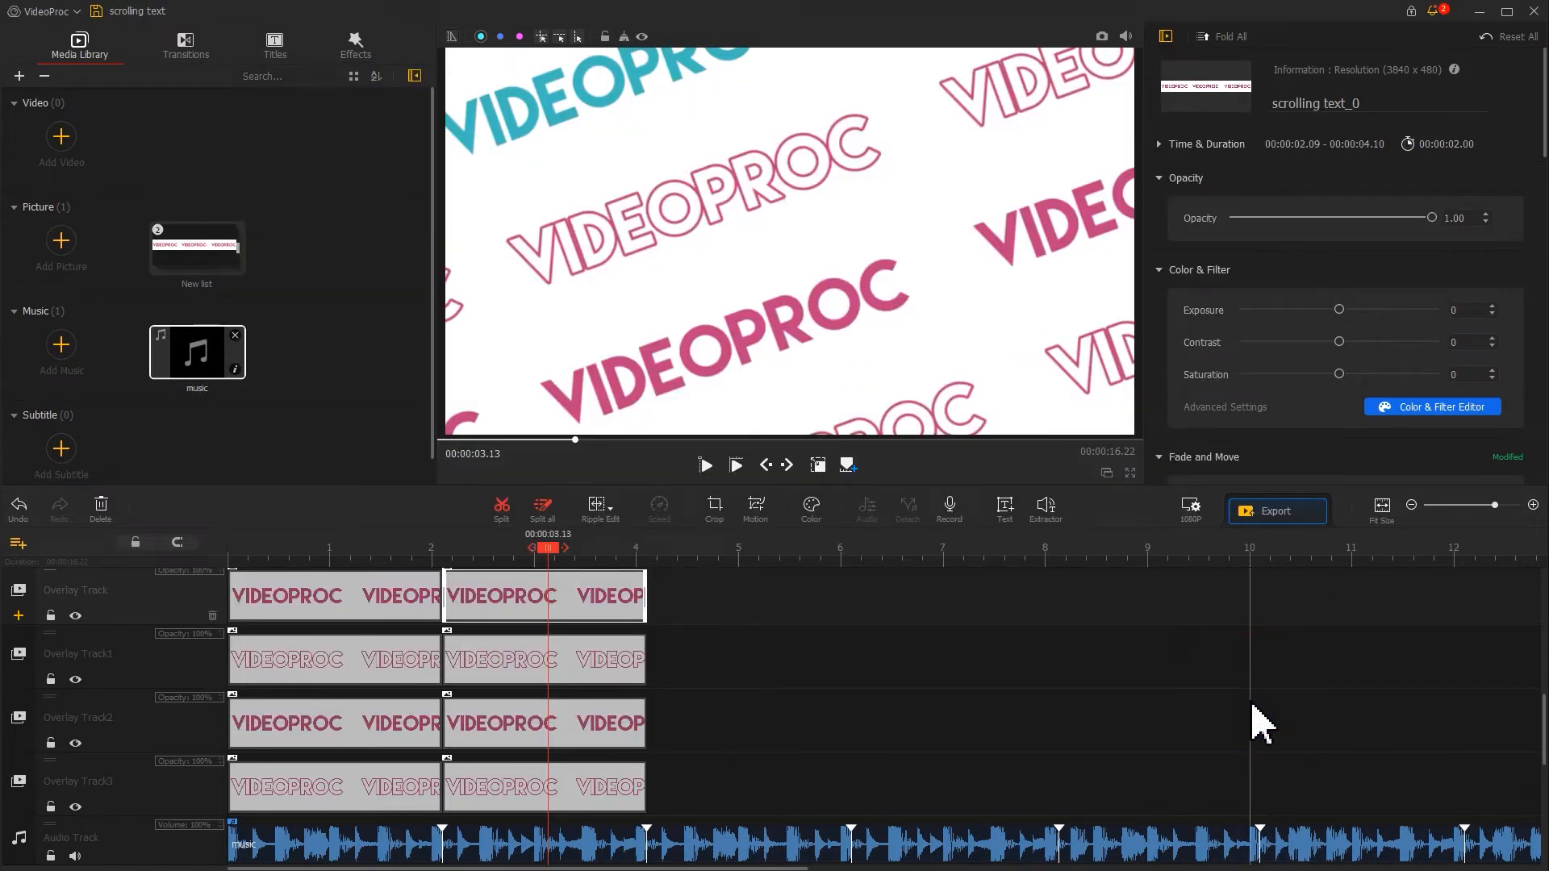
# Step: Apply a magenta HSL hue of -100 to the second outlined text clip on Overlay Track1
pyautogui.click(542, 658)
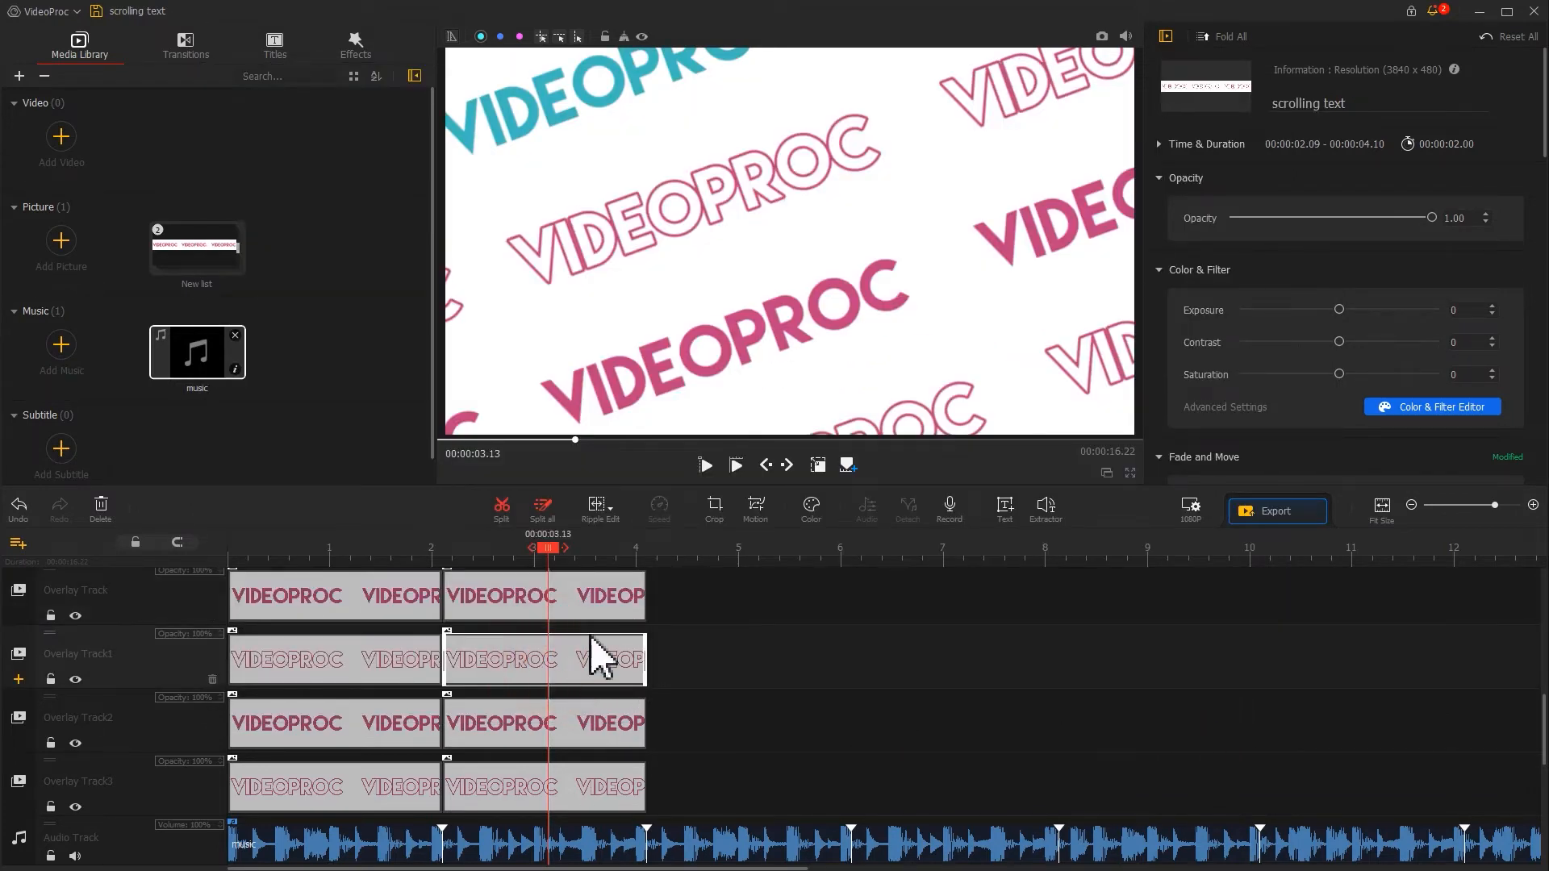
pyautogui.click(811, 508)
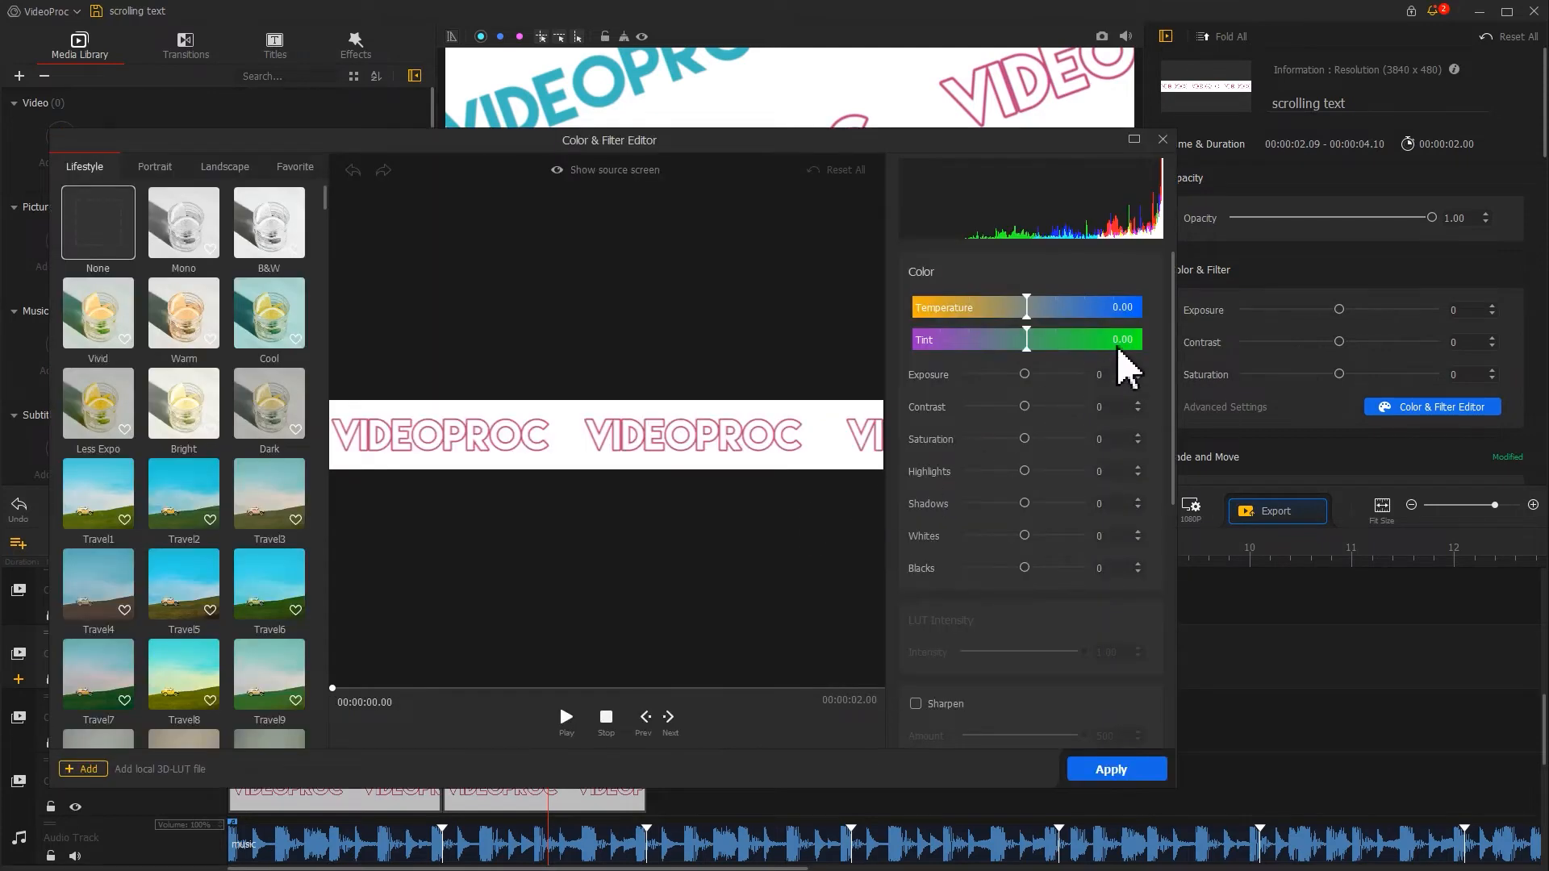
pyautogui.moveTo(1176, 328); pyautogui.dragTo(1165, 543)
pyautogui.click(1102, 501)
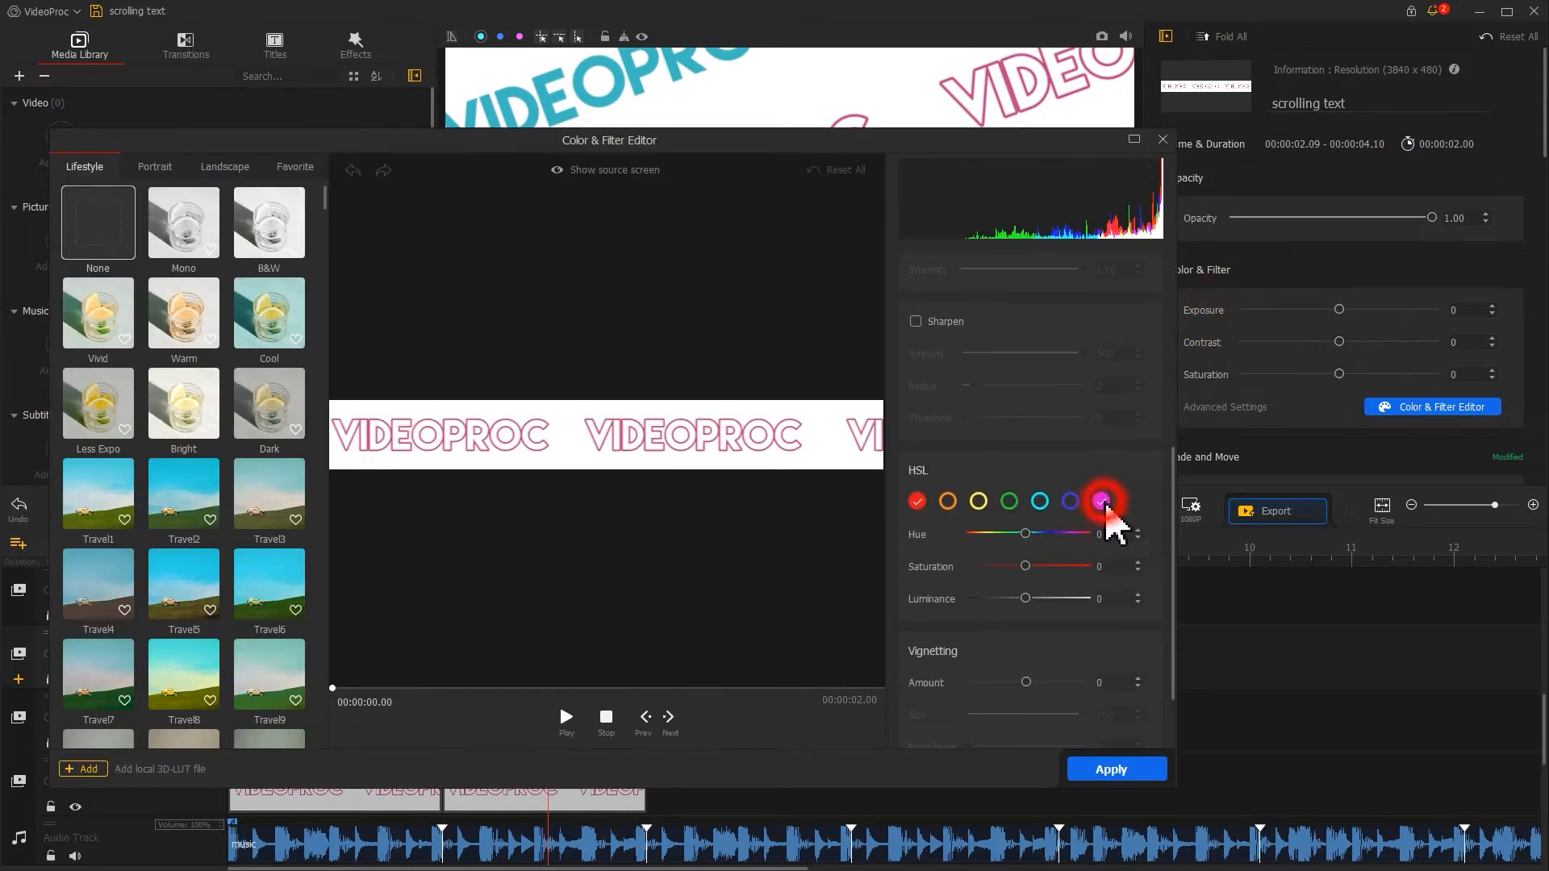
pyautogui.write('-1')
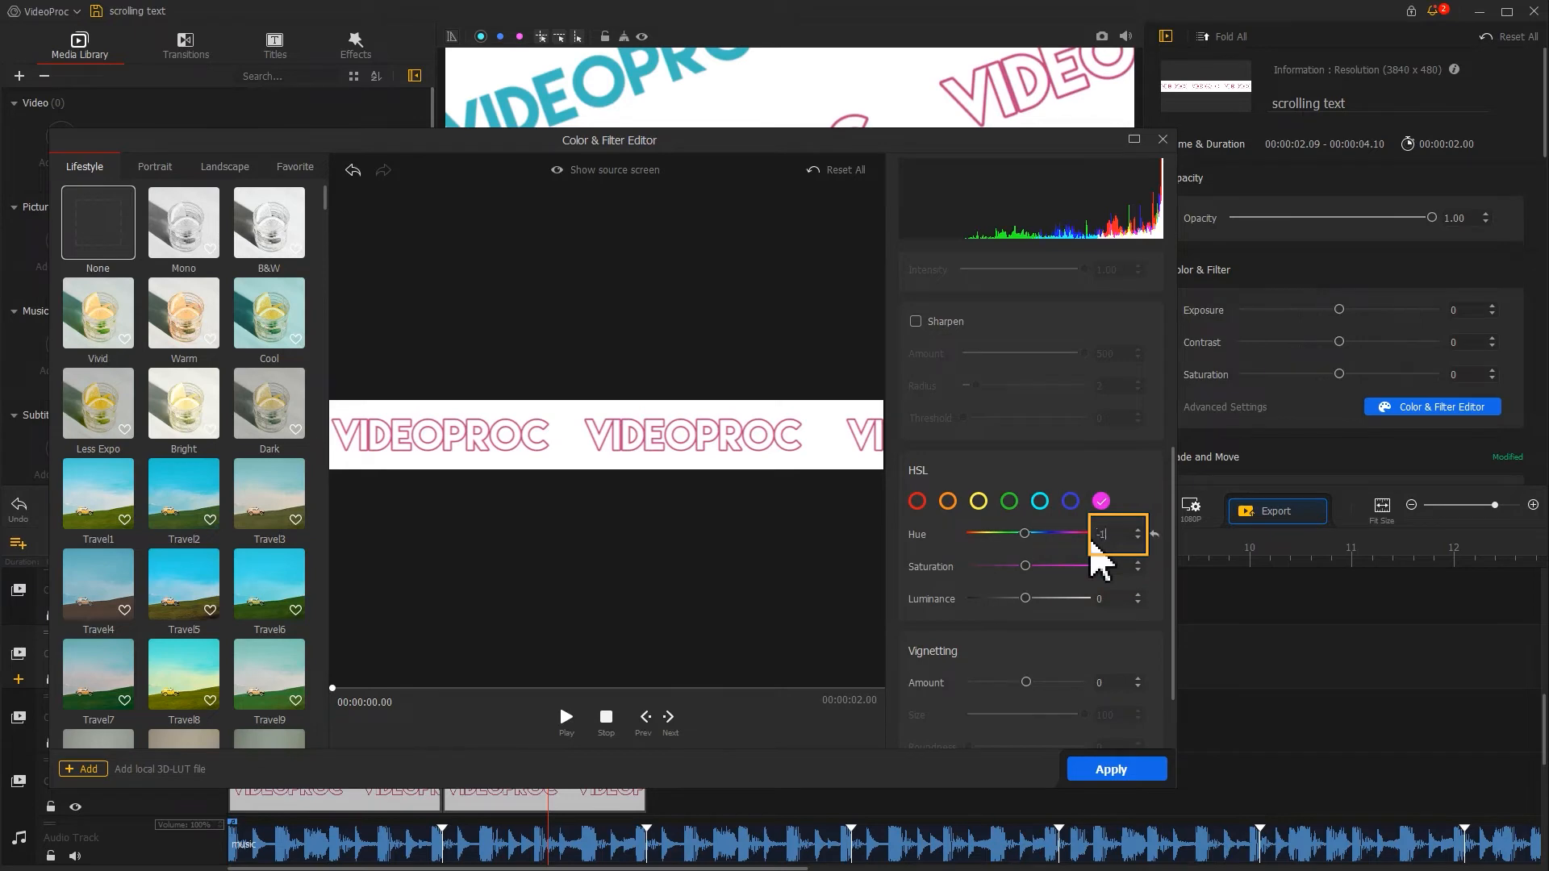
pyautogui.write('00')
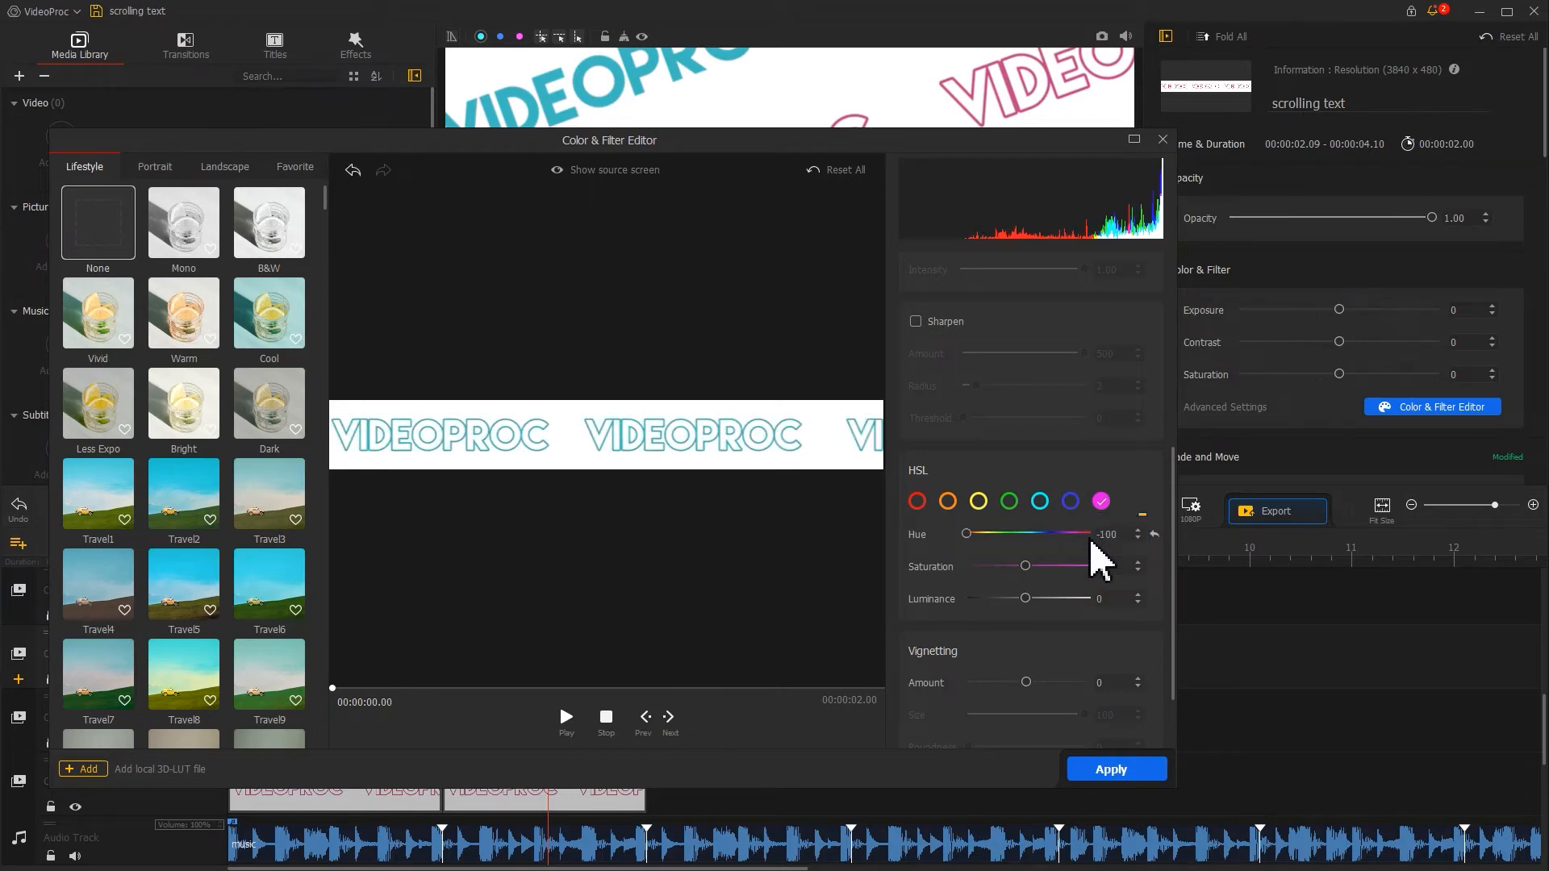
pyautogui.click(1123, 767)
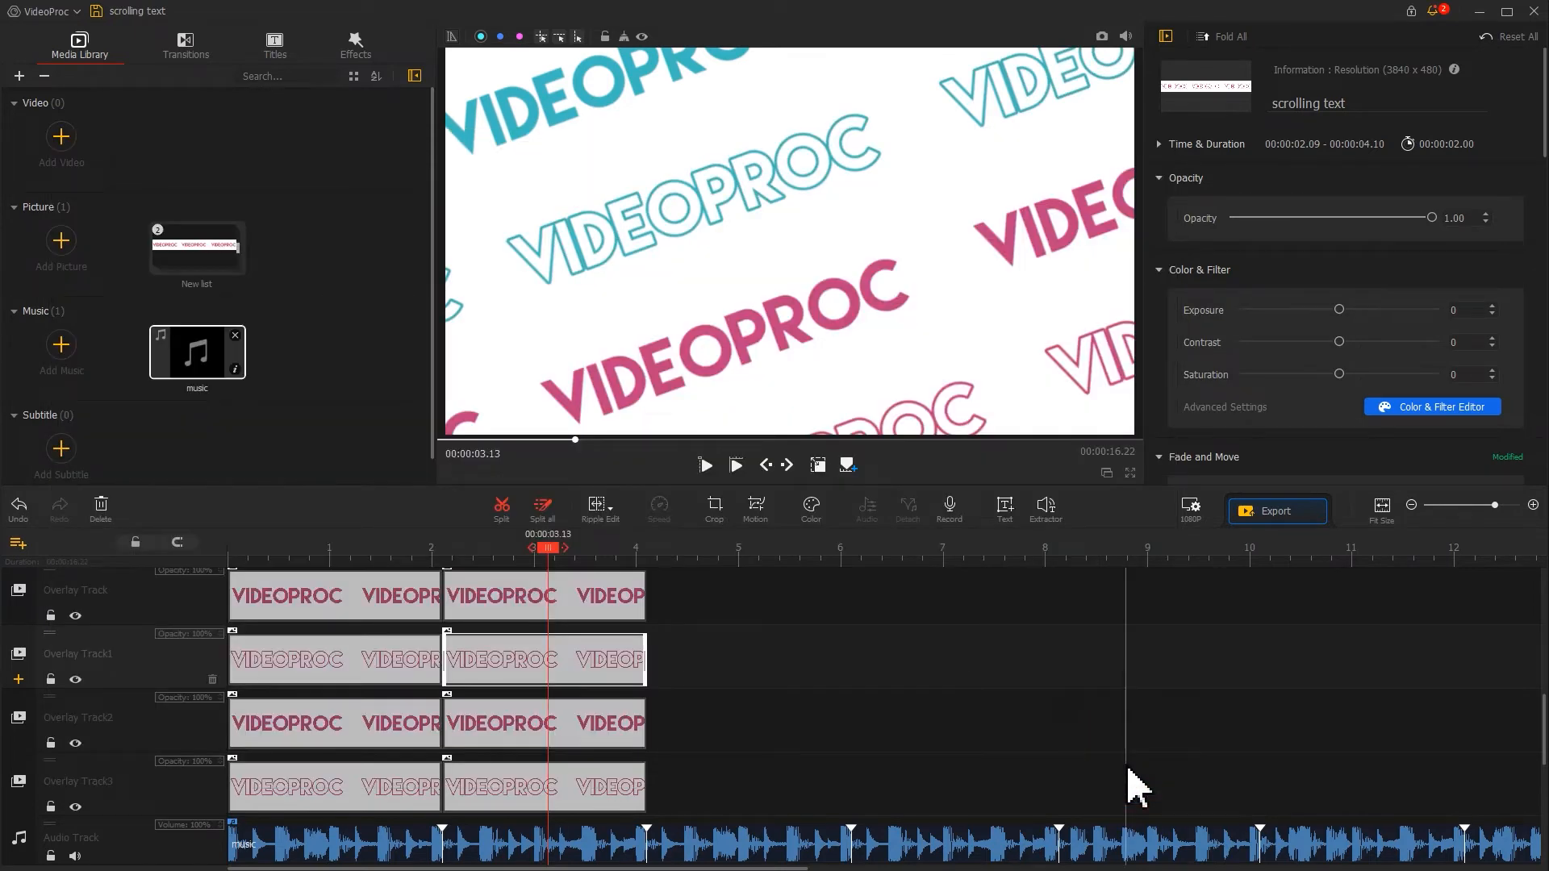
# Step: Recolor the second clip on Overlay Track2 teal through its magenta HSL hue, matching the recolored clips on the tracks above
pyautogui.click(604, 726)
pyautogui.click(809, 508)
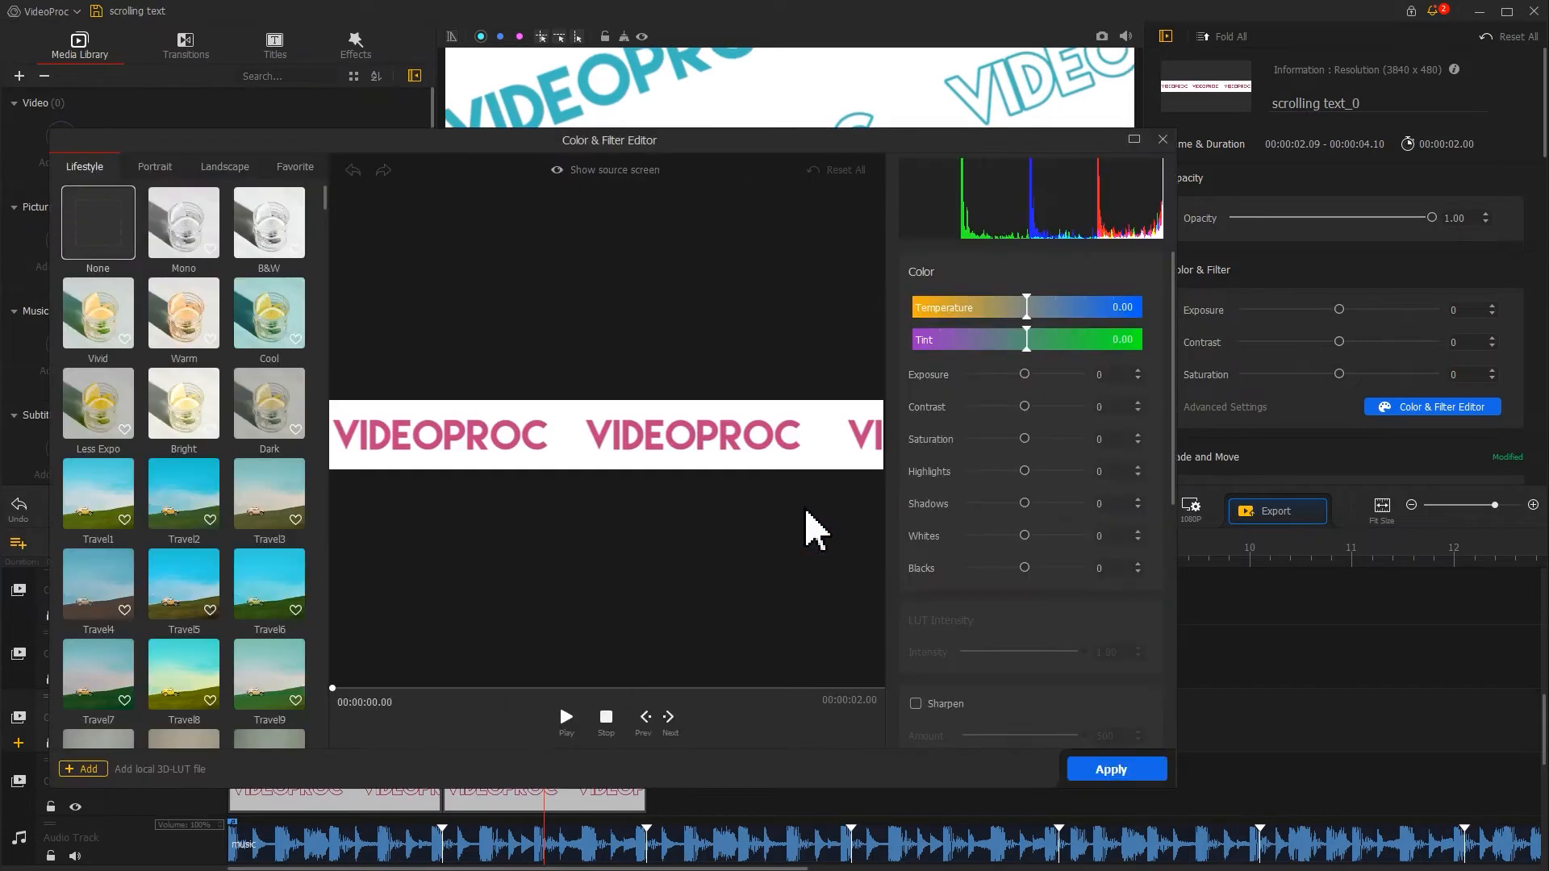
pyautogui.moveTo(1165, 386); pyautogui.dragTo(1157, 549)
pyautogui.click(1096, 538)
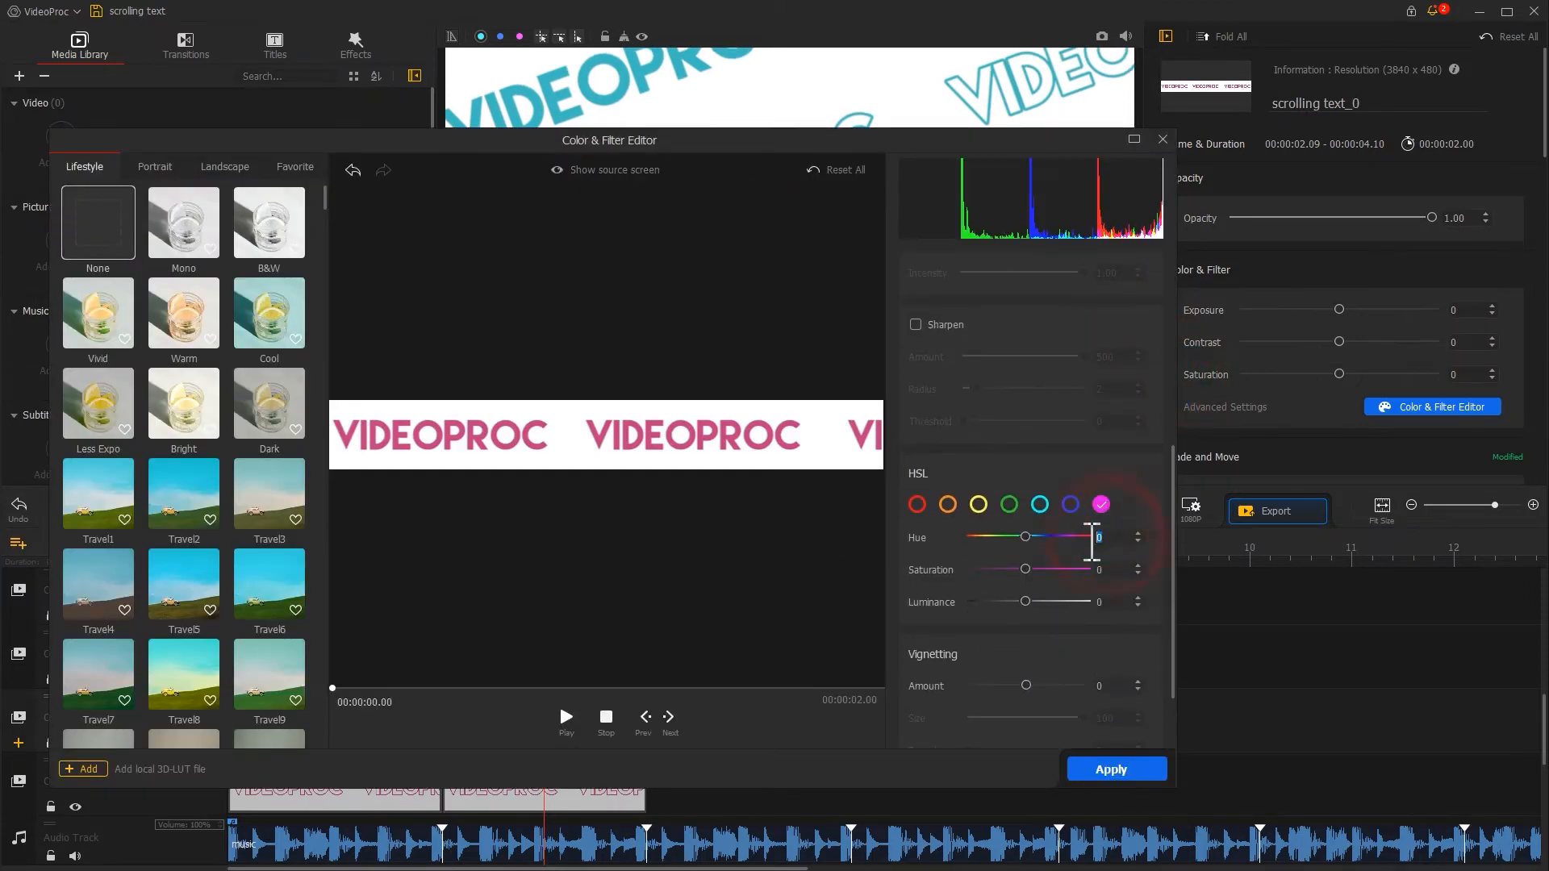
pyautogui.click(1111, 770)
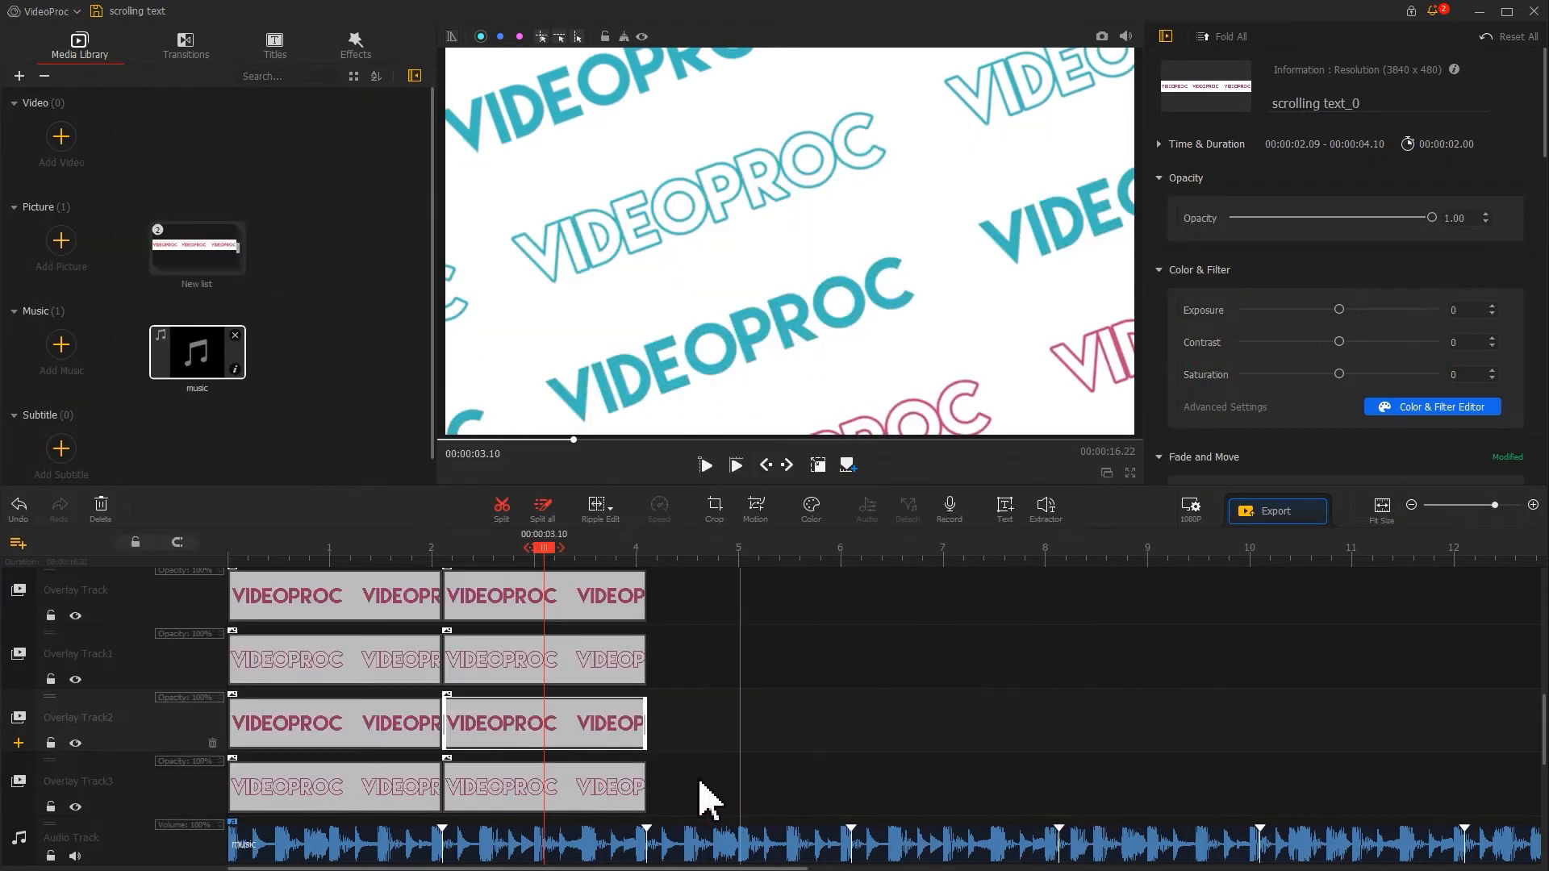
# Step: Set the magenta HSL hue of the second clip on Overlay Track3 to -100, apply it, and play the timeline from the start
pyautogui.click(548, 795)
pyautogui.click(811, 510)
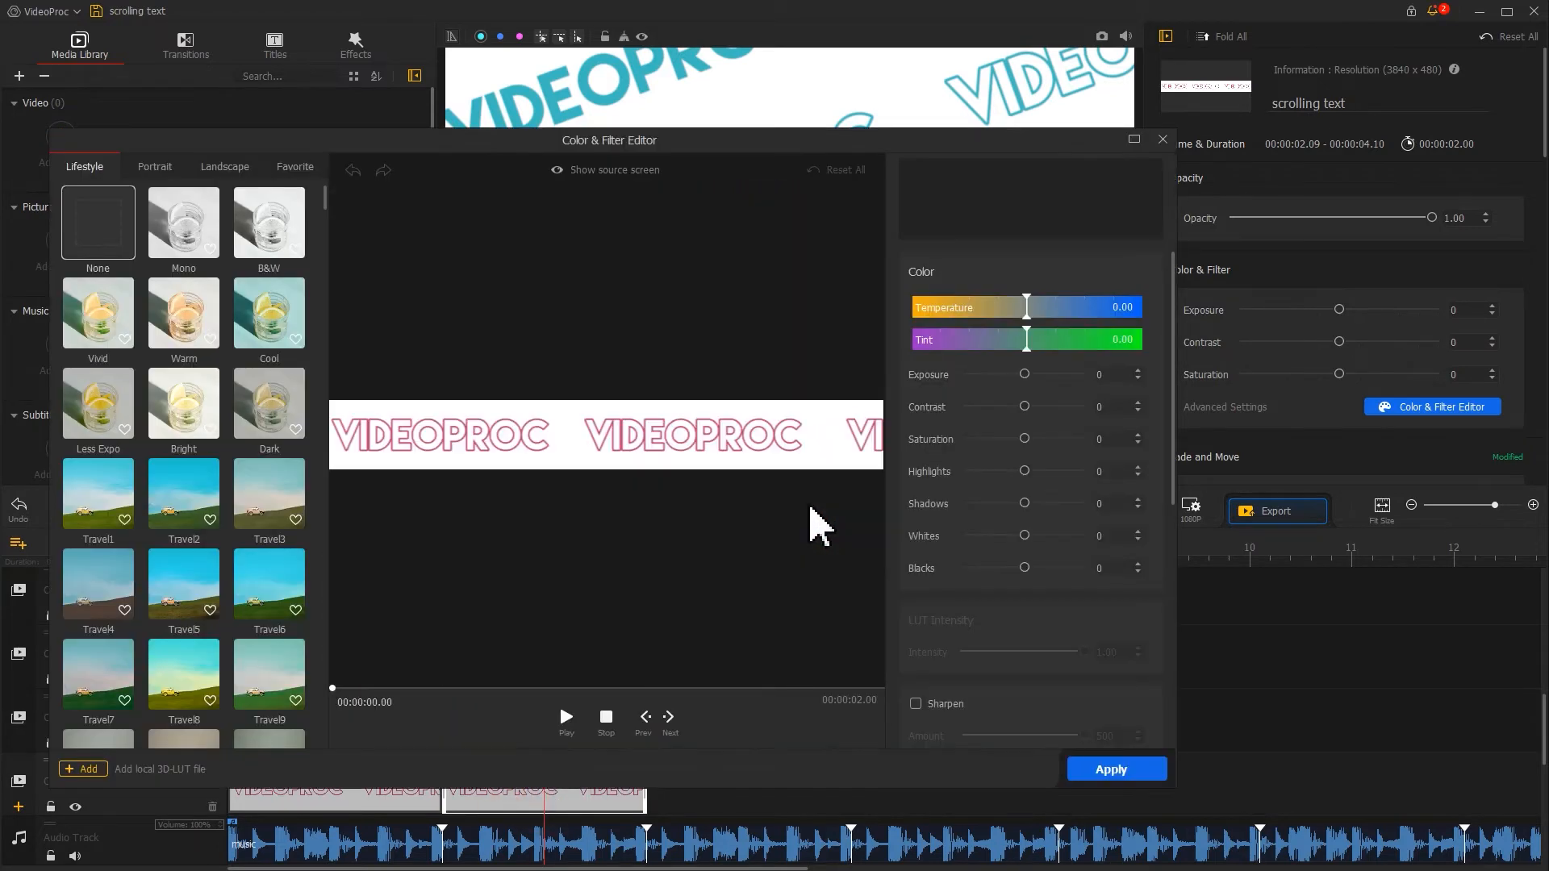
pyautogui.scroll(-5, 1154, 419)
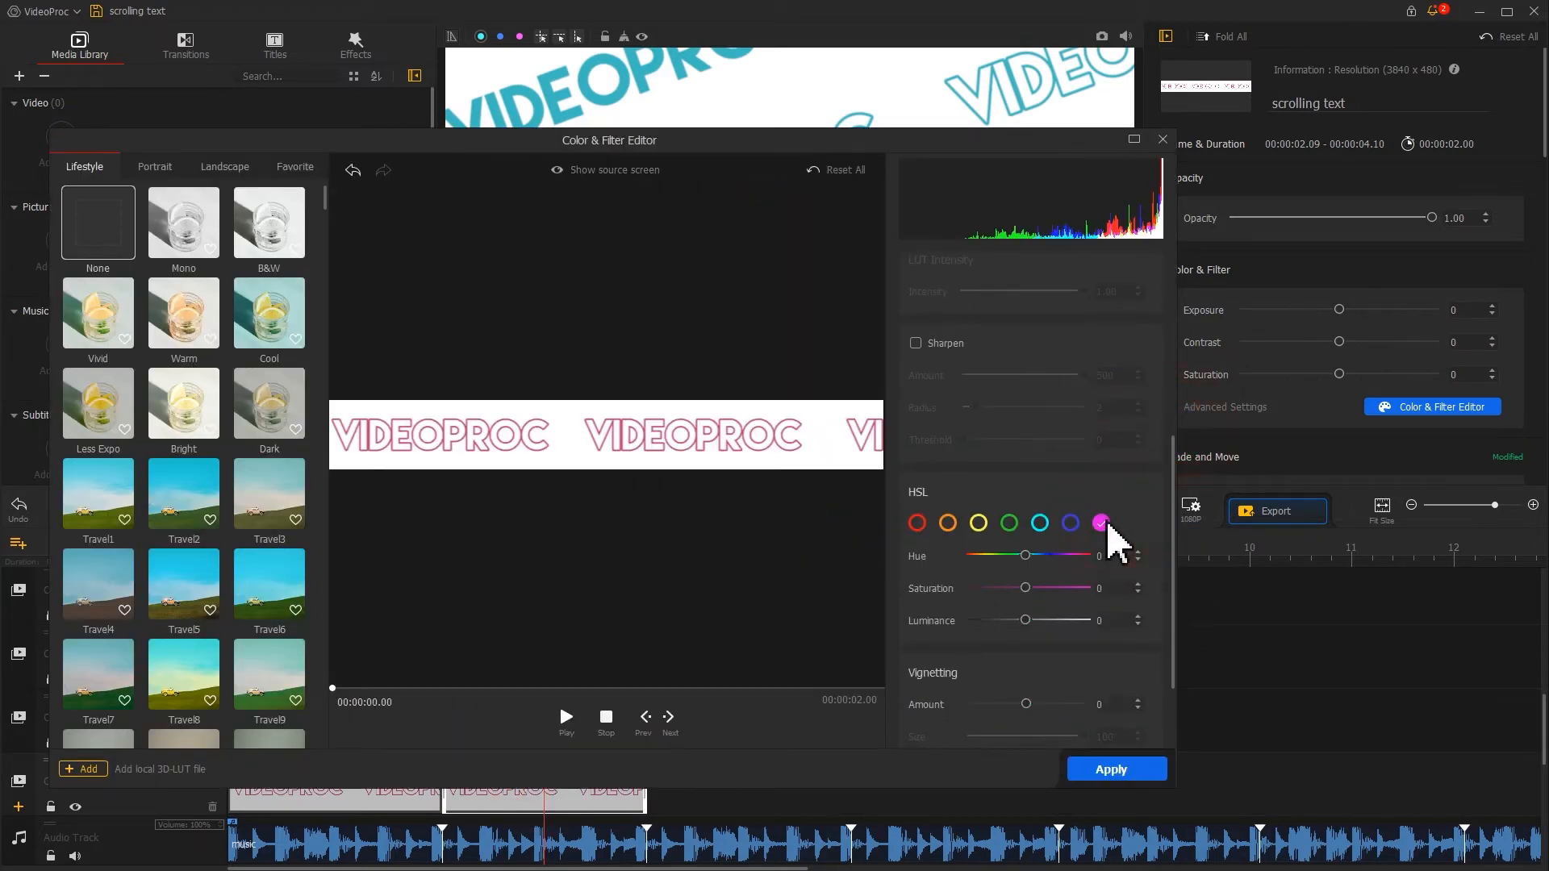
pyautogui.write('00')
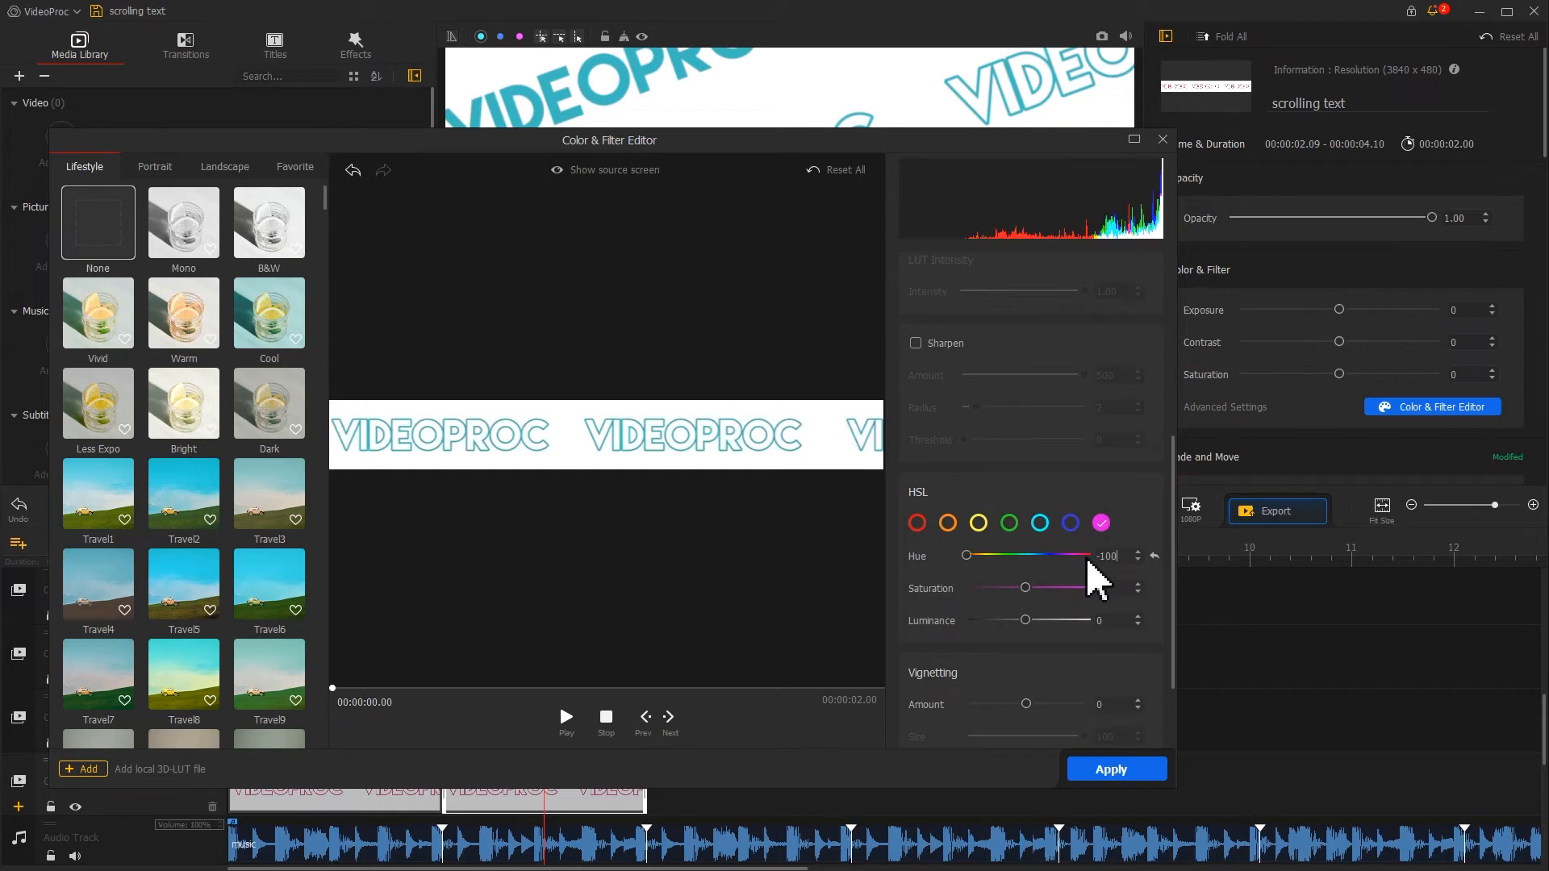
pyautogui.click(1109, 770)
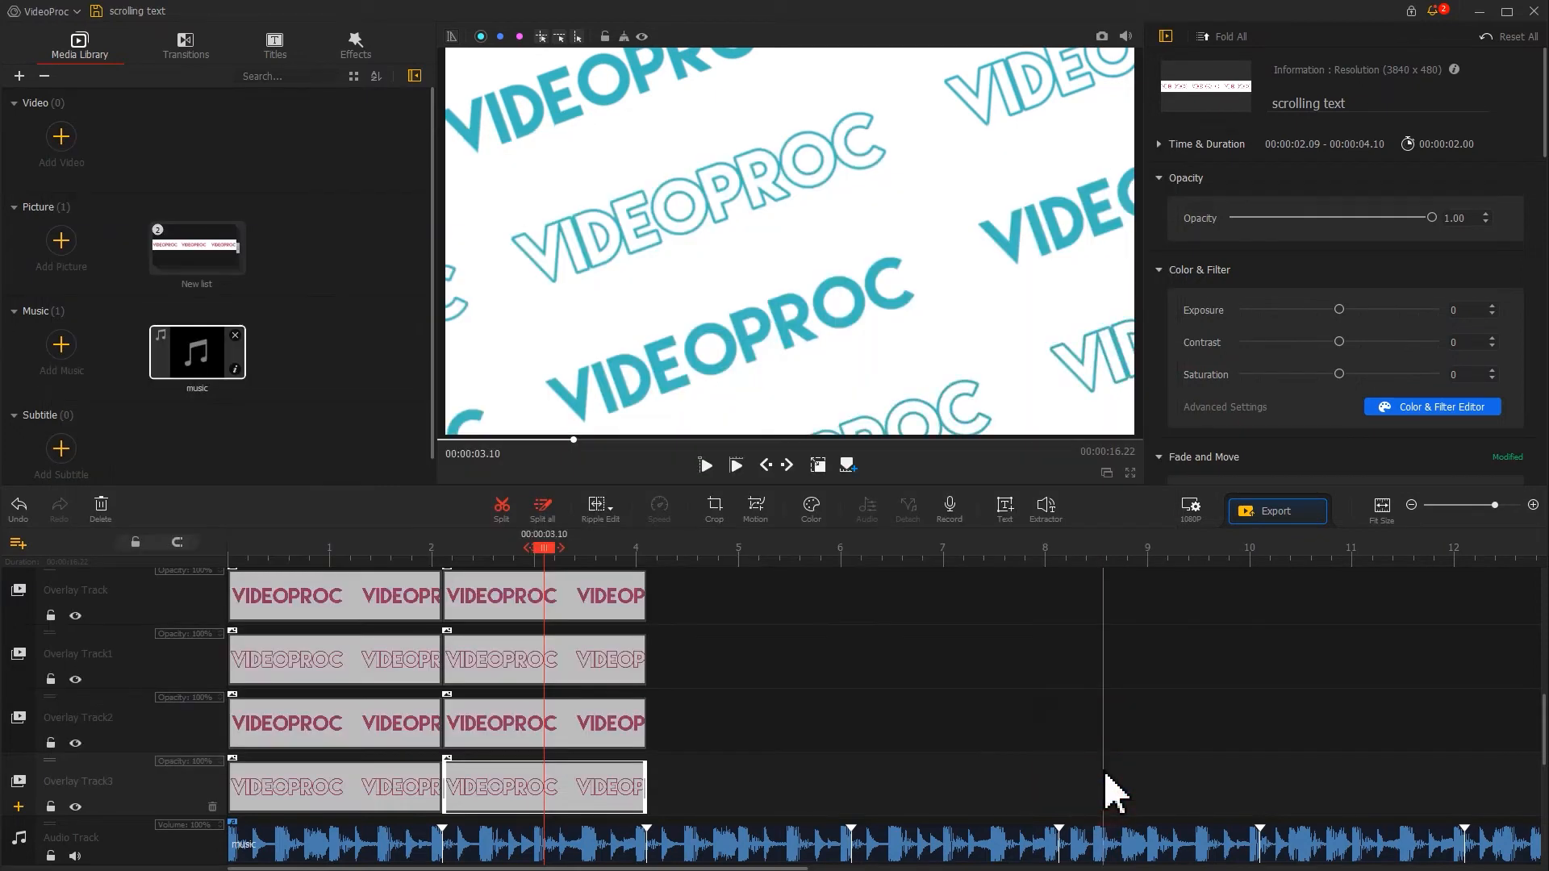
pyautogui.moveTo(541, 550); pyautogui.dragTo(221, 564)
pyautogui.press('space')
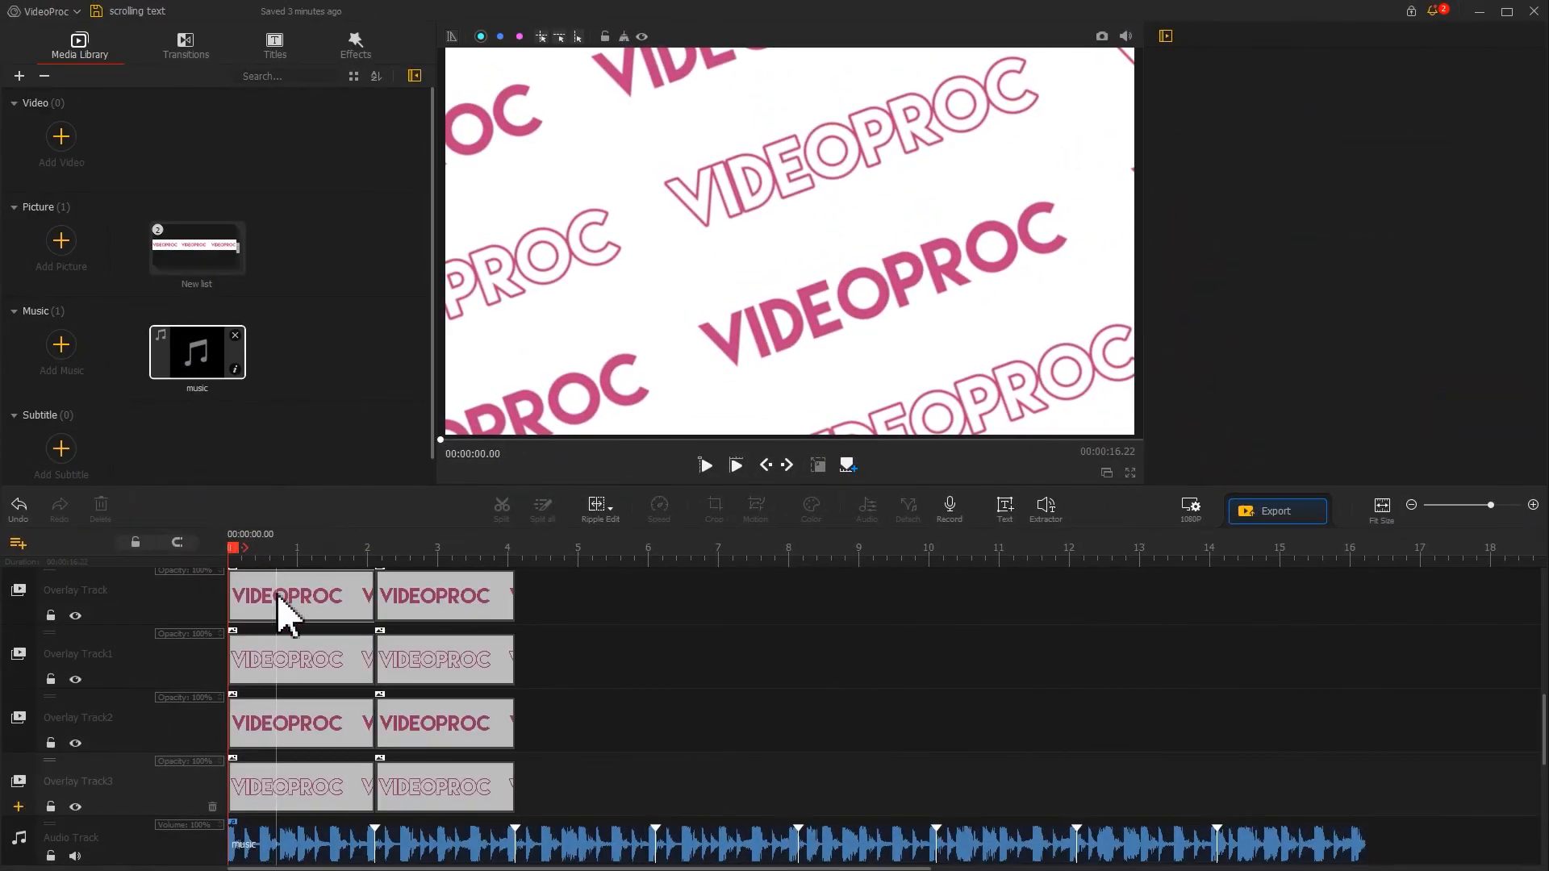
# Step: Copy the first text clip on each of the four overlay tracks and paste them at the second music marker, 00:00:04.10
pyautogui.click(282, 617)
pyautogui.keyDown('ctrl'); pyautogui.click(294, 661); pyautogui.keyUp('ctrl')
pyautogui.keyDown('ctrl'); pyautogui.click(290, 735); pyautogui.keyUp('ctrl')
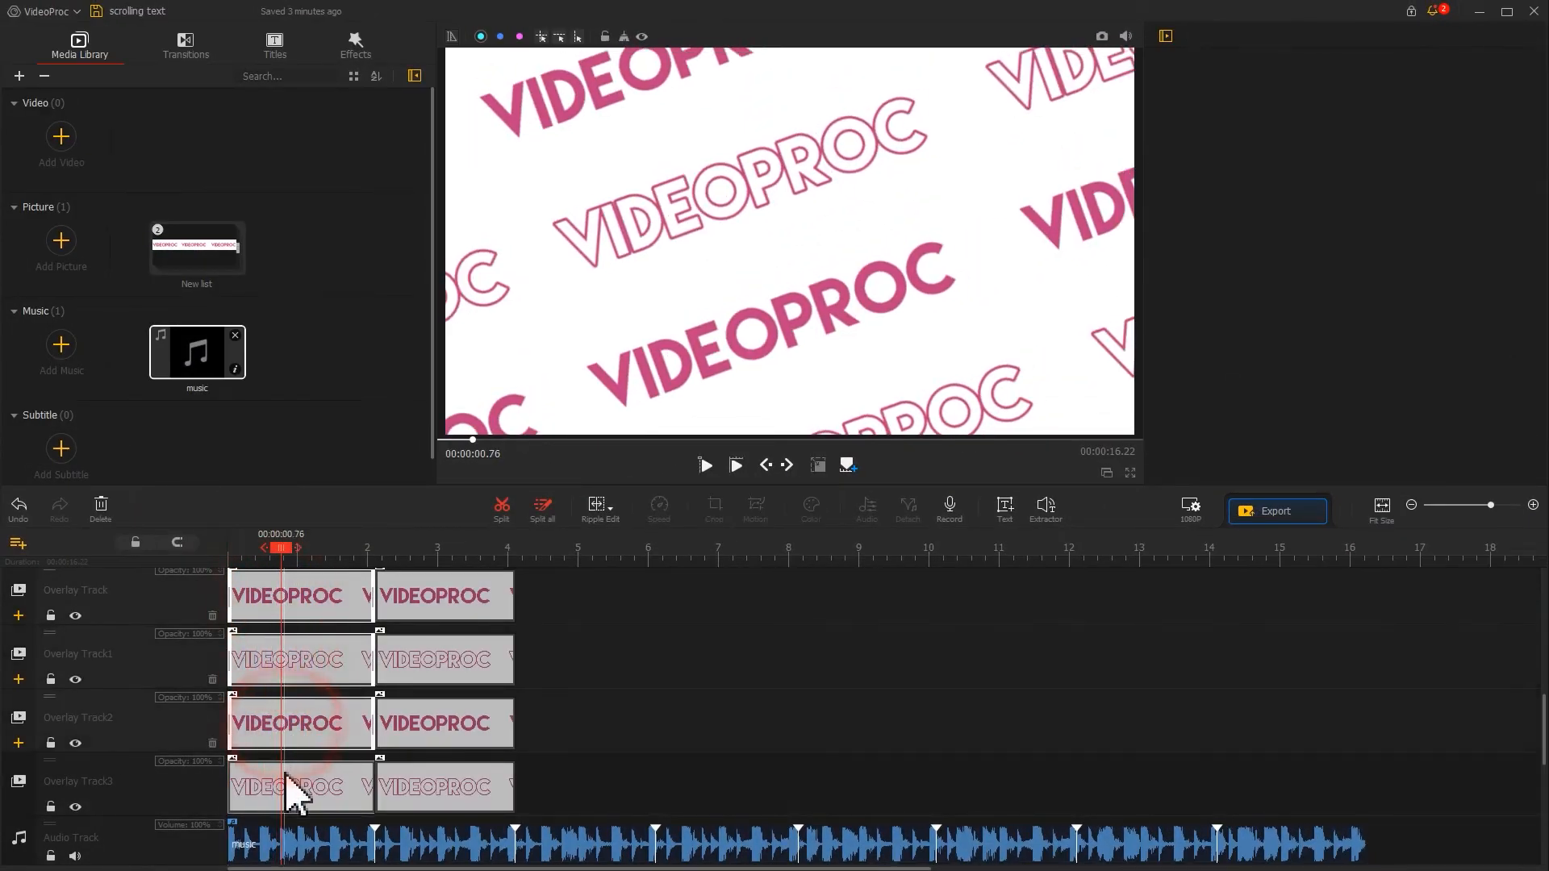
pyautogui.keyDown('ctrl'); pyautogui.click(292, 792); pyautogui.keyUp('ctrl')
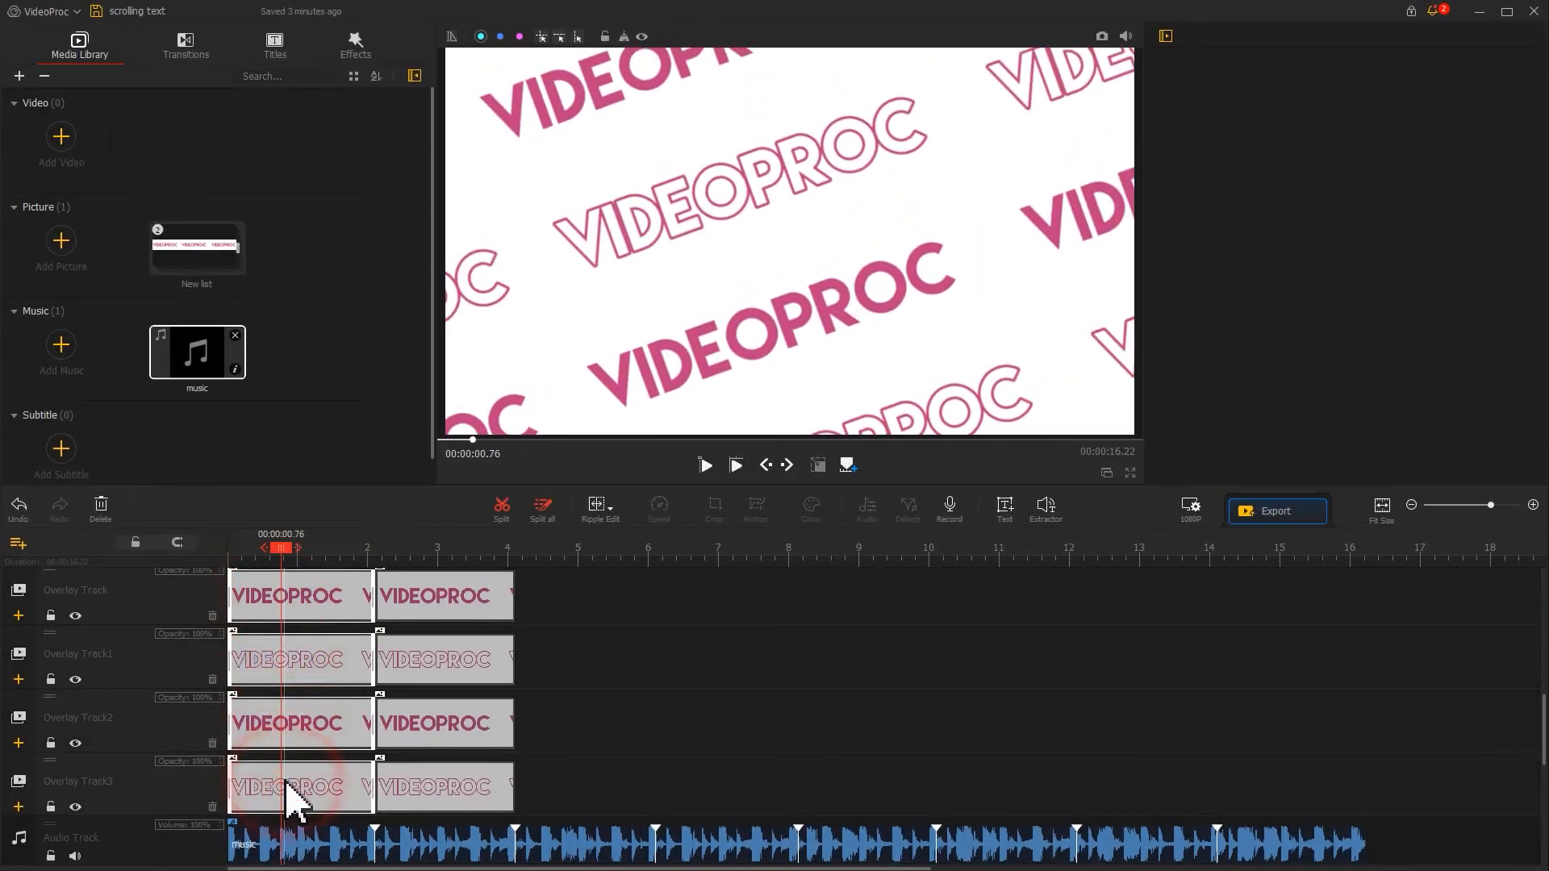
pyautogui.click(515, 550)
pyautogui.hotkey('ctrl', 'v')
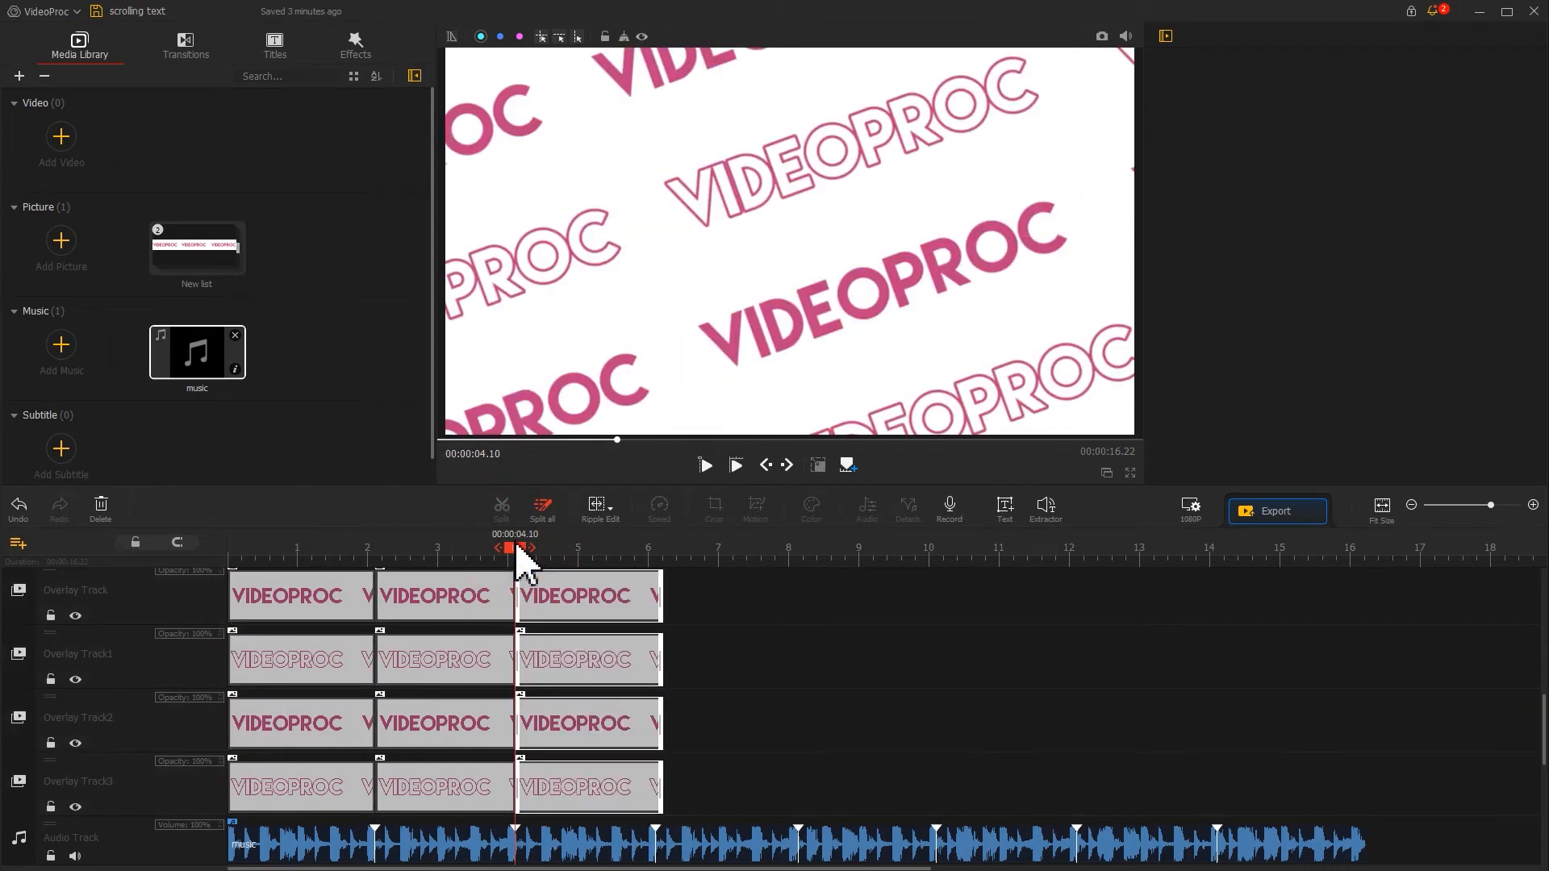
# Step: Set the magenta HSL hue of the third clip on Overlay Track to -38 and apply the purple color
pyautogui.click(572, 545)
pyautogui.click(573, 585)
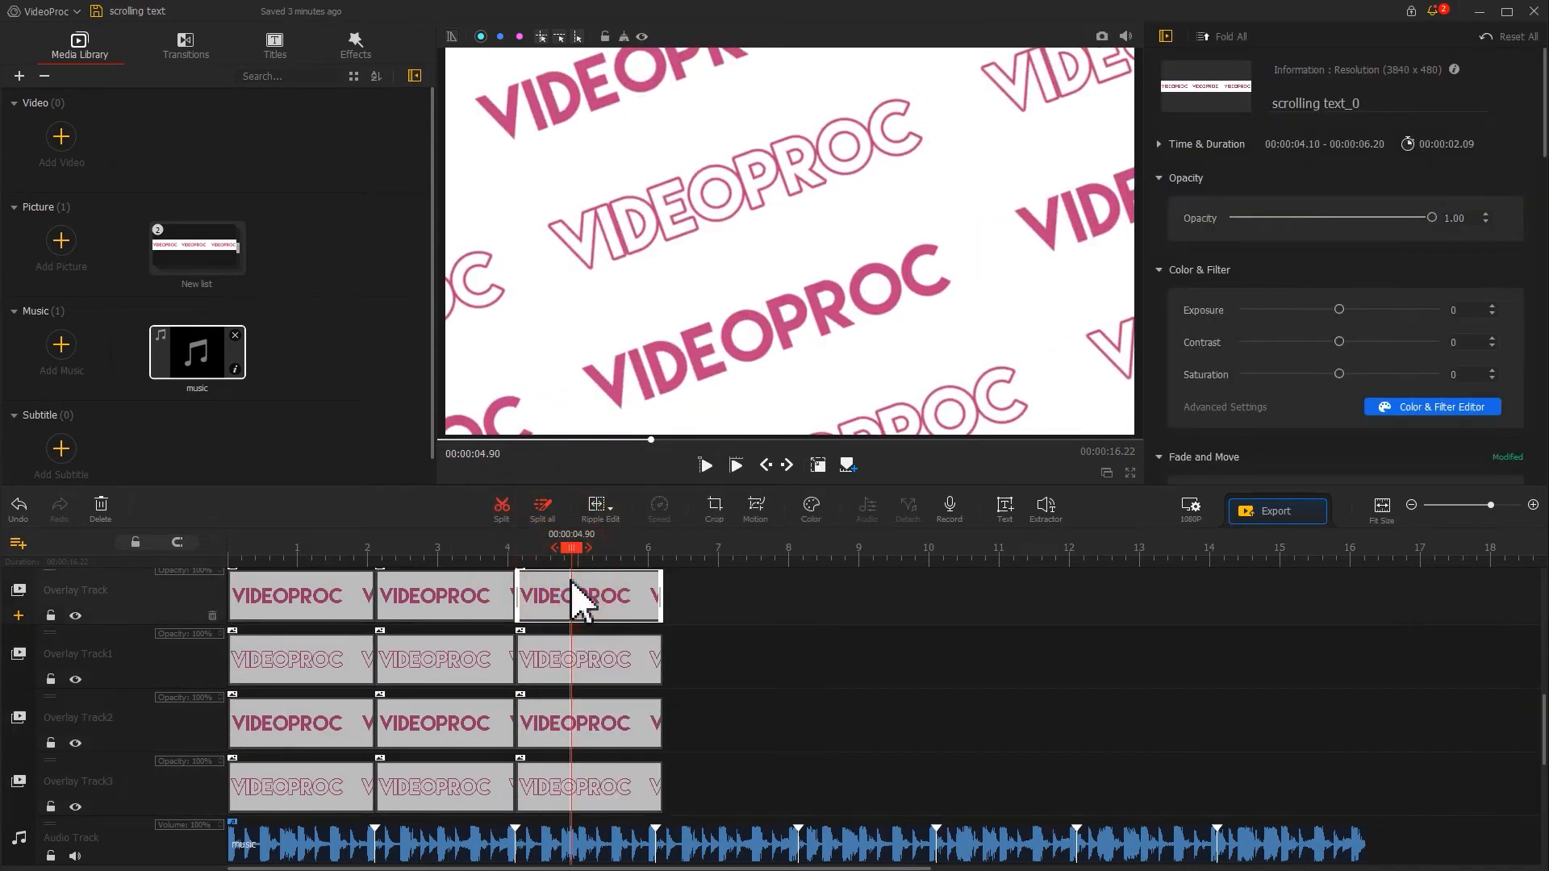
pyautogui.click(811, 506)
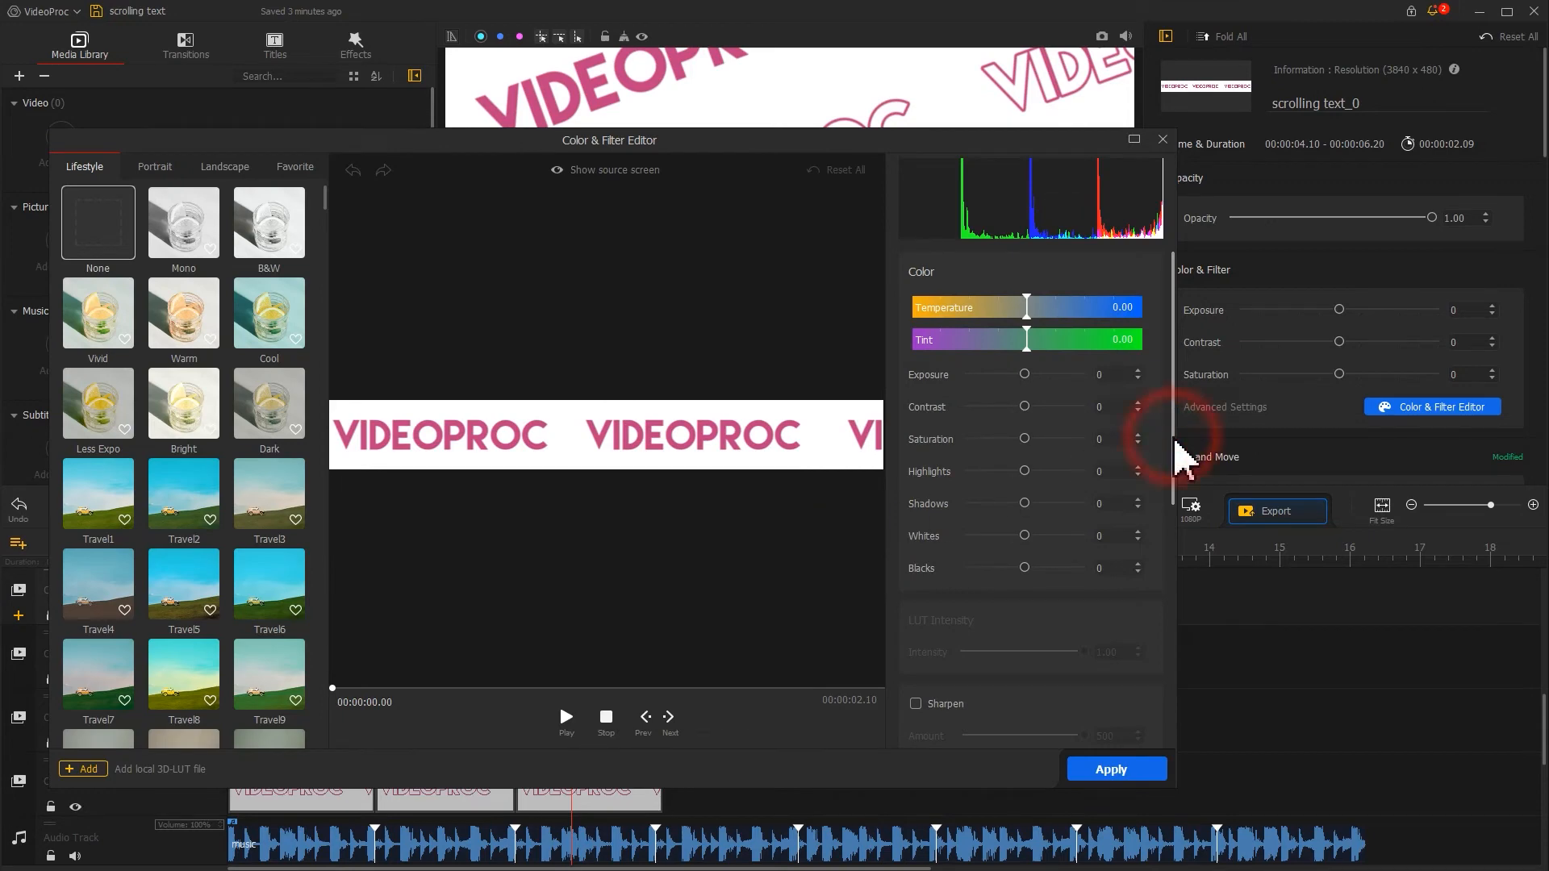
pyautogui.moveTo(1174, 441); pyautogui.dragTo(1134, 685)
pyautogui.click(1101, 406)
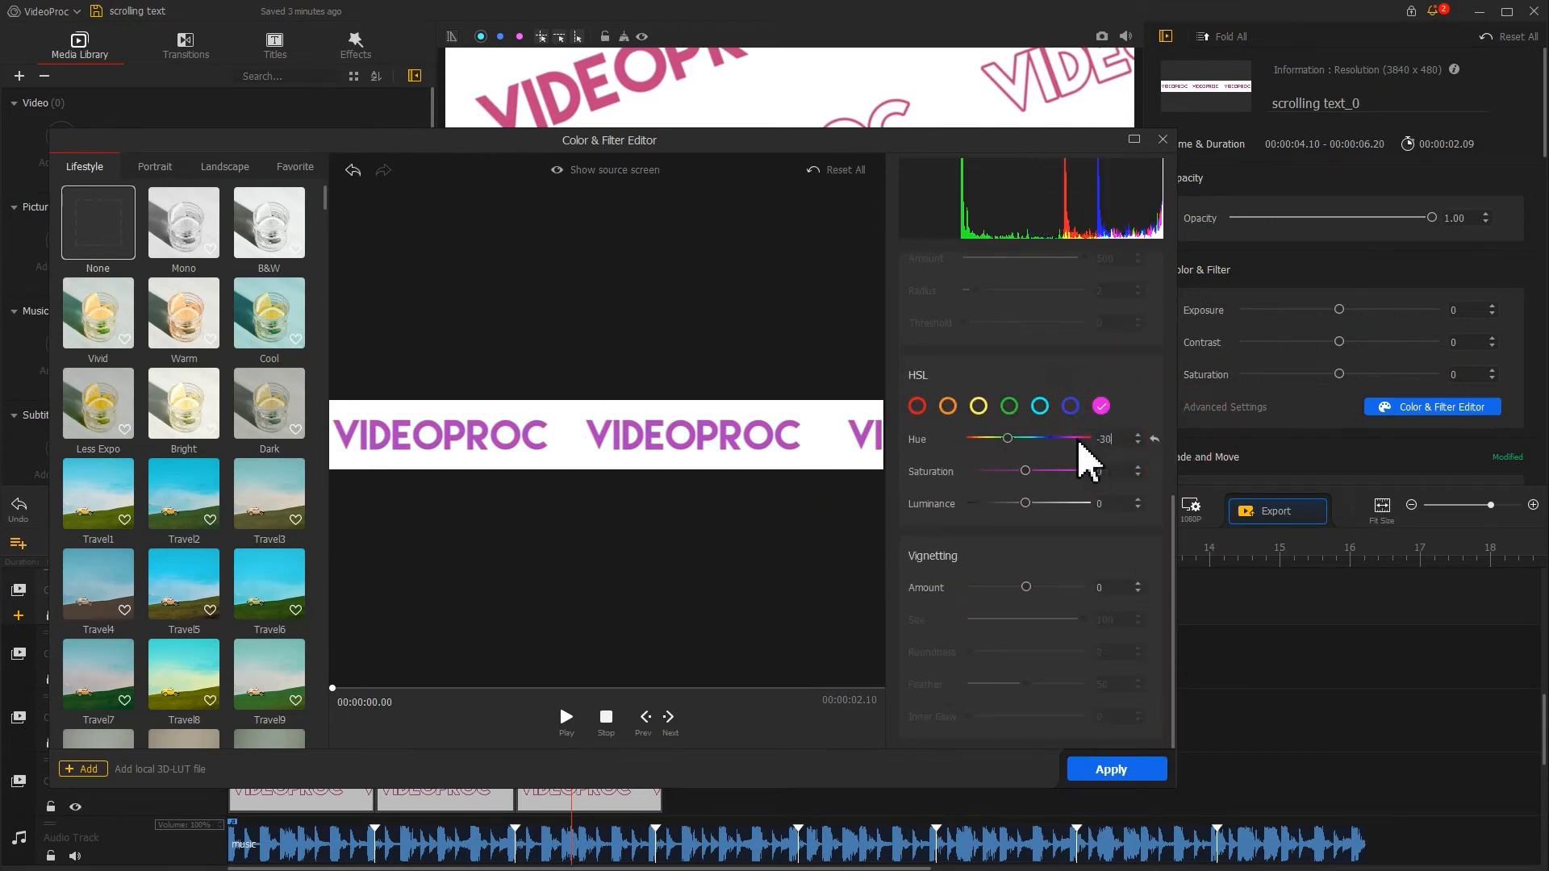
pyautogui.click(1113, 769)
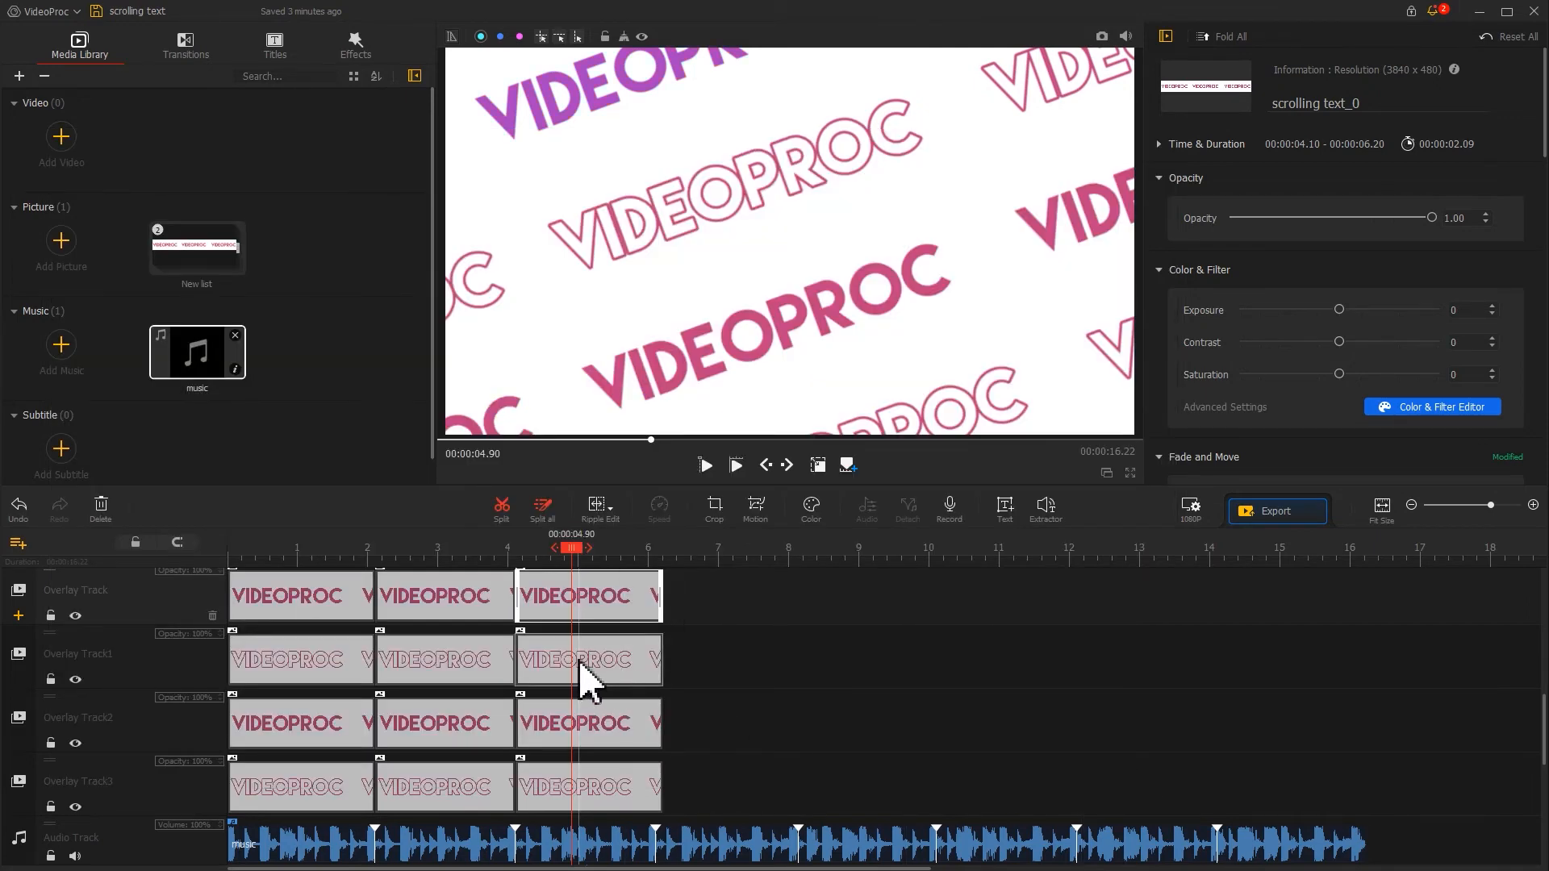
# Step: Change the magenta HSL hue of the third outlined text clip on Overlay Track1 and apply it
pyautogui.click(813, 509)
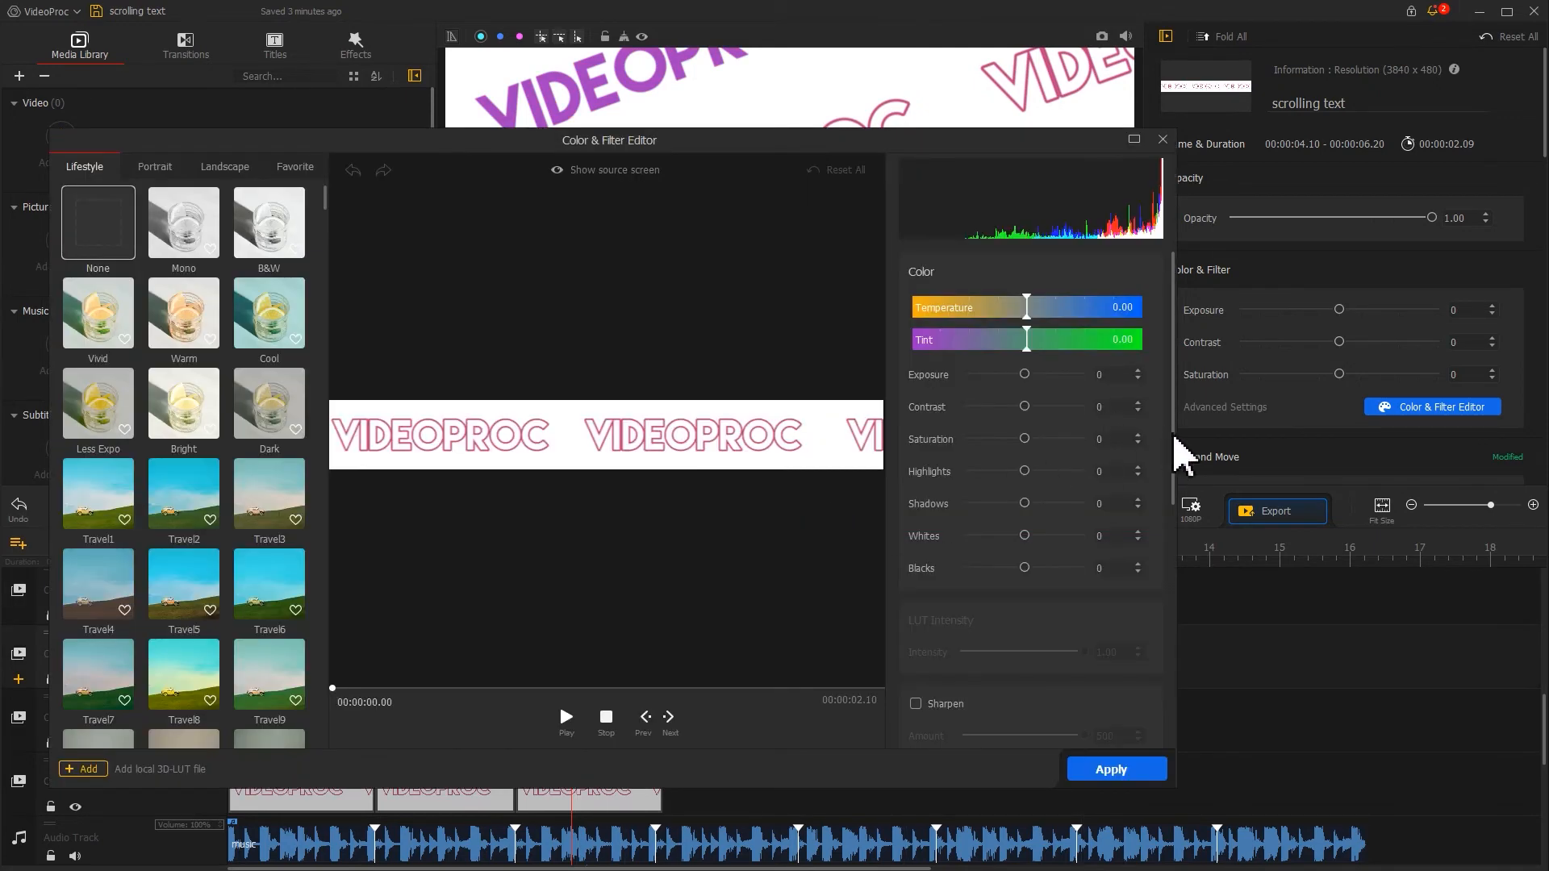
pyautogui.scroll(-5, 1129, 524)
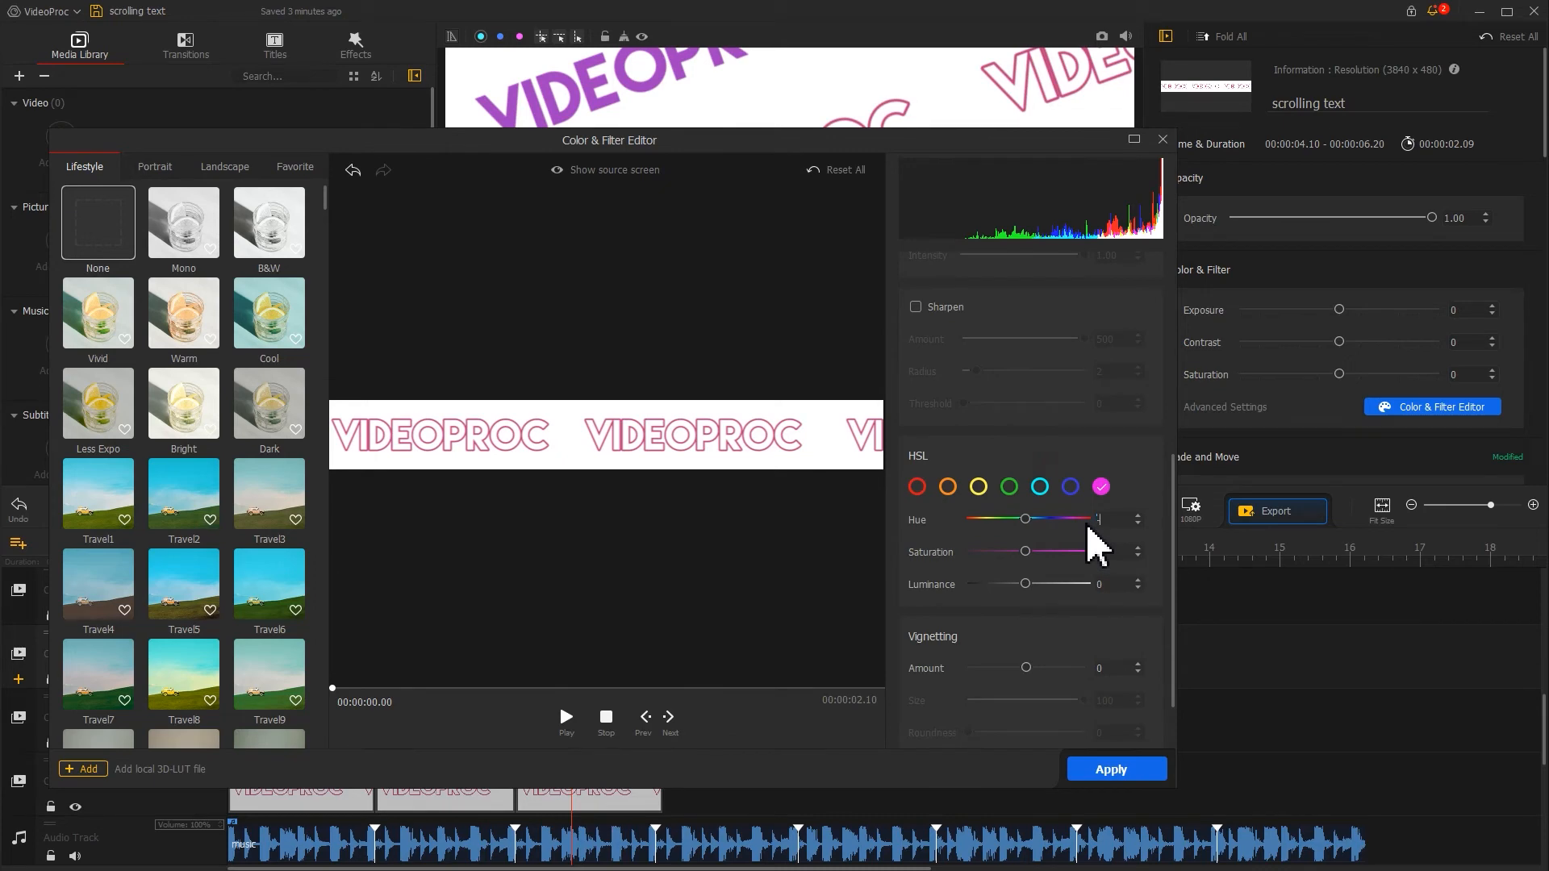
pyautogui.click(1113, 768)
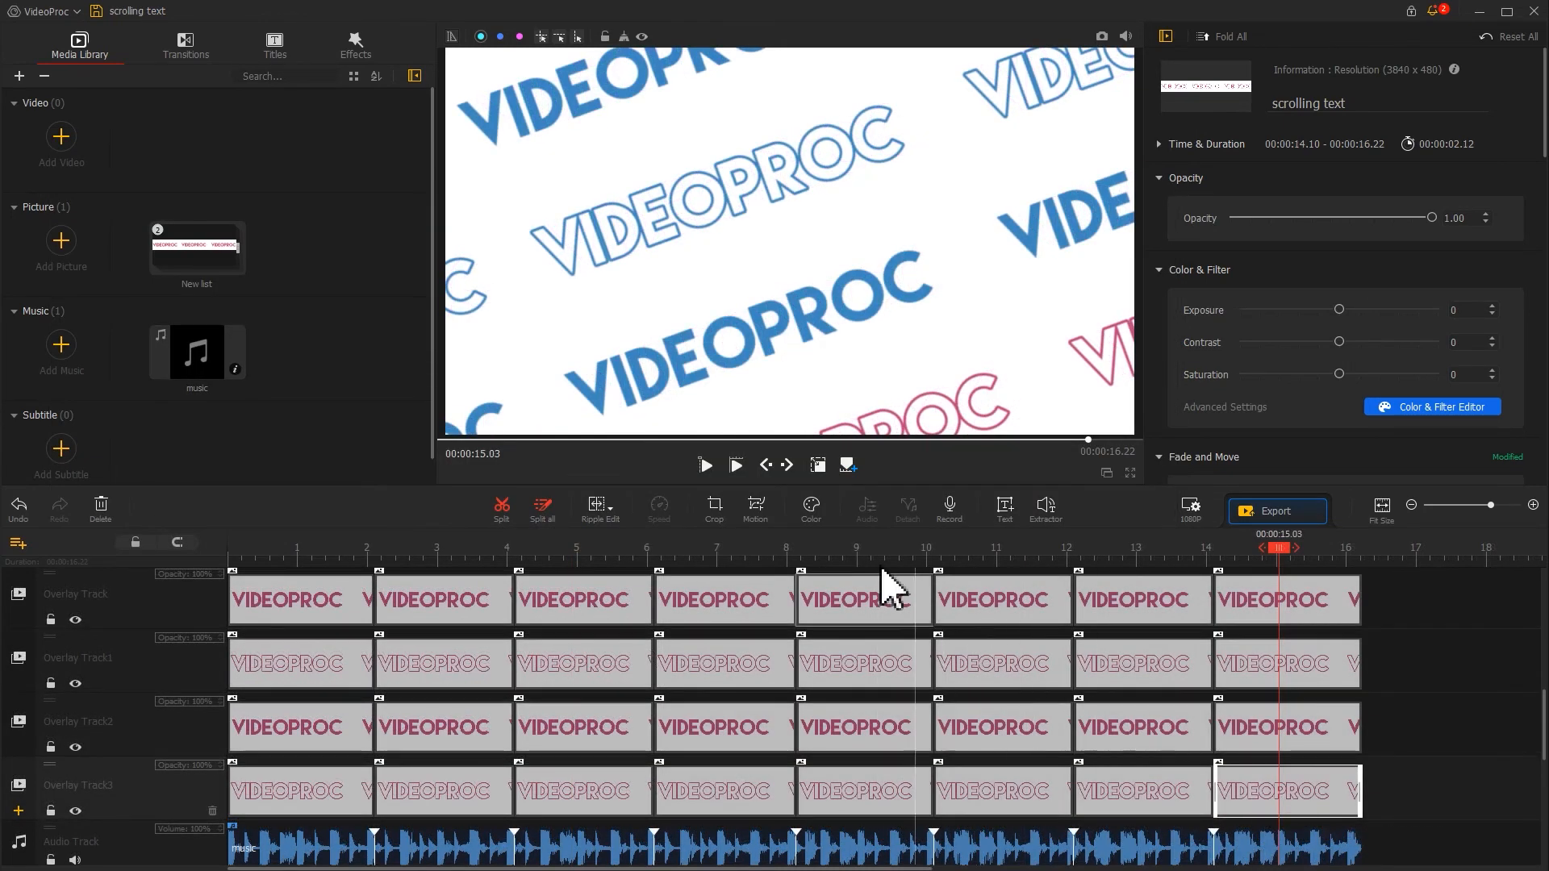
# Step: Set the magenta HSL hue of the last clip on Overlay Track3 to -84, apply it, and play the timeline from the start
pyautogui.click(811, 515)
pyautogui.moveTo(1173, 475); pyautogui.dragTo(1153, 642)
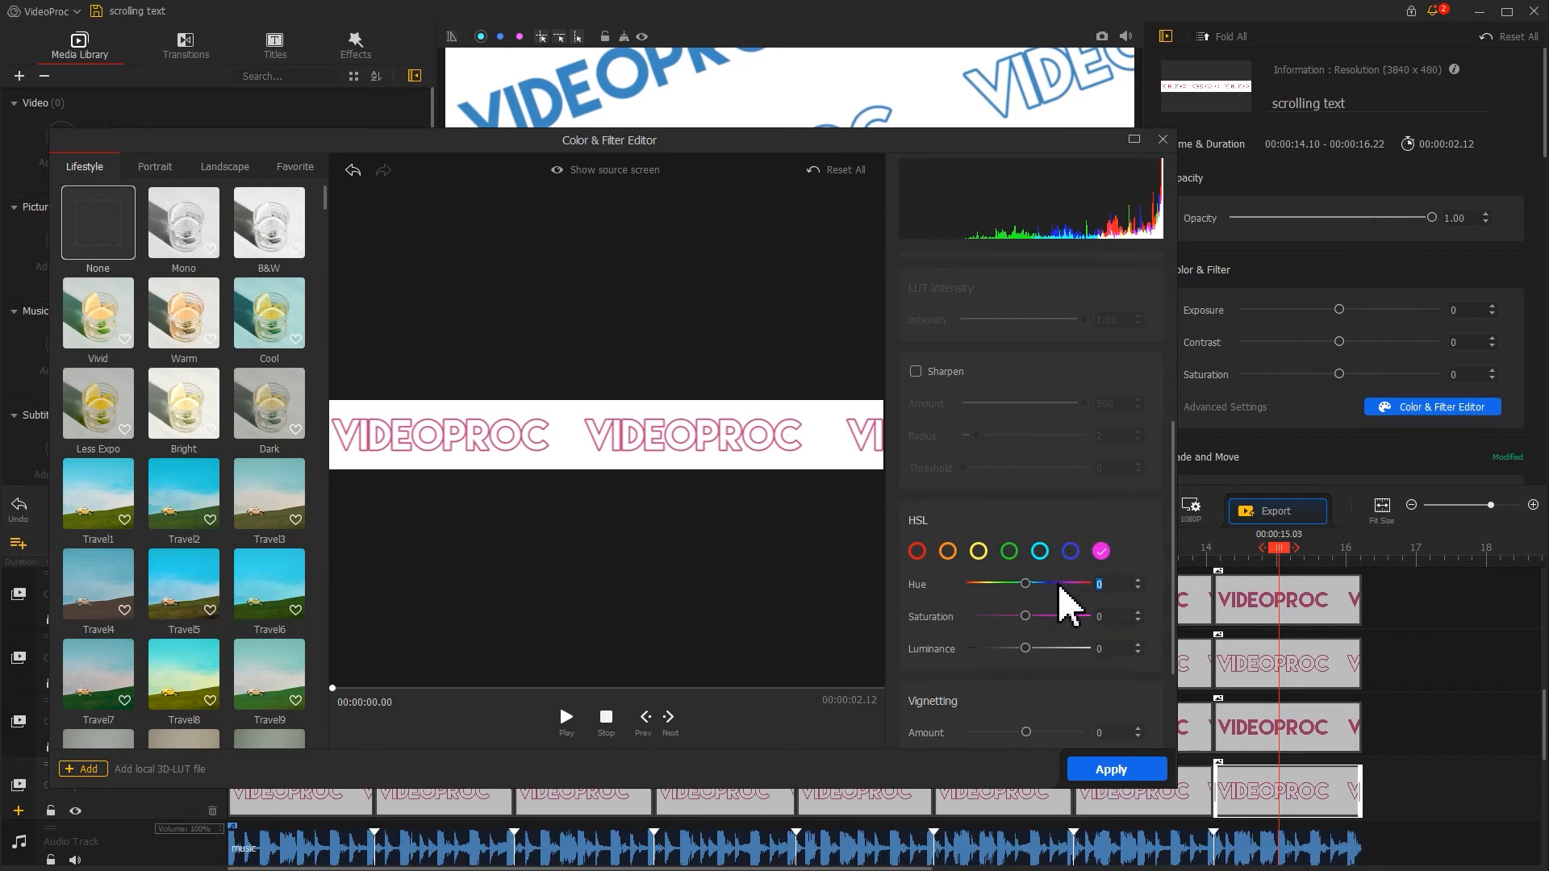
pyautogui.write('84')
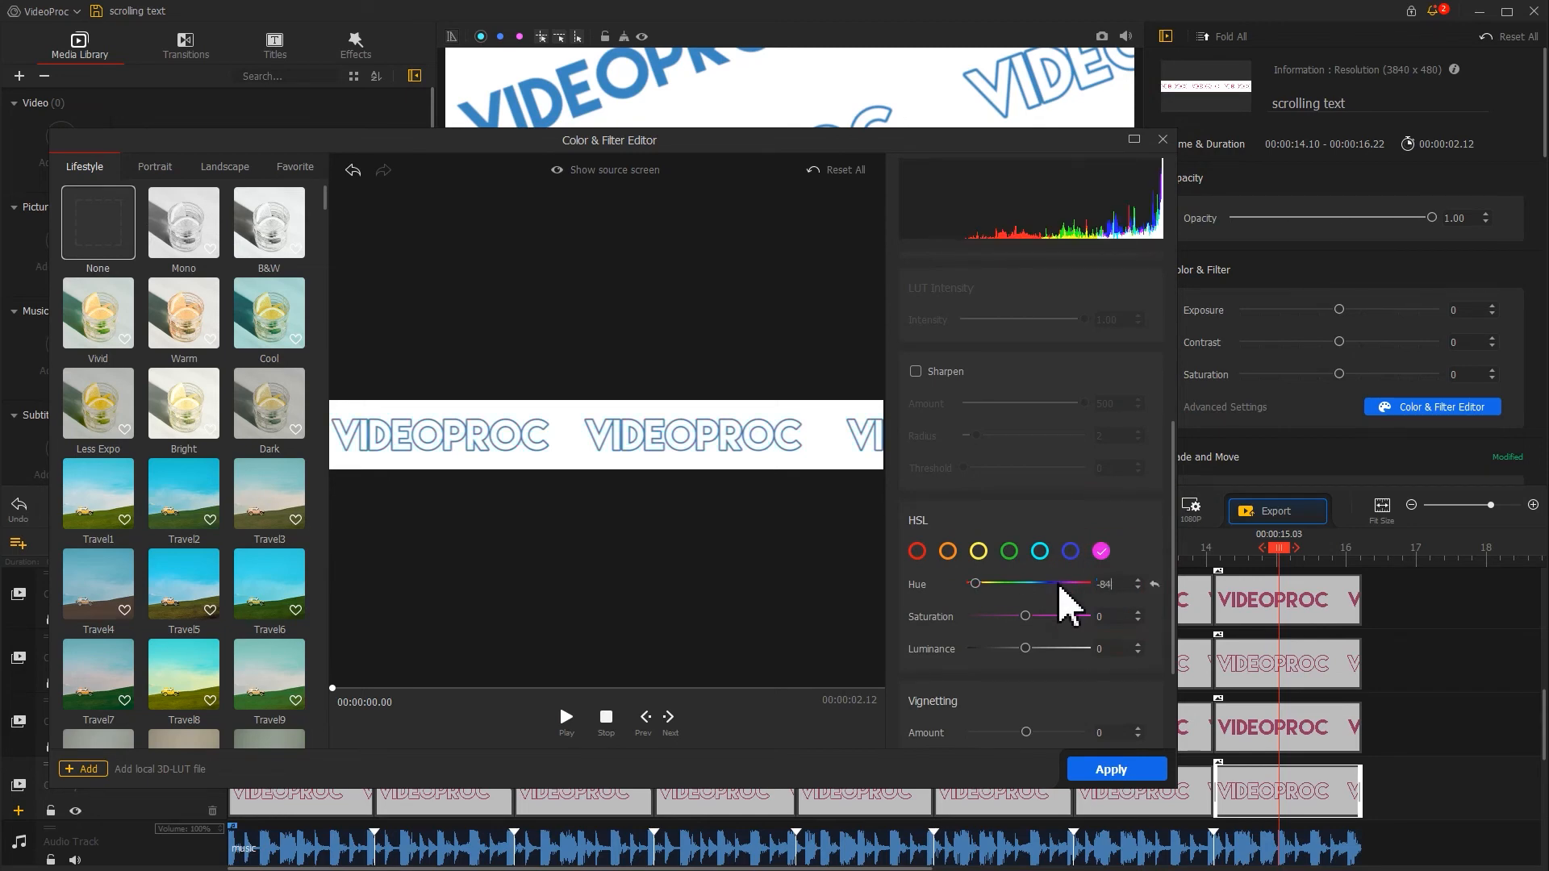
pyautogui.click(1105, 769)
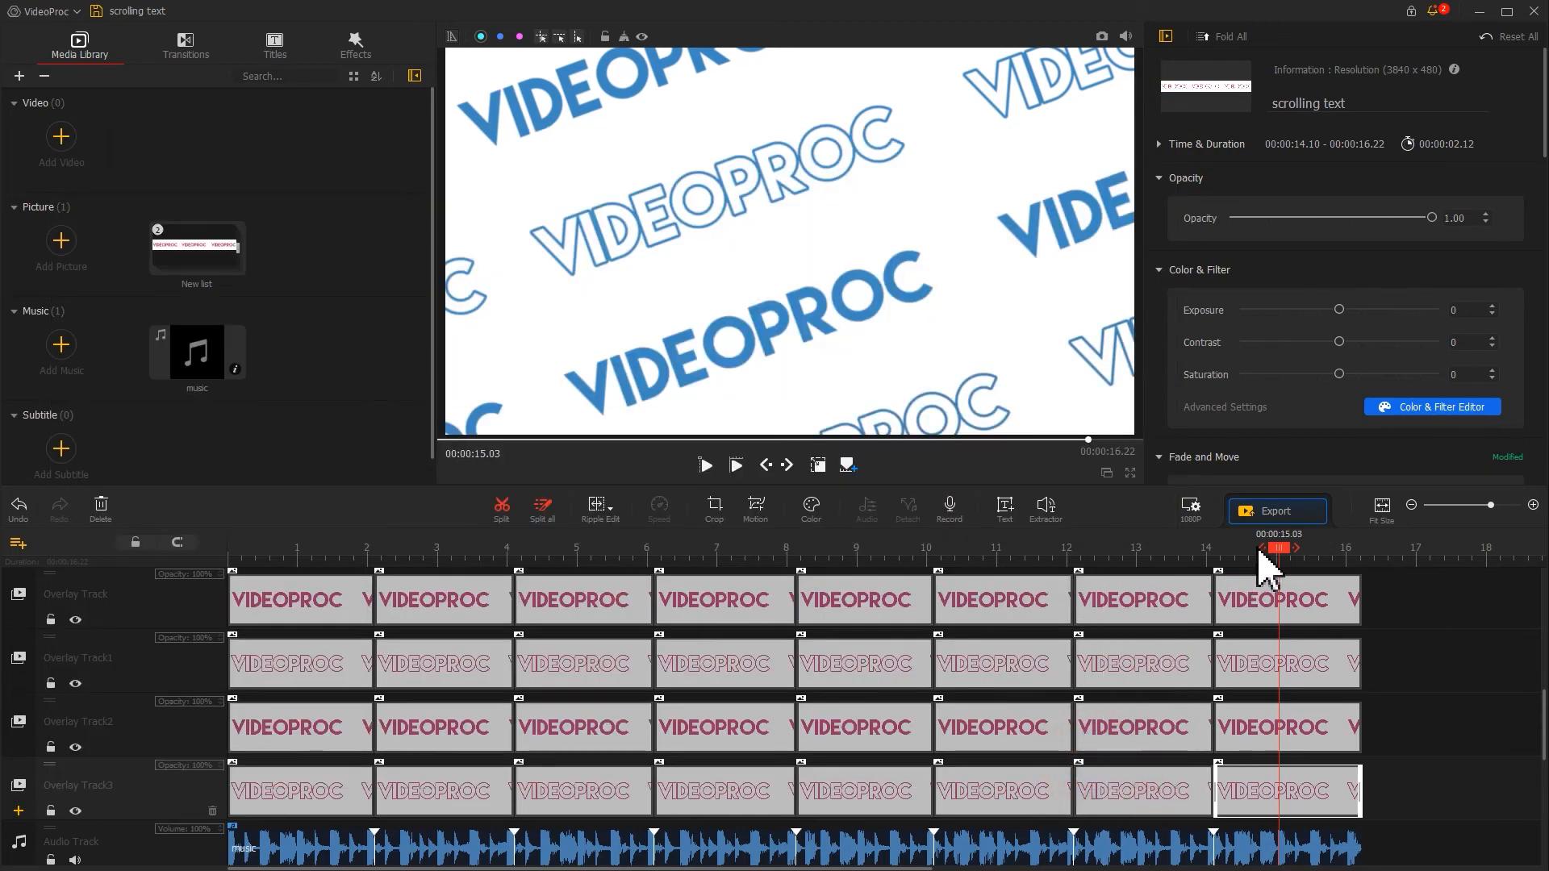
pyautogui.moveTo(1279, 560); pyautogui.dragTo(212, 556)
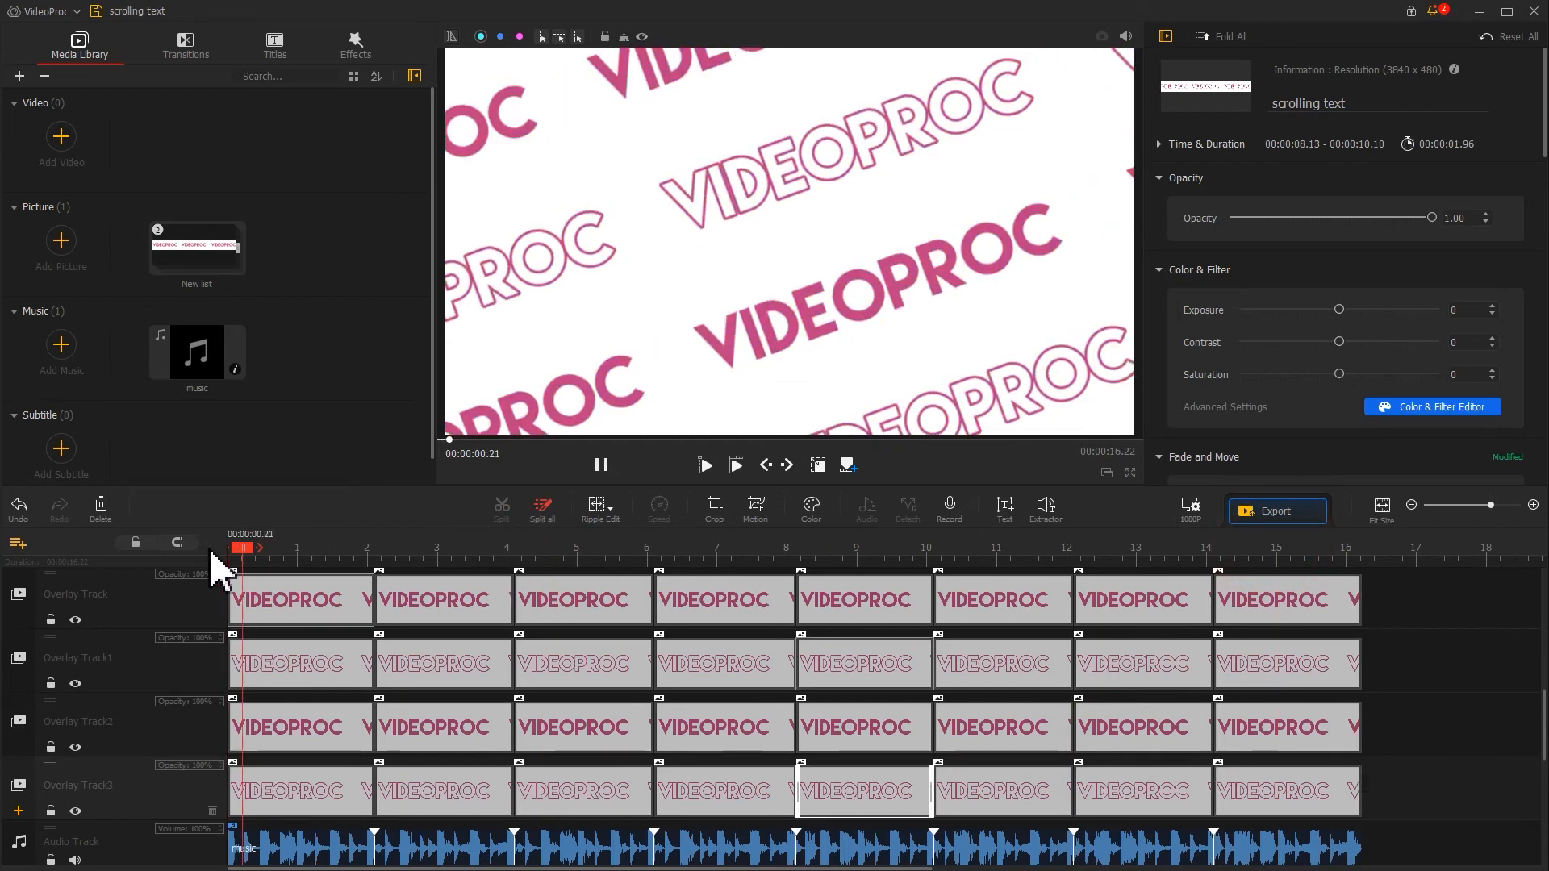